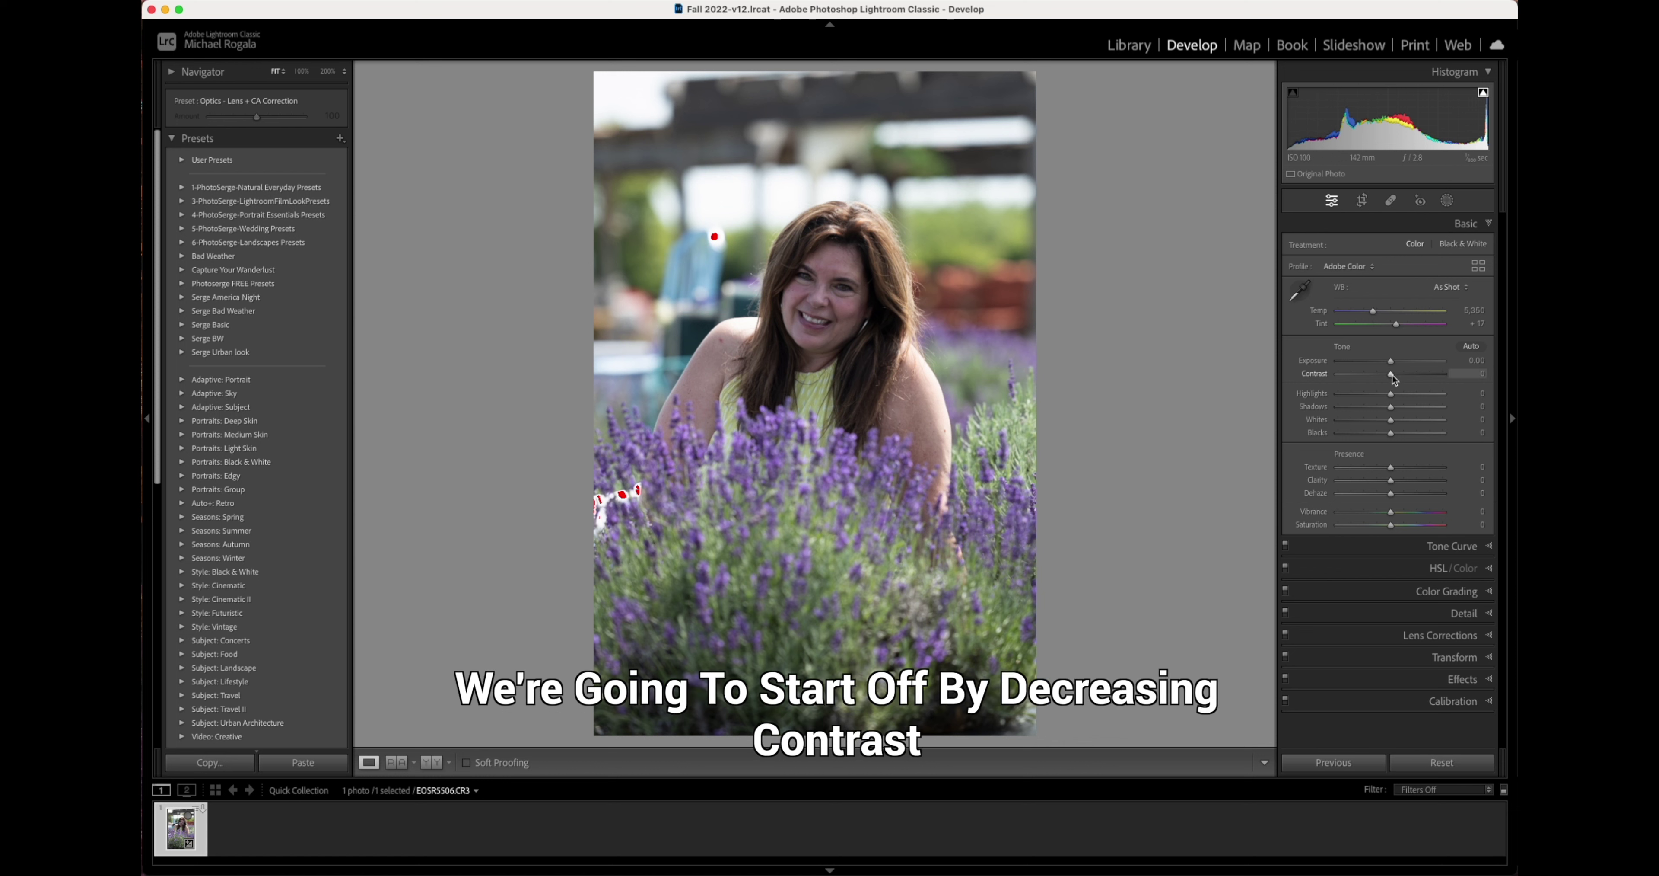
# Step: Lower the photo's contrast to −30
pyautogui.moveTo(1392, 375); pyautogui.dragTo(1386, 377)
pyautogui.moveTo(1385, 374); pyautogui.dragTo(1376, 375)
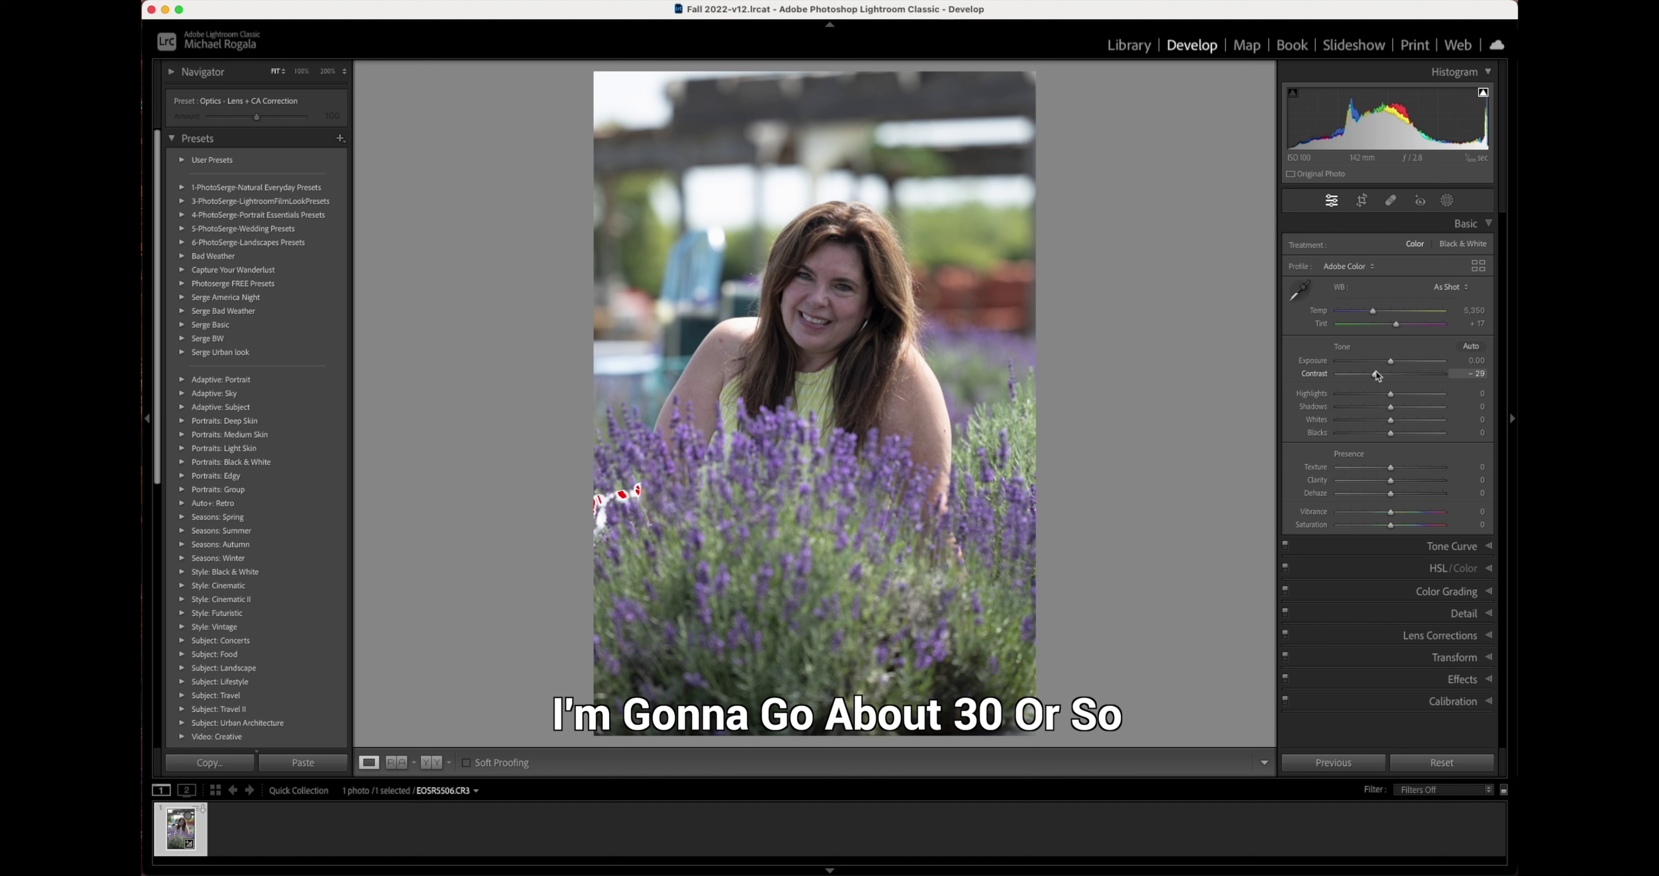
pyautogui.moveTo(1375, 373); pyautogui.dragTo(1373, 373)
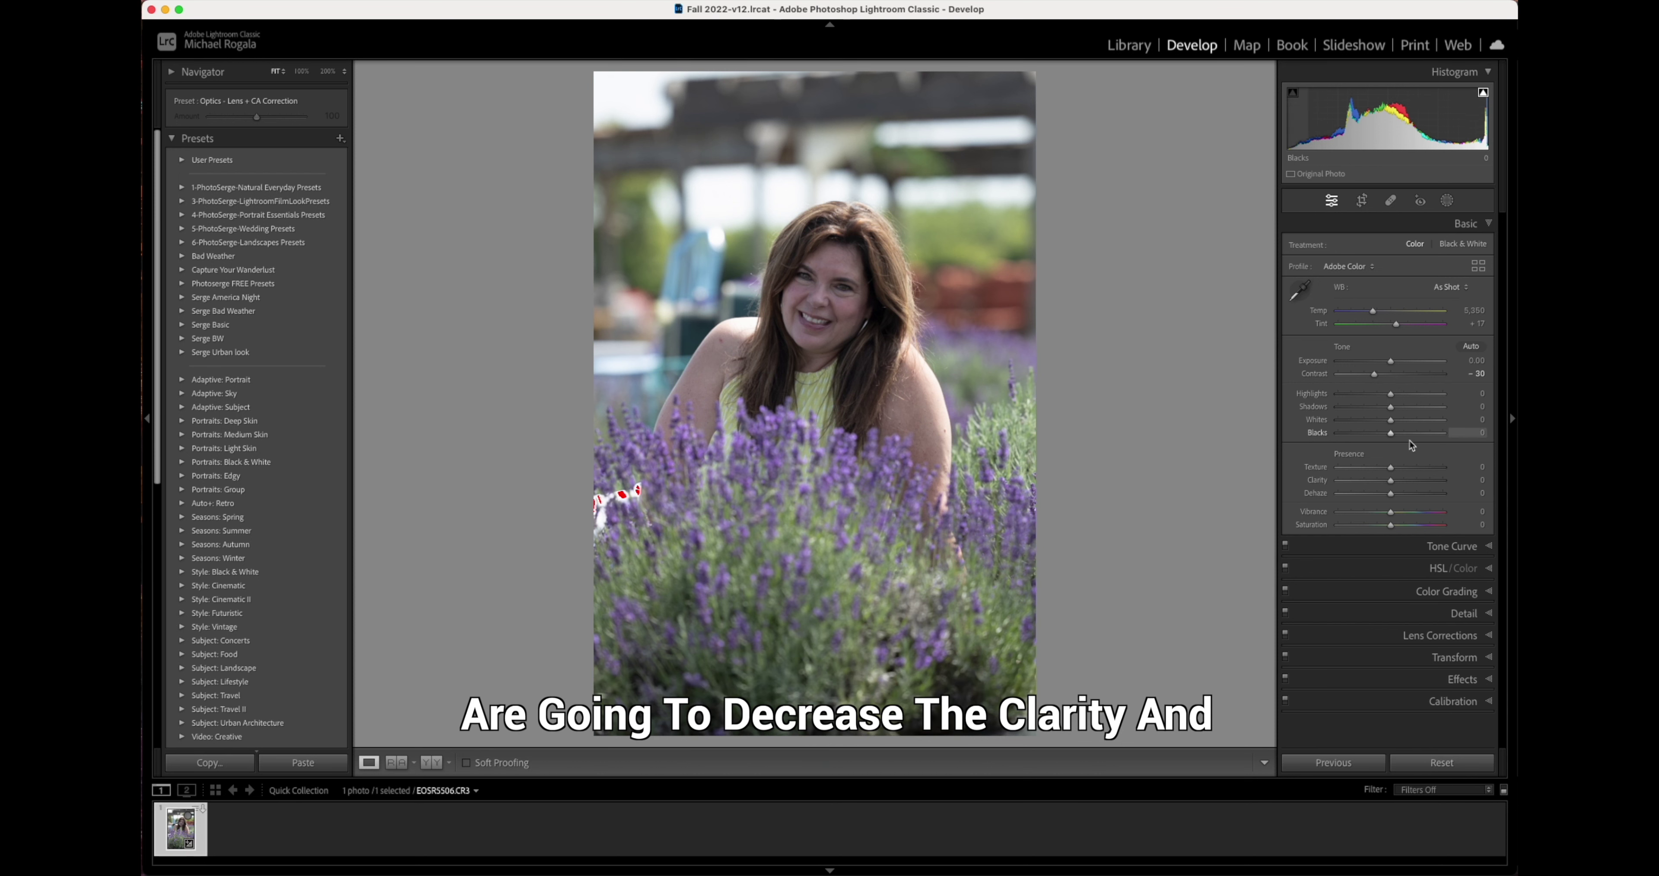
# Step: Soften the photo by setting clarity to −20 and texture to −10
pyautogui.moveTo(1392, 481); pyautogui.dragTo(1380, 484)
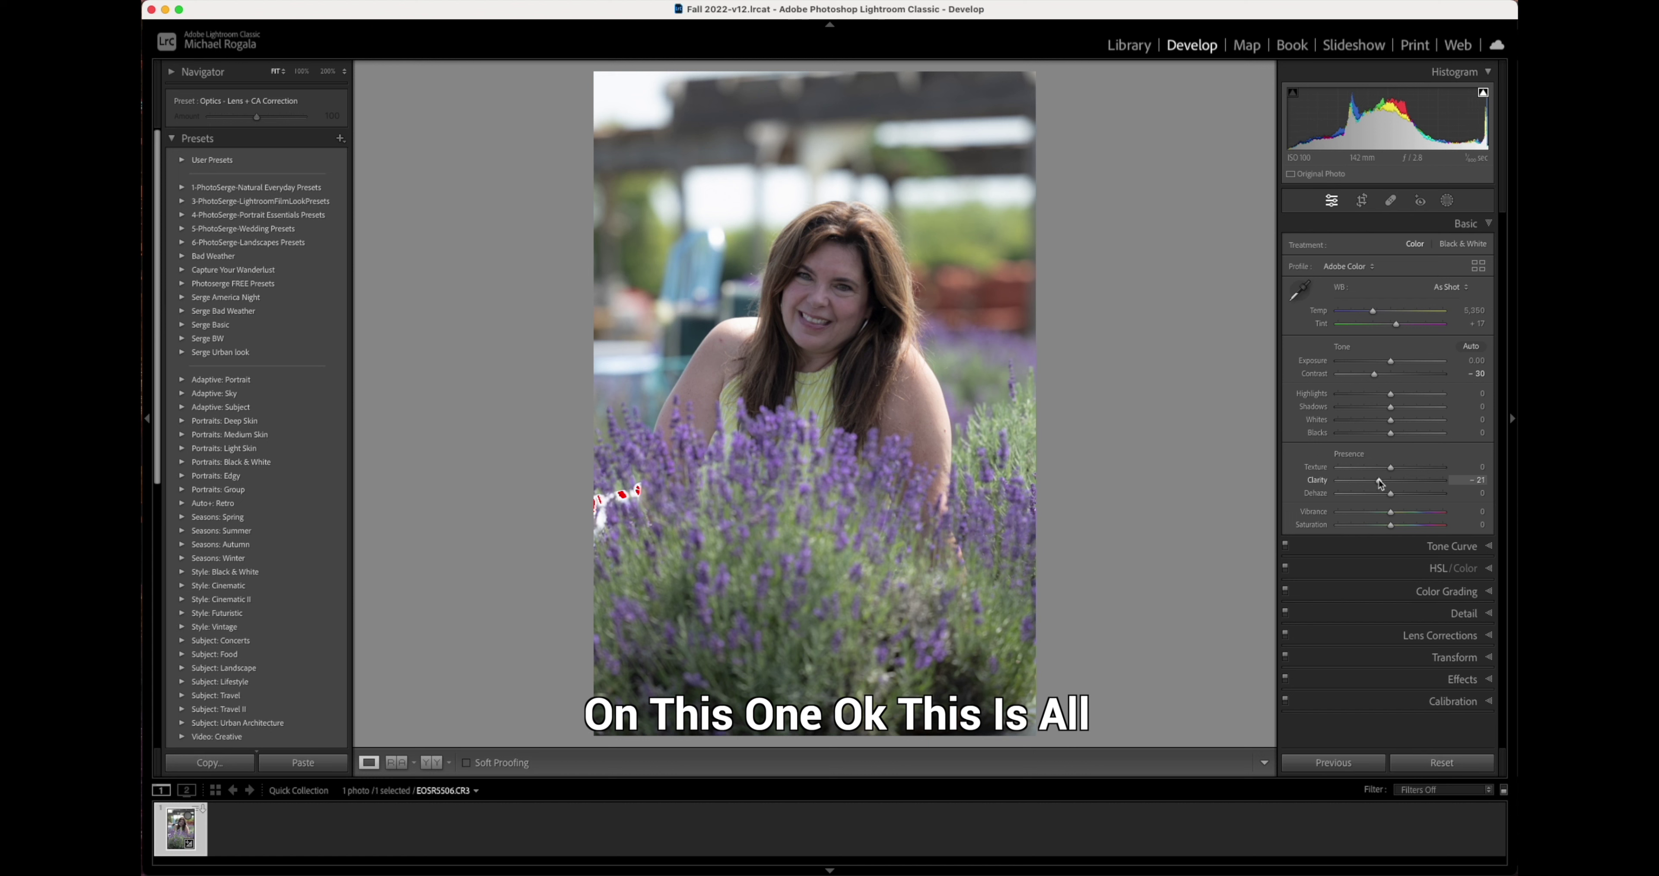
pyautogui.moveTo(1381, 484); pyautogui.dragTo(1379, 483)
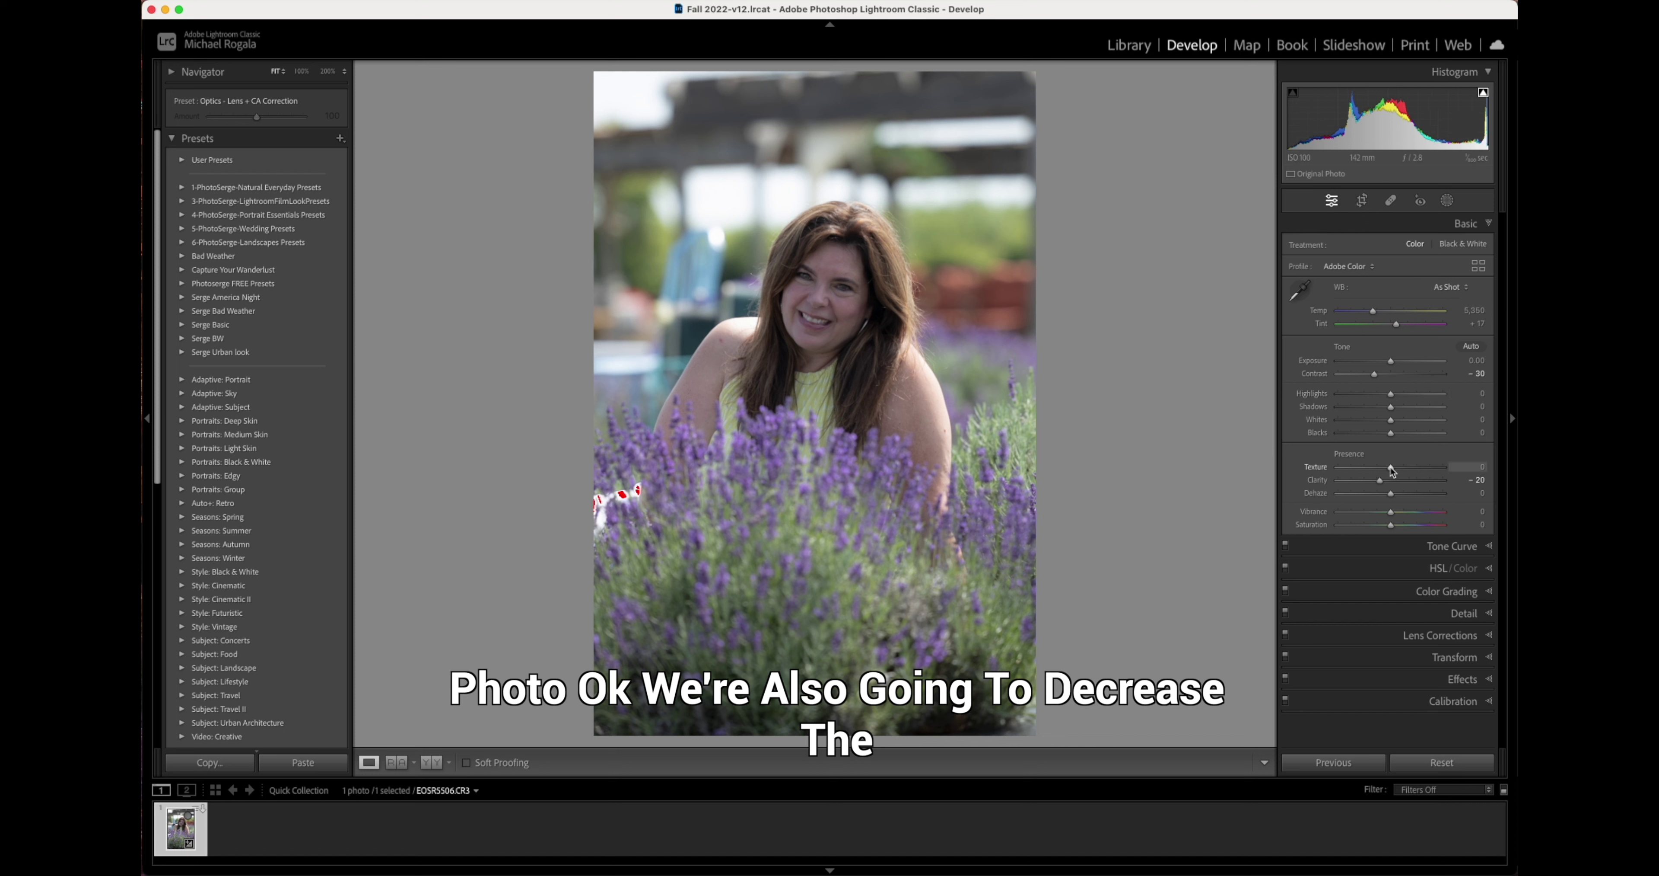
pyautogui.moveTo(1393, 468); pyautogui.dragTo(1388, 470)
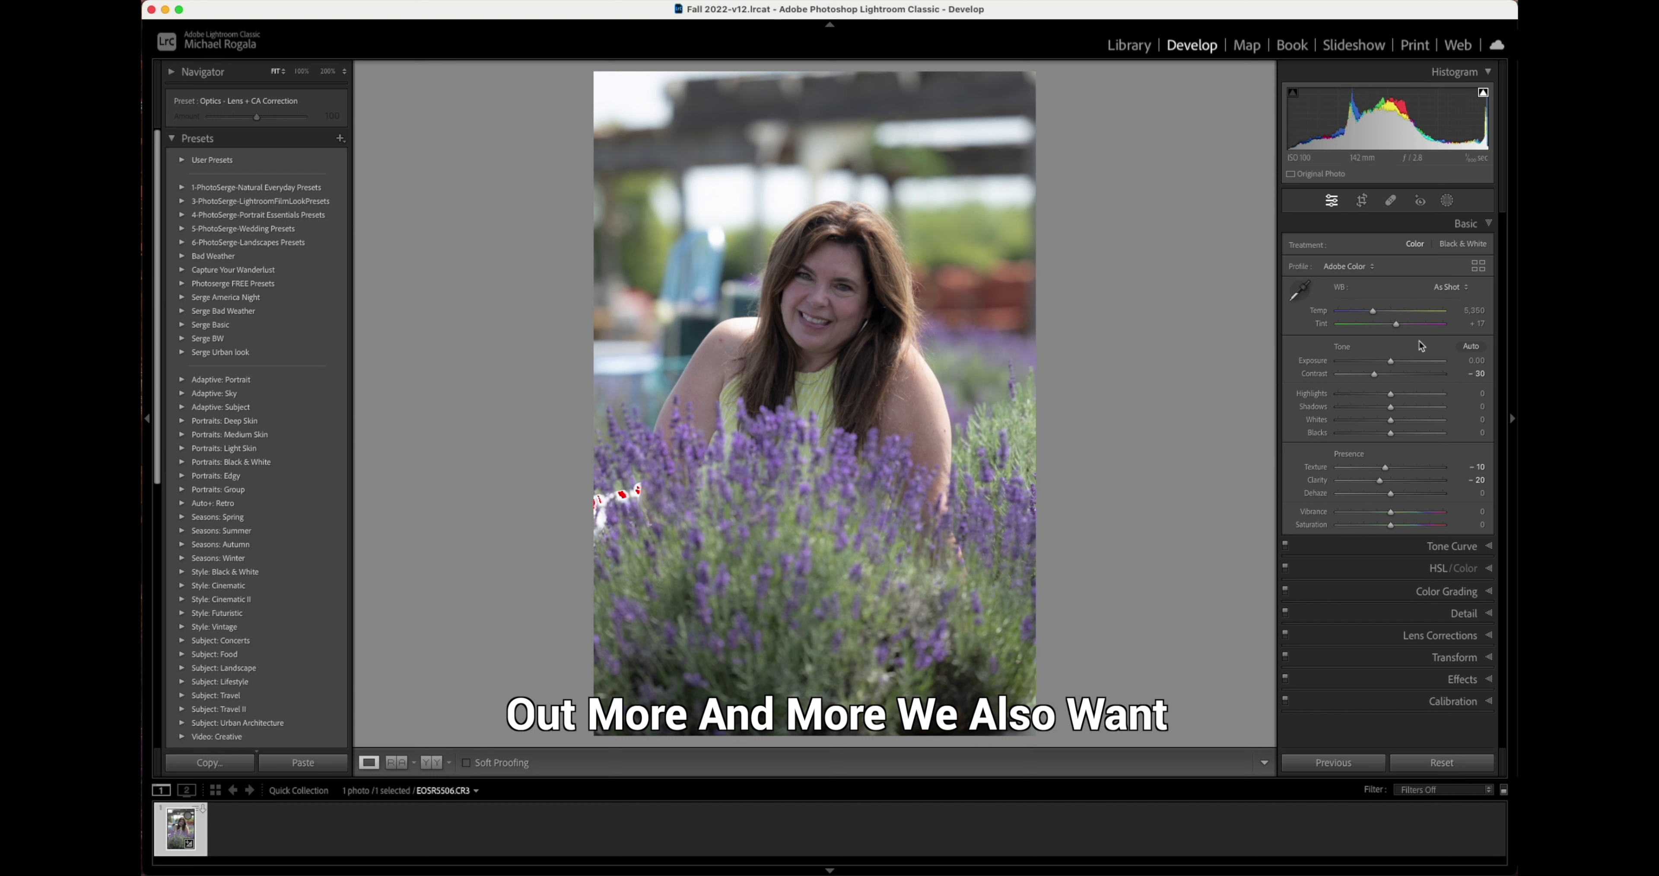
# Step: Flatten the tones with highlights at −99, shadows at +83 and whites at −27
pyautogui.moveTo(1392, 395); pyautogui.dragTo(1342, 410)
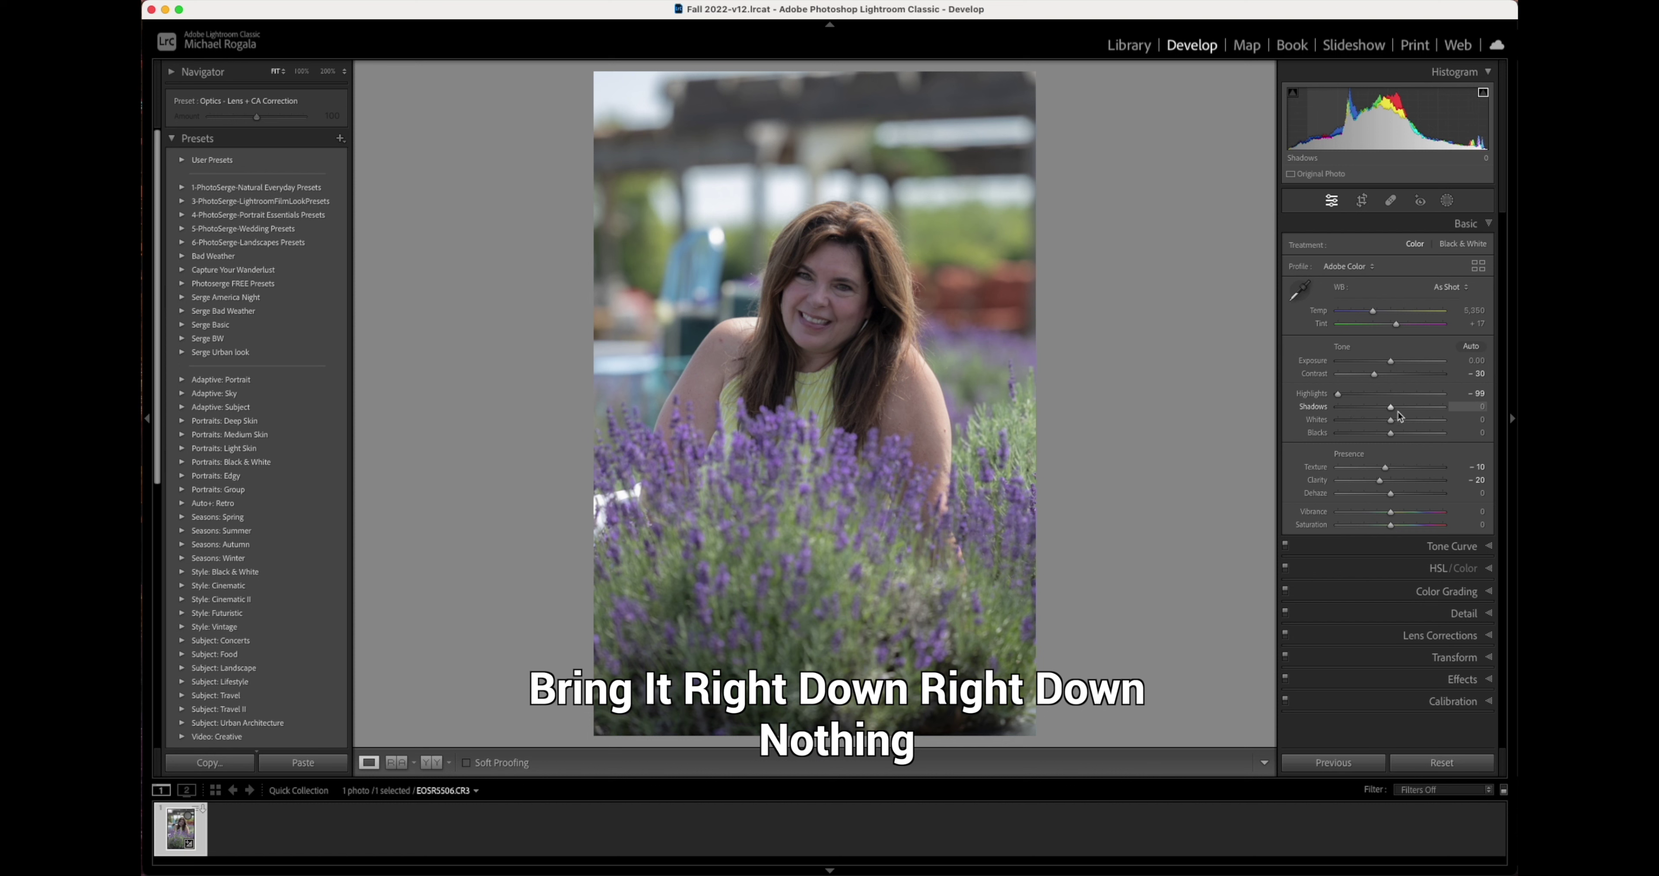
pyautogui.moveTo(1392, 410); pyautogui.dragTo(1434, 405)
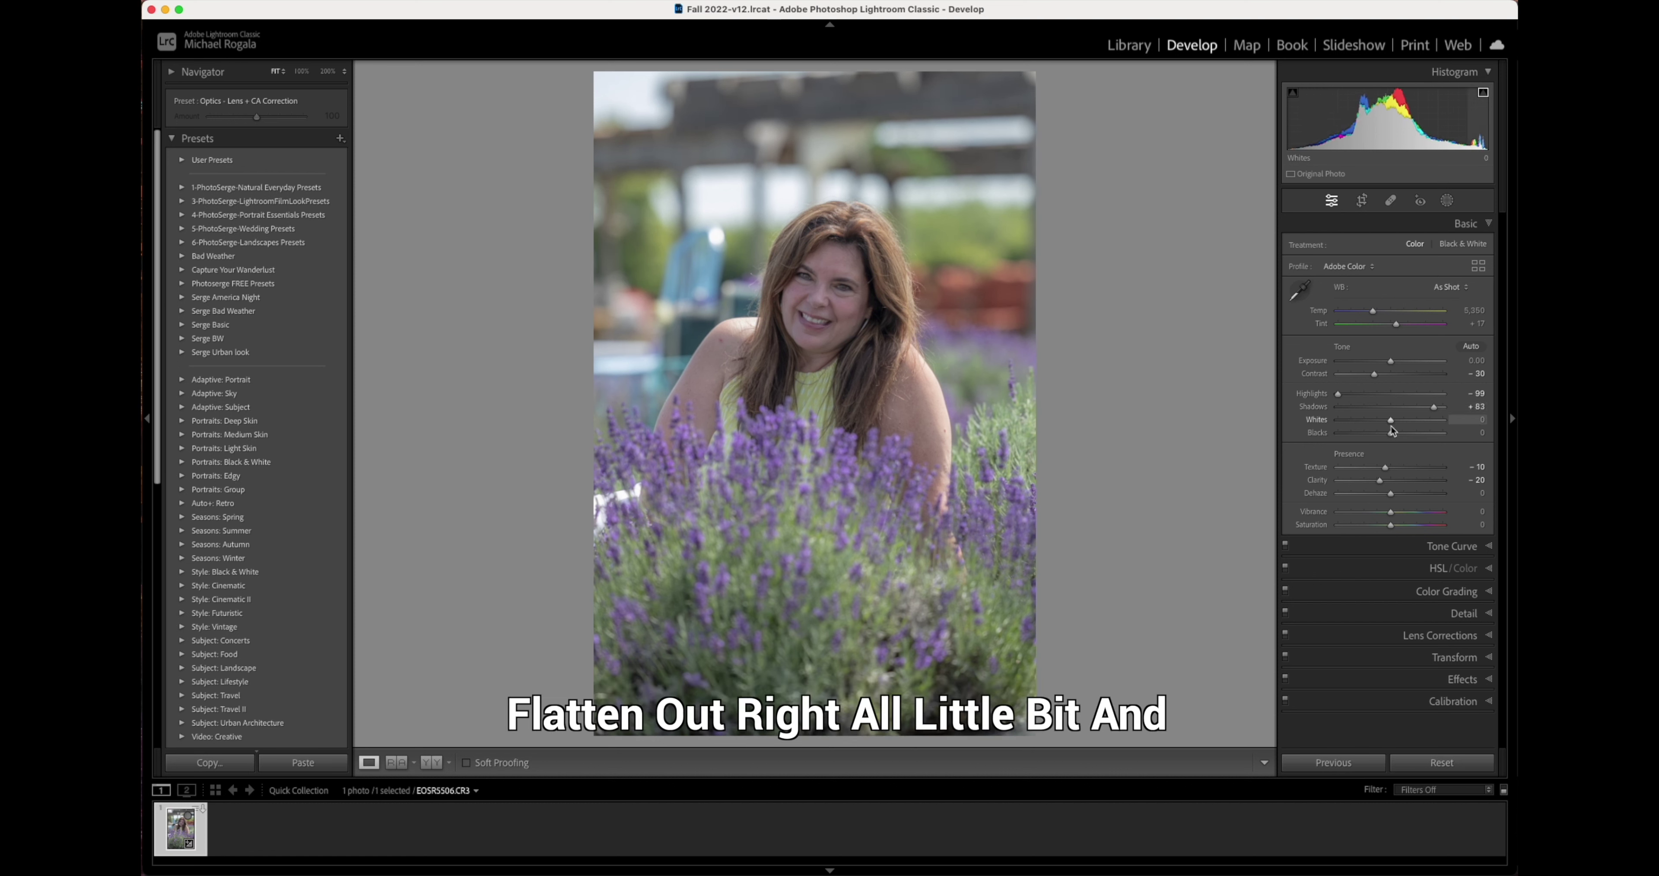
pyautogui.moveTo(1392, 419); pyautogui.dragTo(1380, 419)
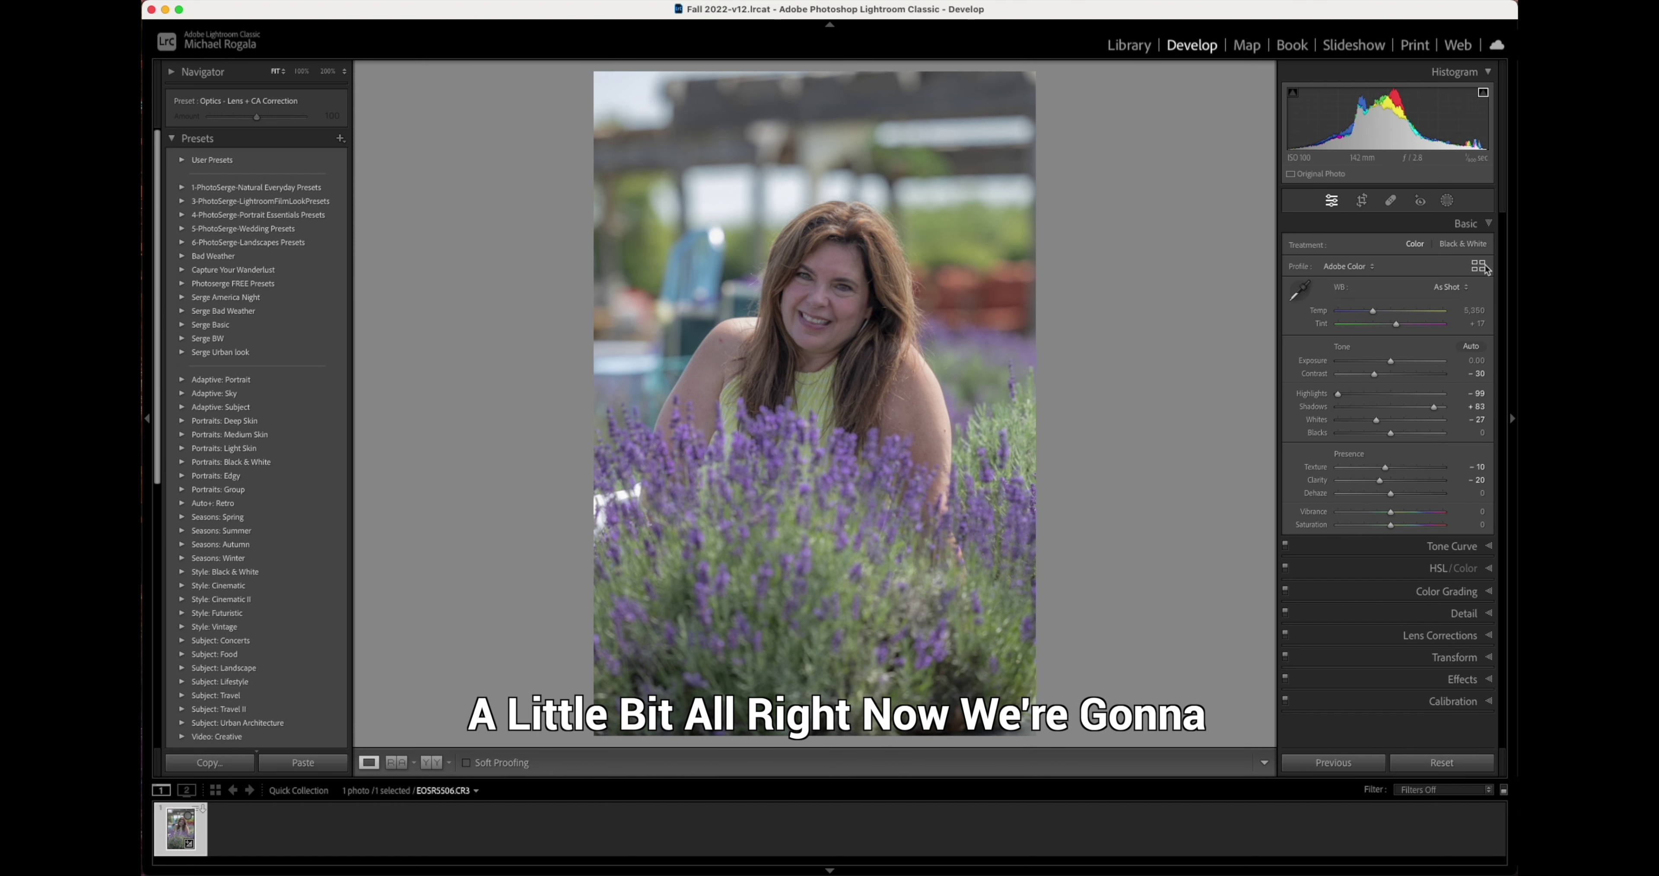
# Step: On the tone curve, lower the white endpoint to output 241, add two shadow points and lift the black endpoint to output 28
pyautogui.click(1488, 547)
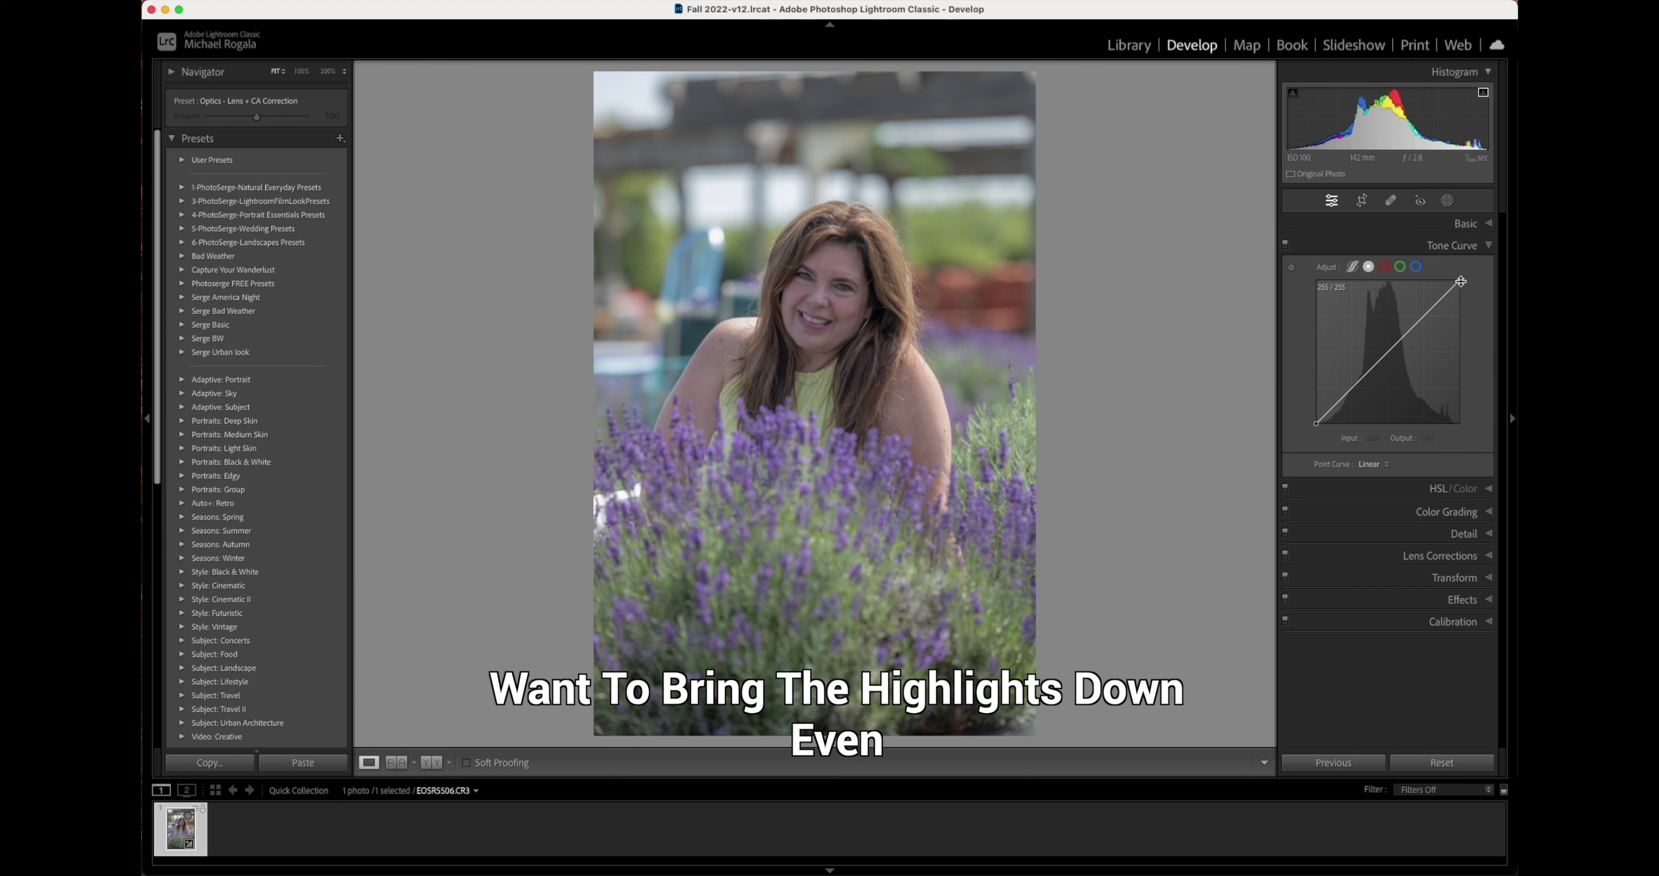
pyautogui.moveTo(1459, 283); pyautogui.dragTo(1464, 293)
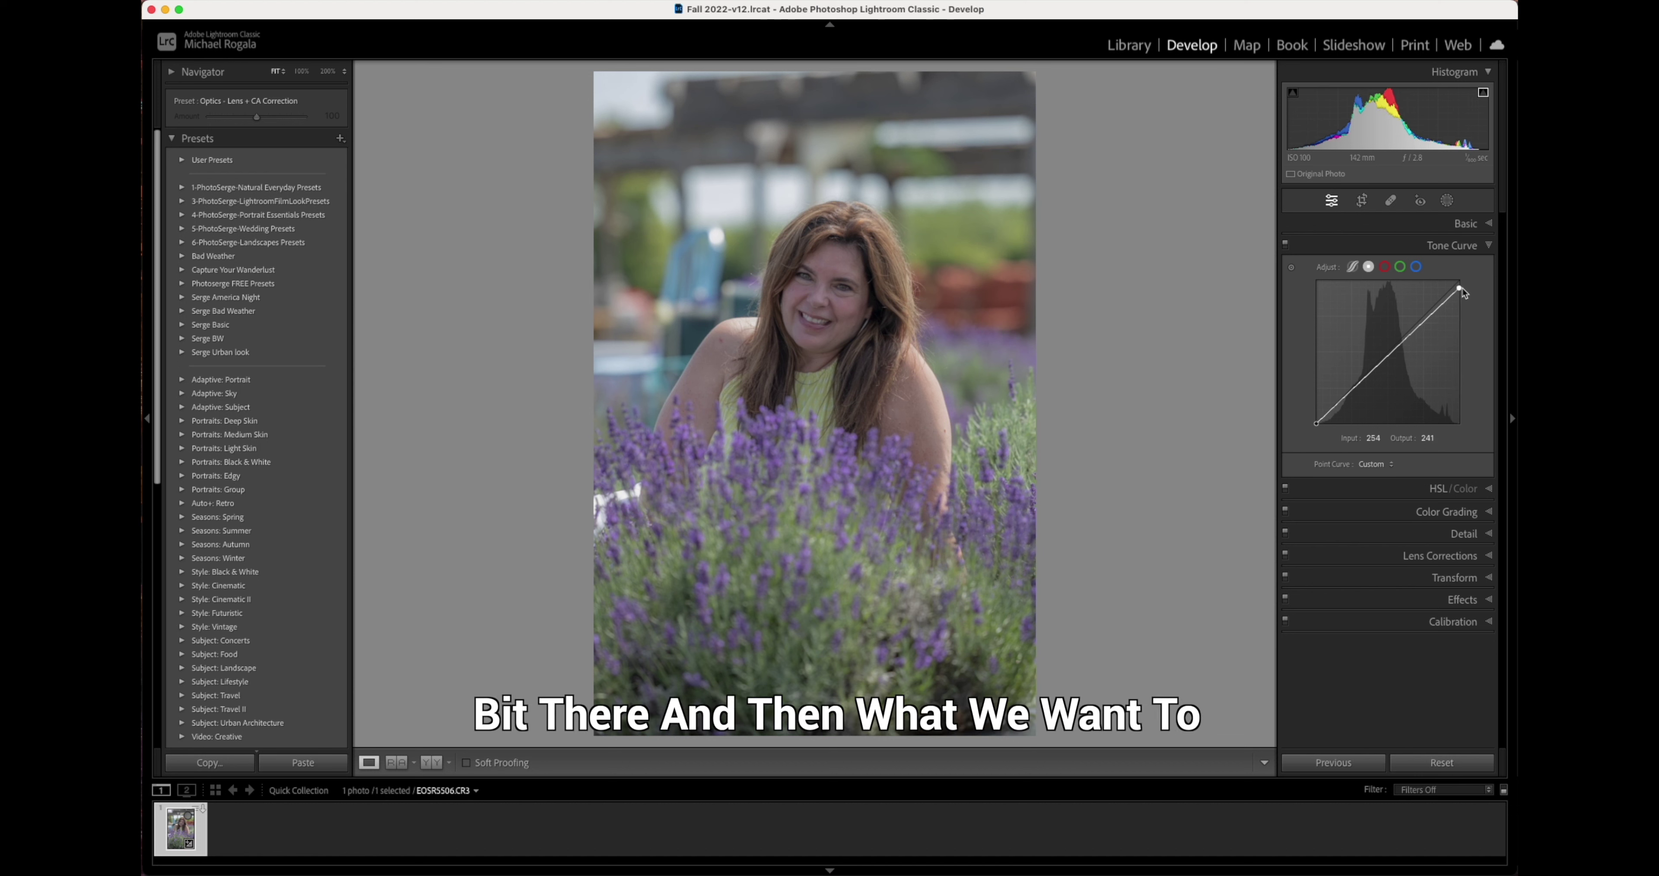
pyautogui.click(1353, 393)
pyautogui.moveTo(1354, 393); pyautogui.dragTo(1353, 391)
pyautogui.click(1333, 406)
pyautogui.moveTo(1315, 423); pyautogui.dragTo(1308, 410)
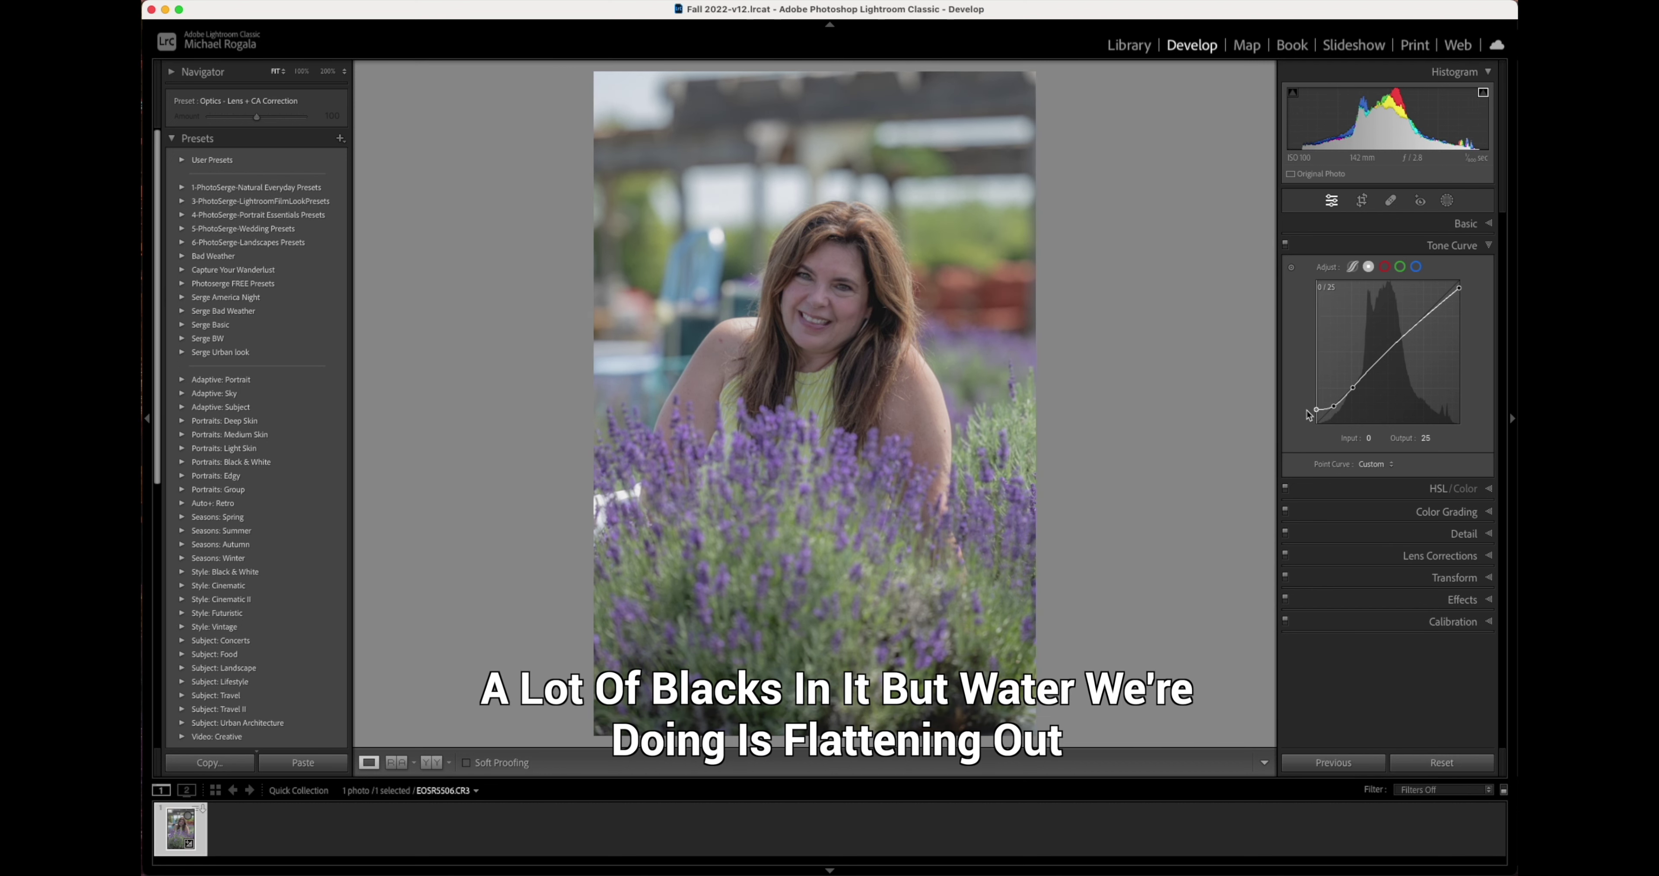
pyautogui.moveTo(1310, 416); pyautogui.dragTo(1310, 413)
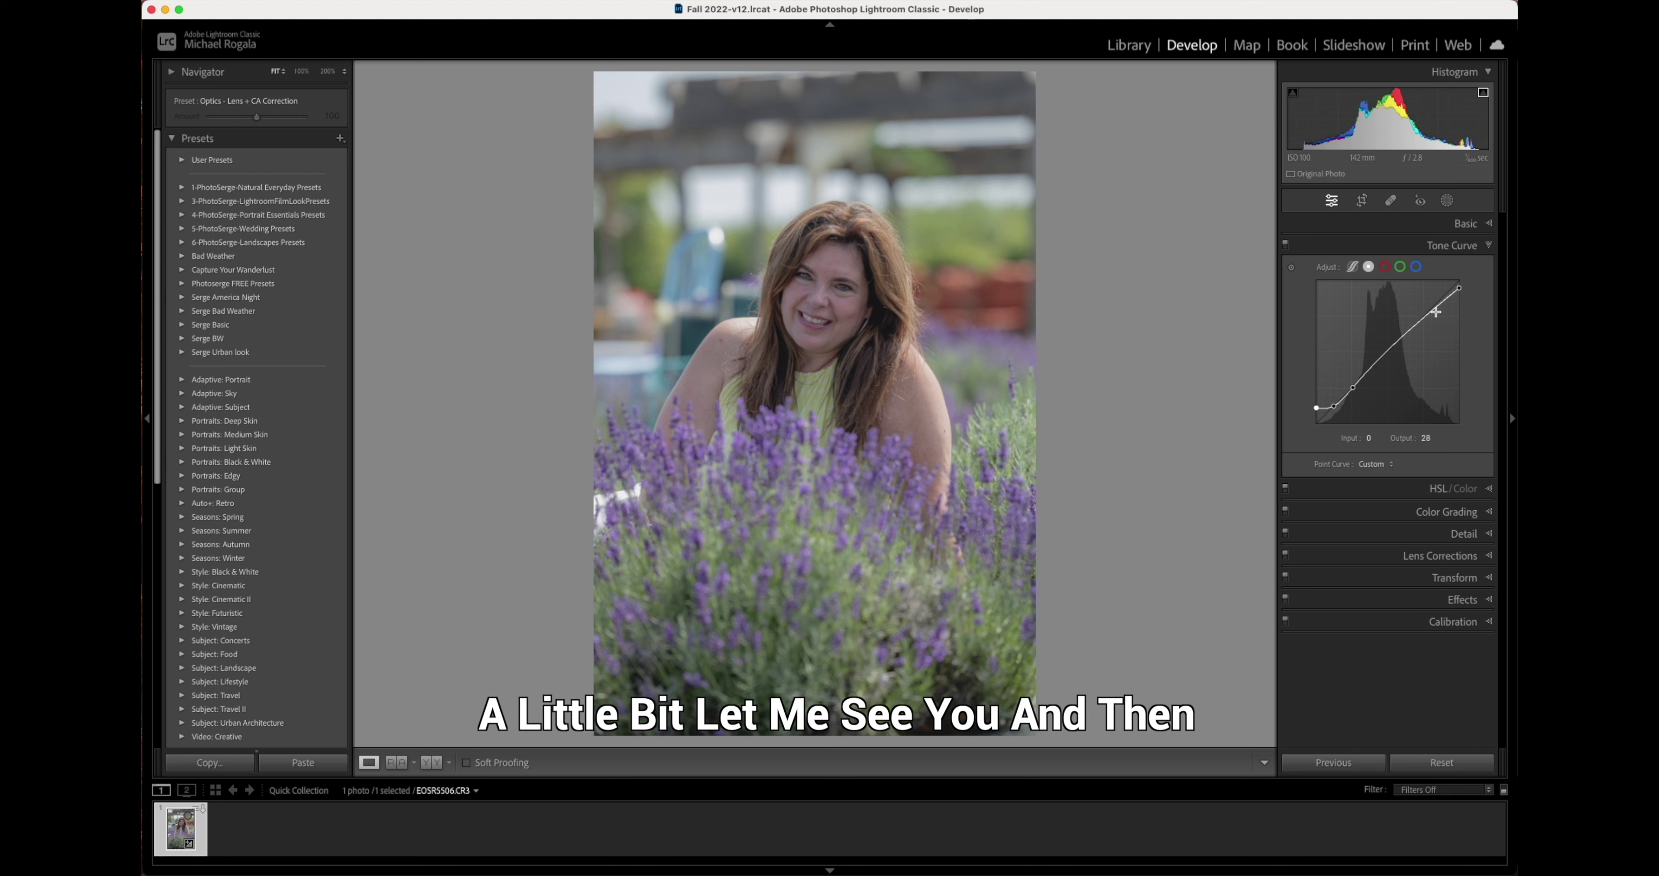
# Step: Add two points in the tone curve's highlights and pull its upper end down to input 242, output 228
pyautogui.click(1423, 321)
pyautogui.moveTo(1438, 308); pyautogui.dragTo(1436, 309)
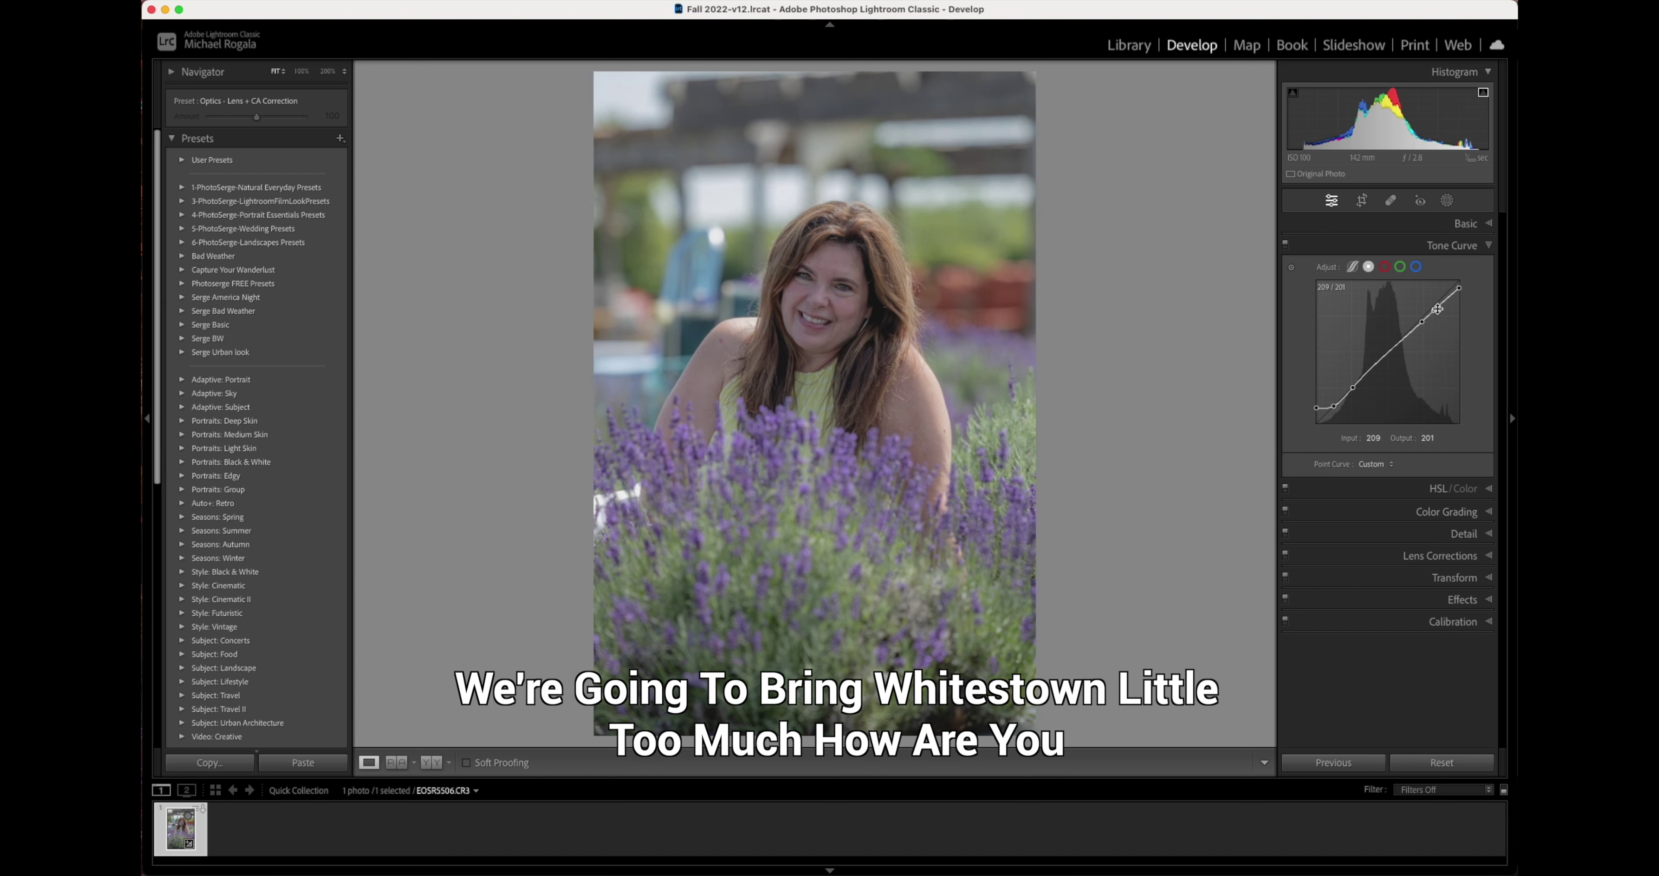
pyautogui.moveTo(1455, 289); pyautogui.dragTo(1454, 295)
pyautogui.moveTo(1455, 295); pyautogui.dragTo(1454, 295)
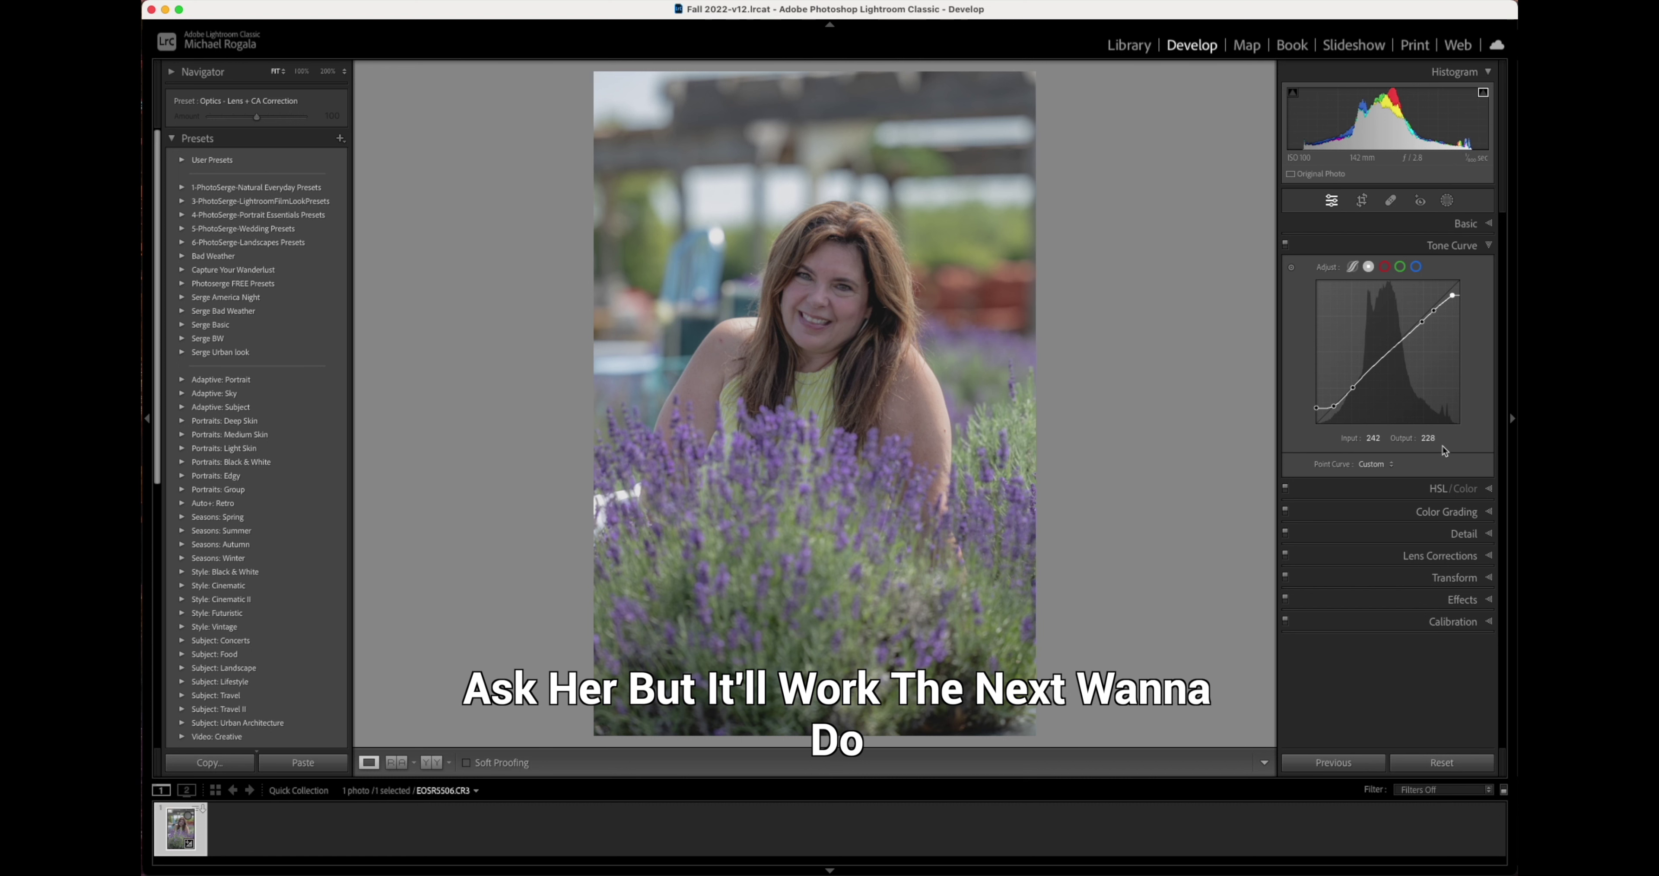
# Step: Set the photo's overall saturation to +10 and vibrance to +20
pyautogui.click(1491, 248)
pyautogui.click(1493, 228)
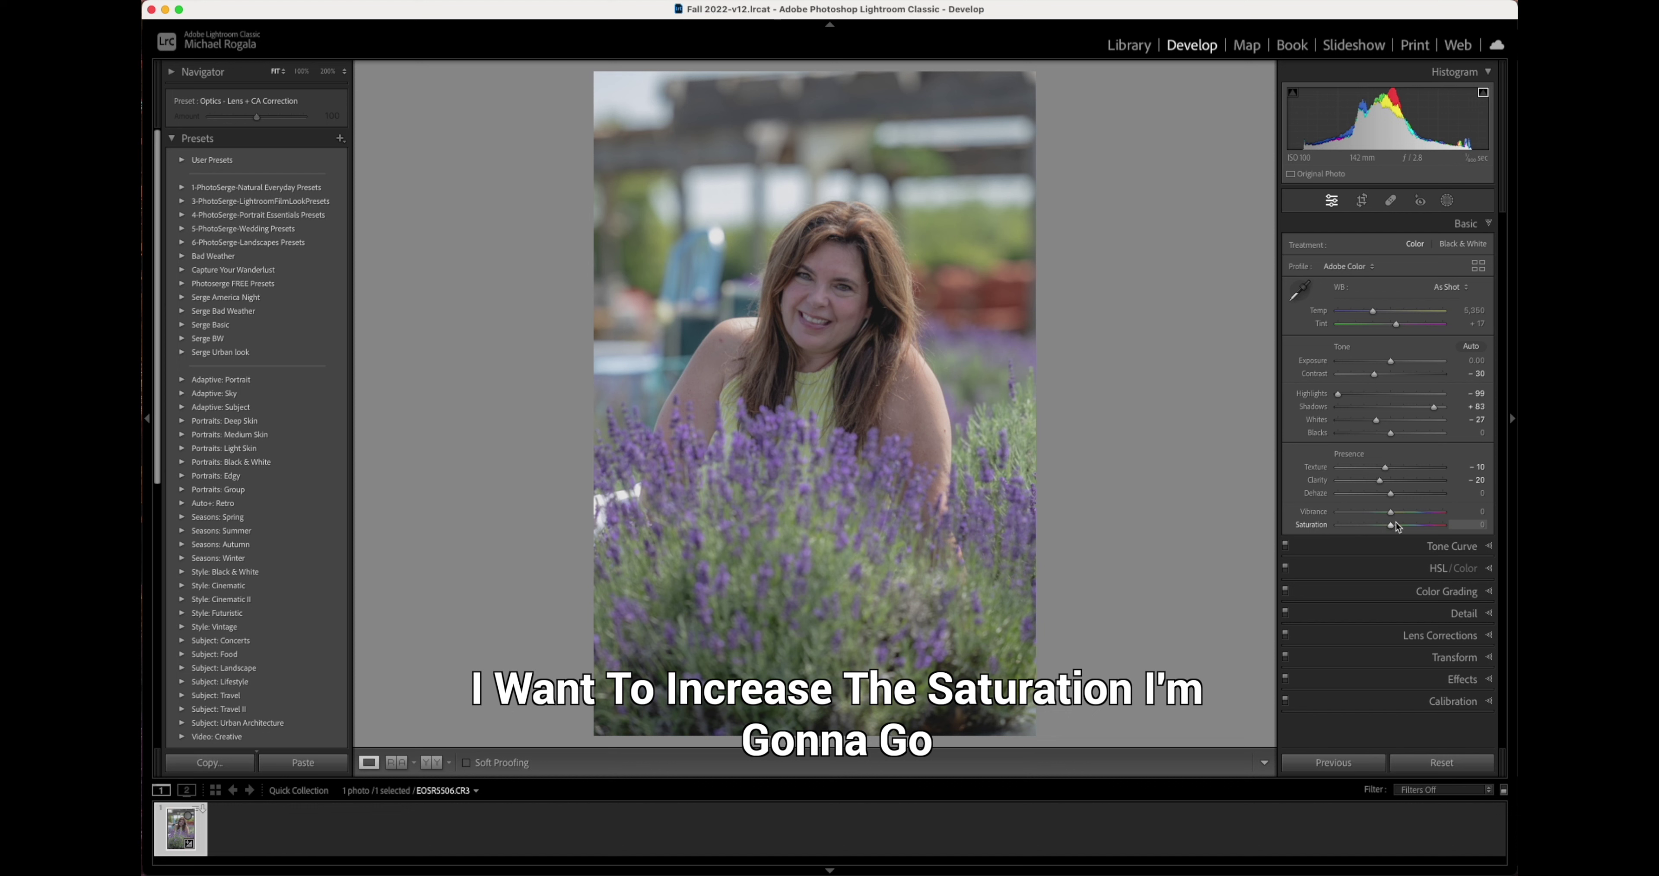
pyautogui.moveTo(1388, 525); pyautogui.dragTo(1392, 525)
pyautogui.moveTo(1393, 526); pyautogui.dragTo(1396, 527)
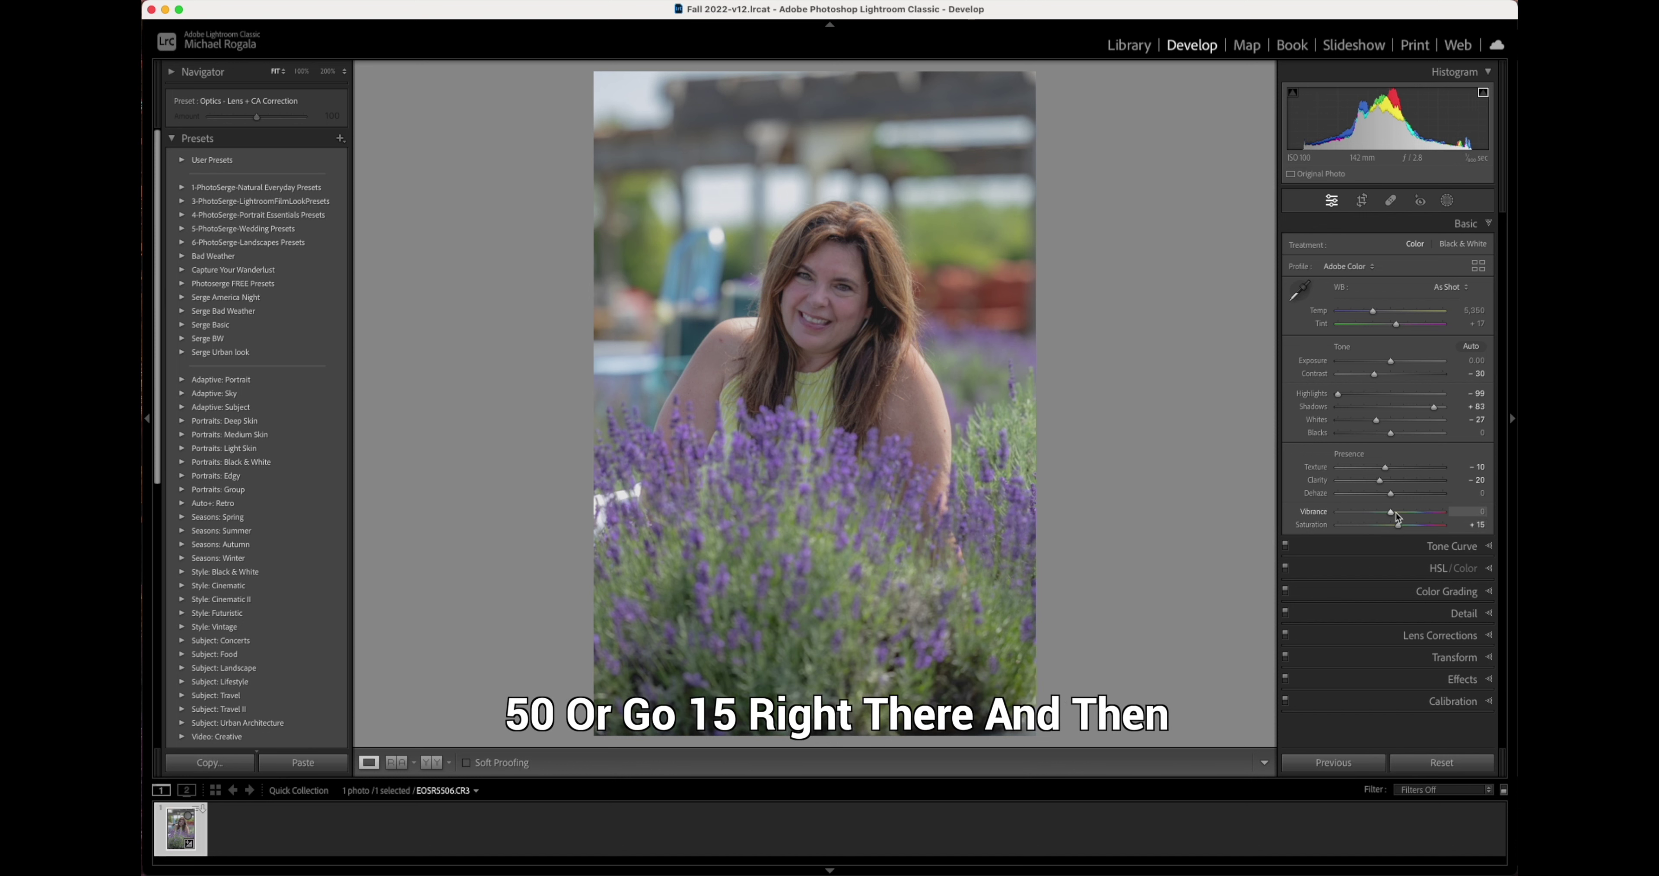
pyautogui.moveTo(1391, 511); pyautogui.dragTo(1401, 511)
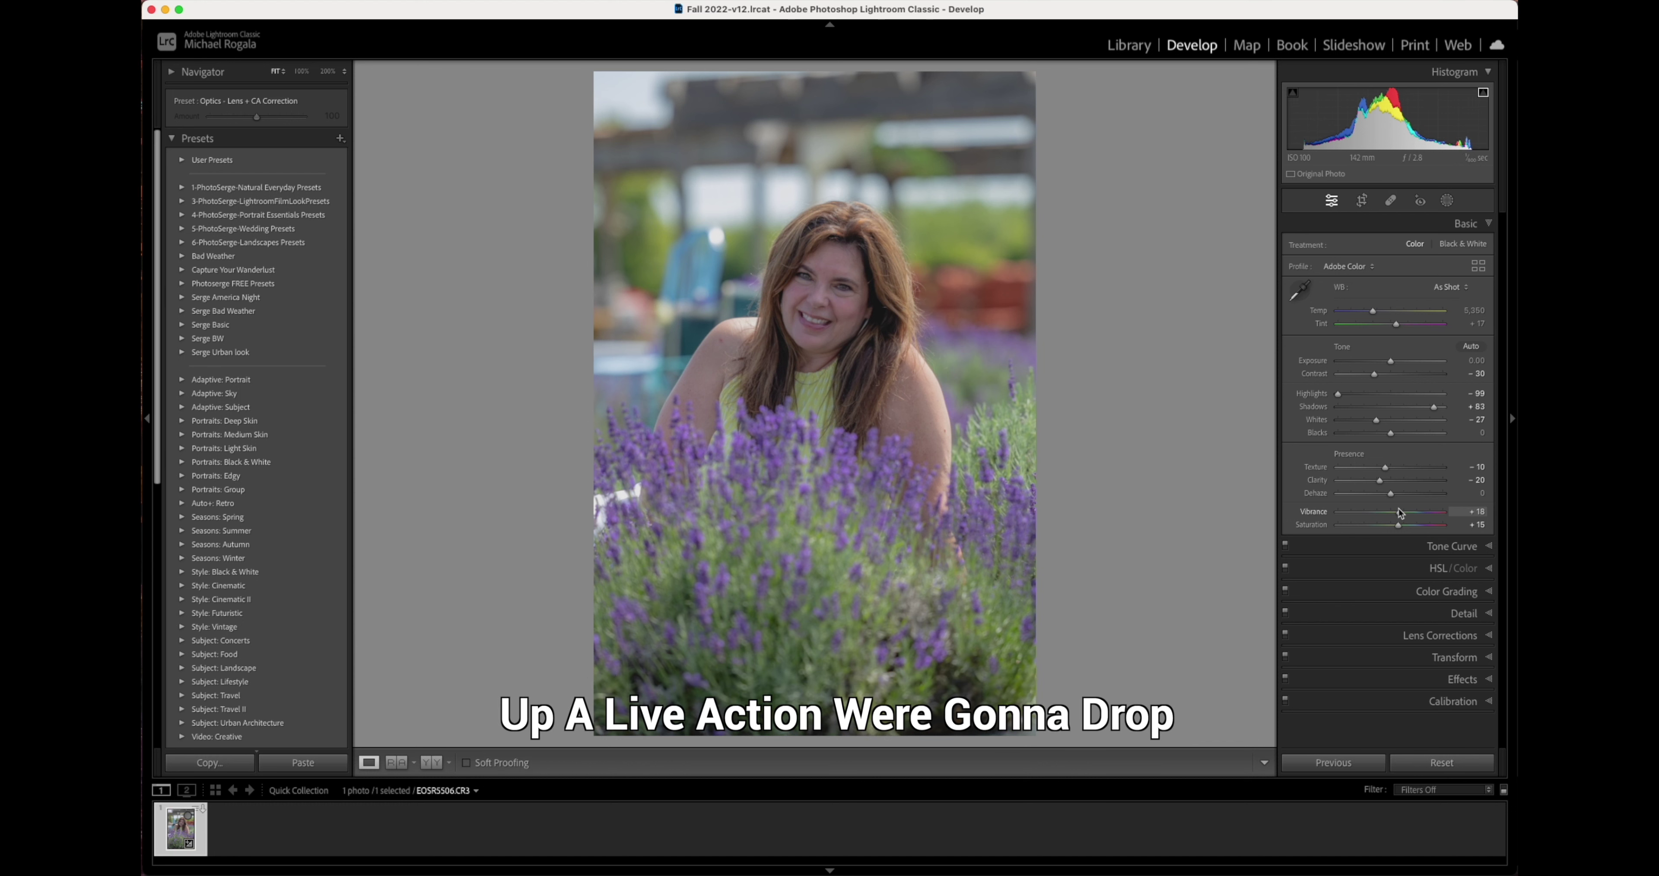
pyautogui.moveTo(1399, 525); pyautogui.dragTo(1397, 526)
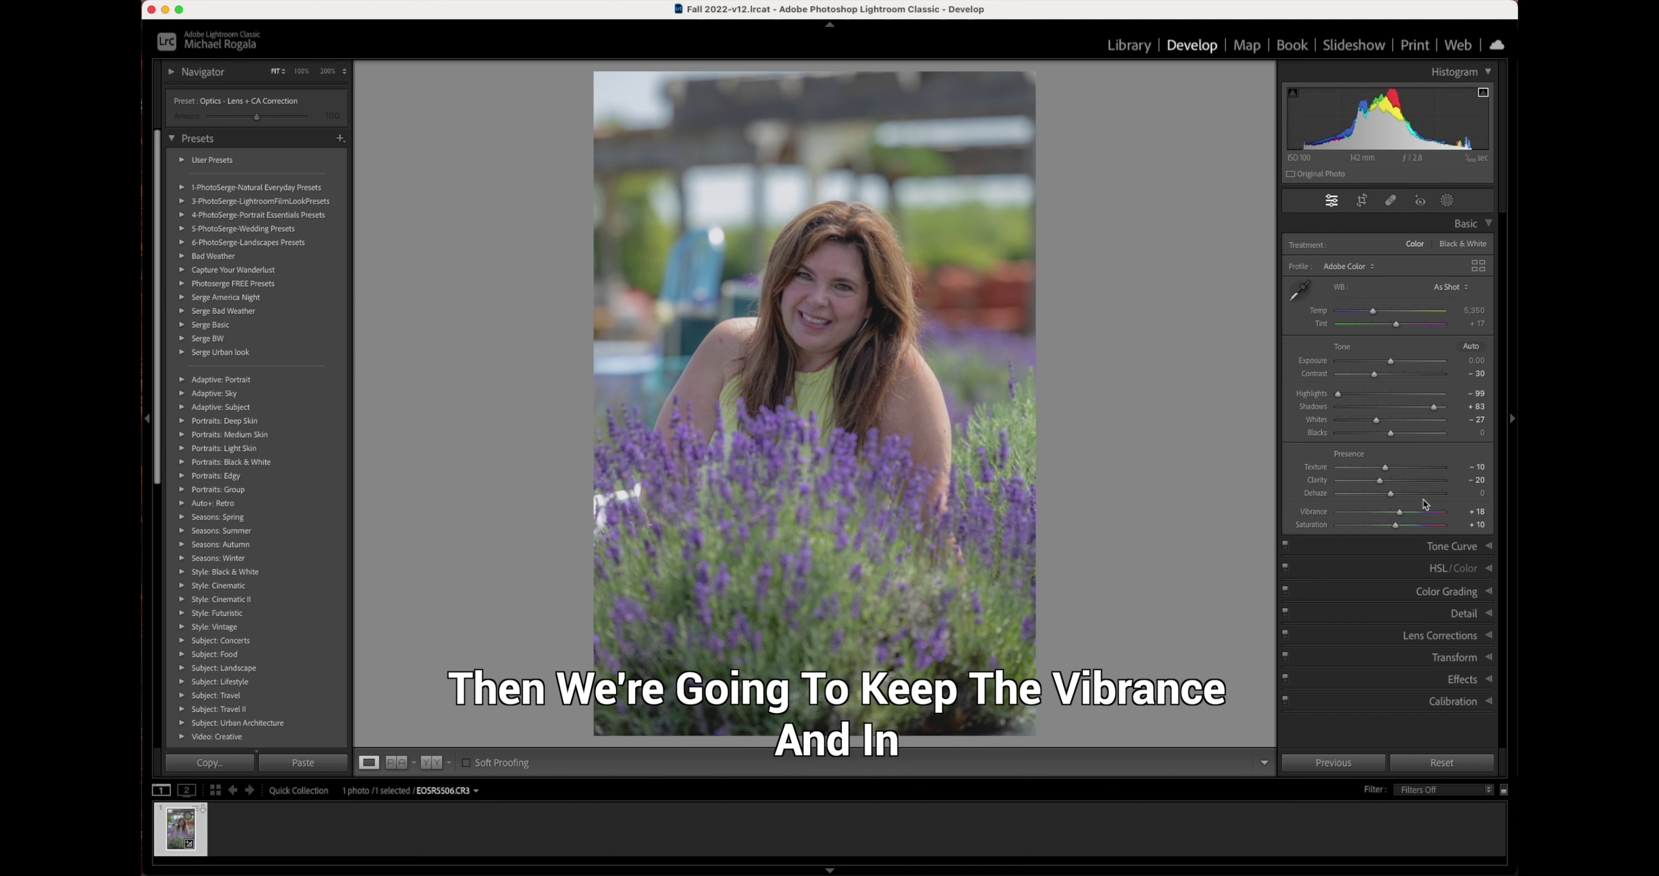
pyautogui.moveTo(1401, 513); pyautogui.dragTo(1407, 515)
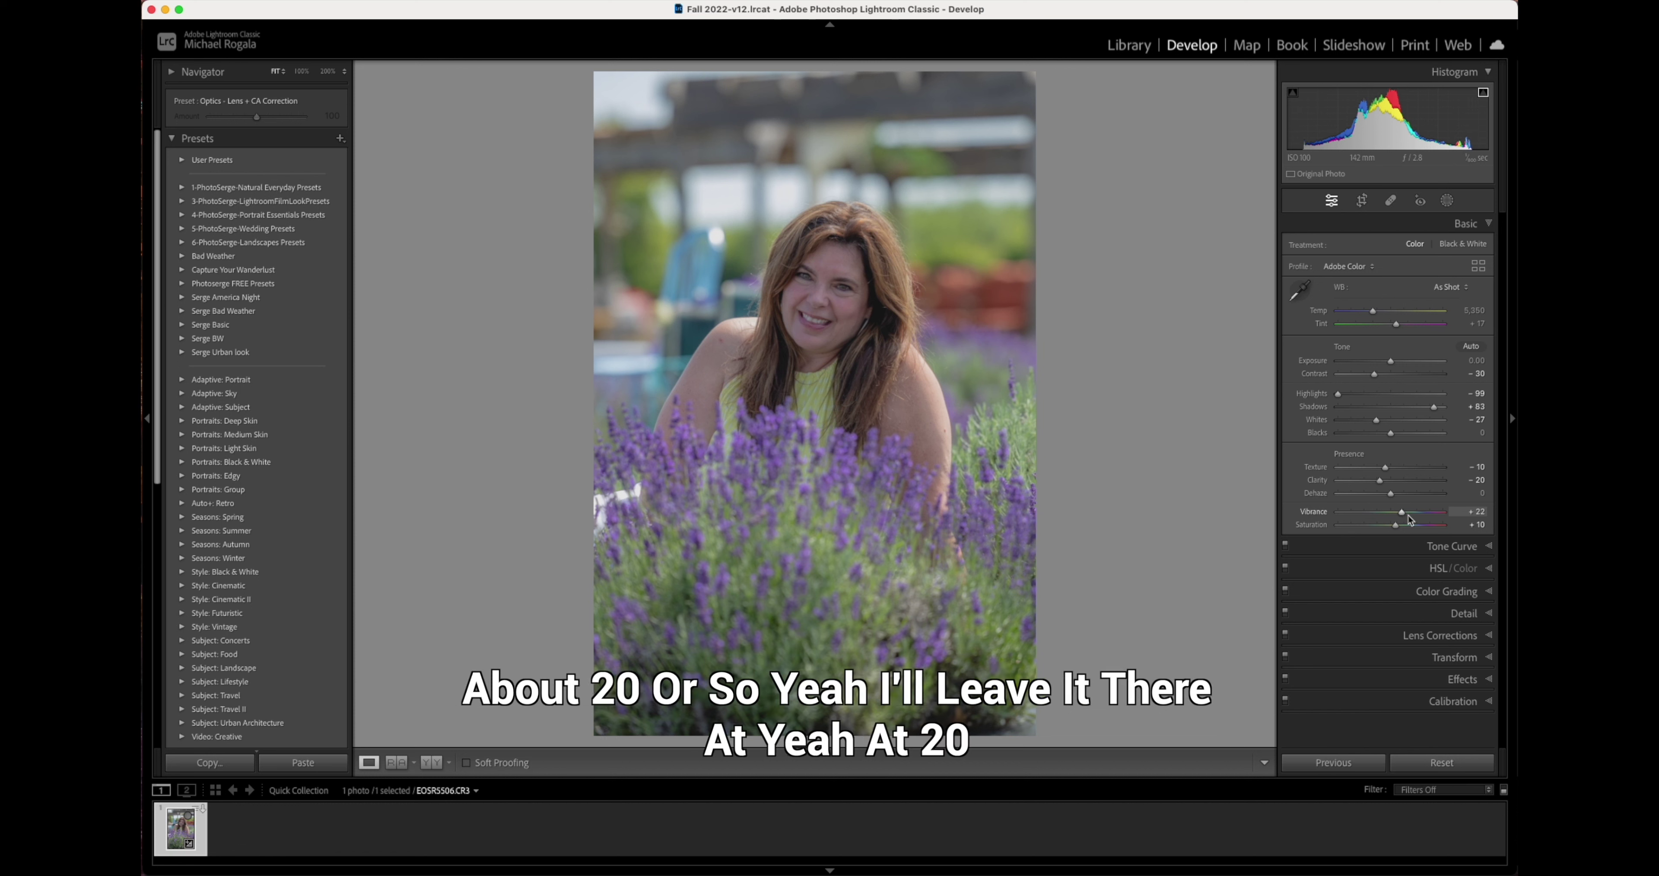
pyautogui.moveTo(1406, 514); pyautogui.dragTo(1403, 512)
pyautogui.moveTo(1401, 513); pyautogui.dragTo(1401, 517)
pyautogui.moveTo(1402, 515); pyautogui.dragTo(1404, 515)
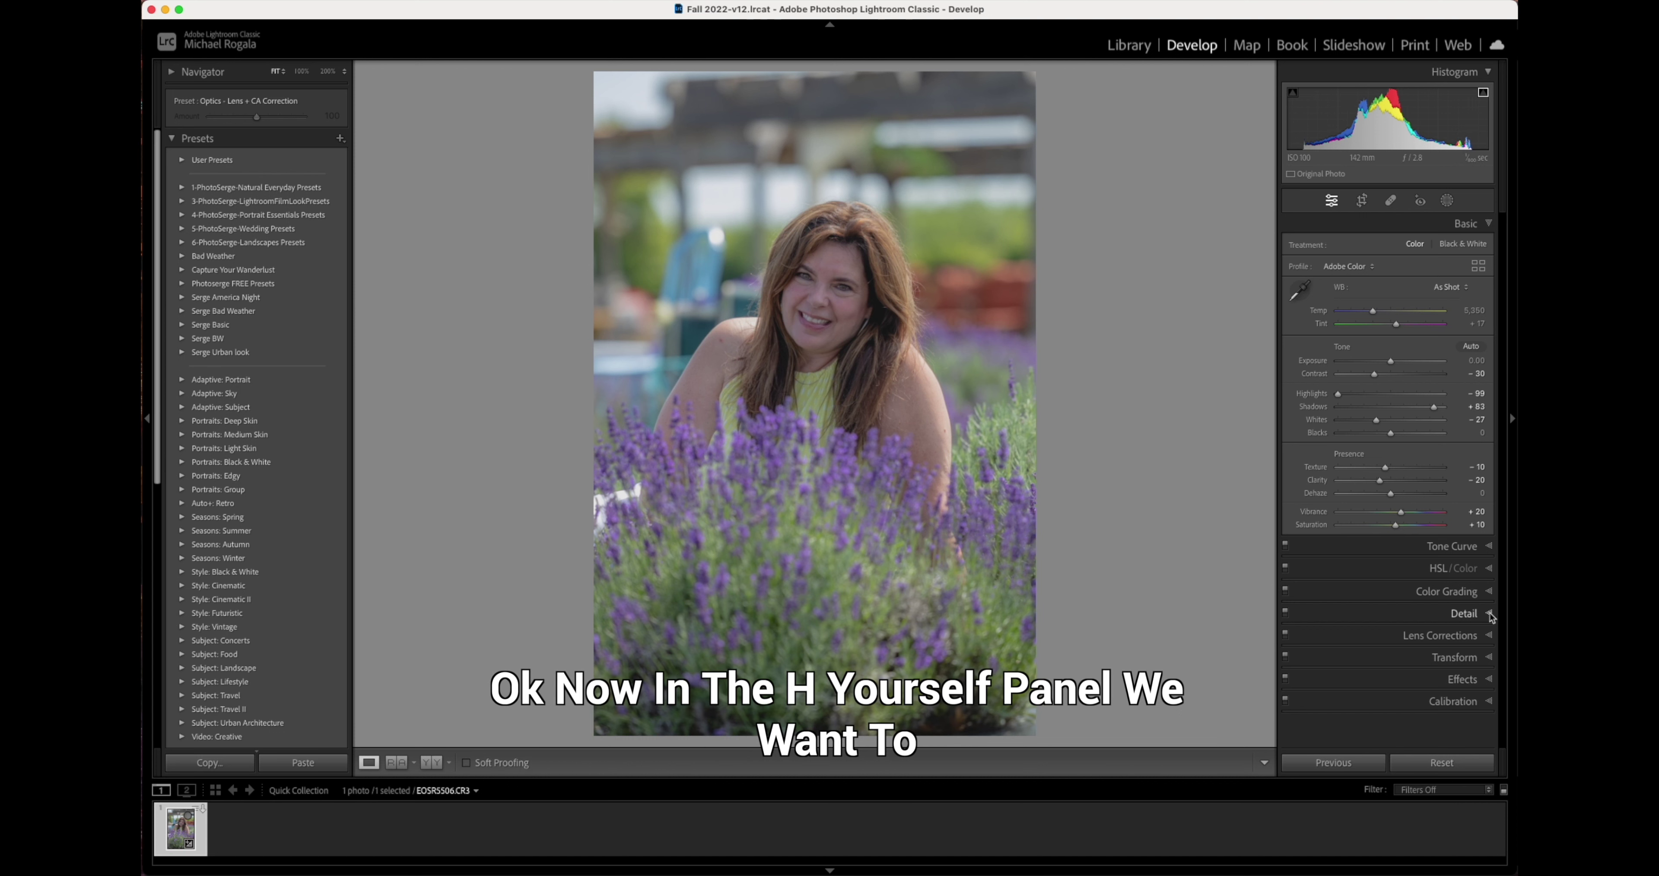
# Step: In the HSL adjustments, set red saturation to −25 and red hue to +30
pyautogui.click(1485, 569)
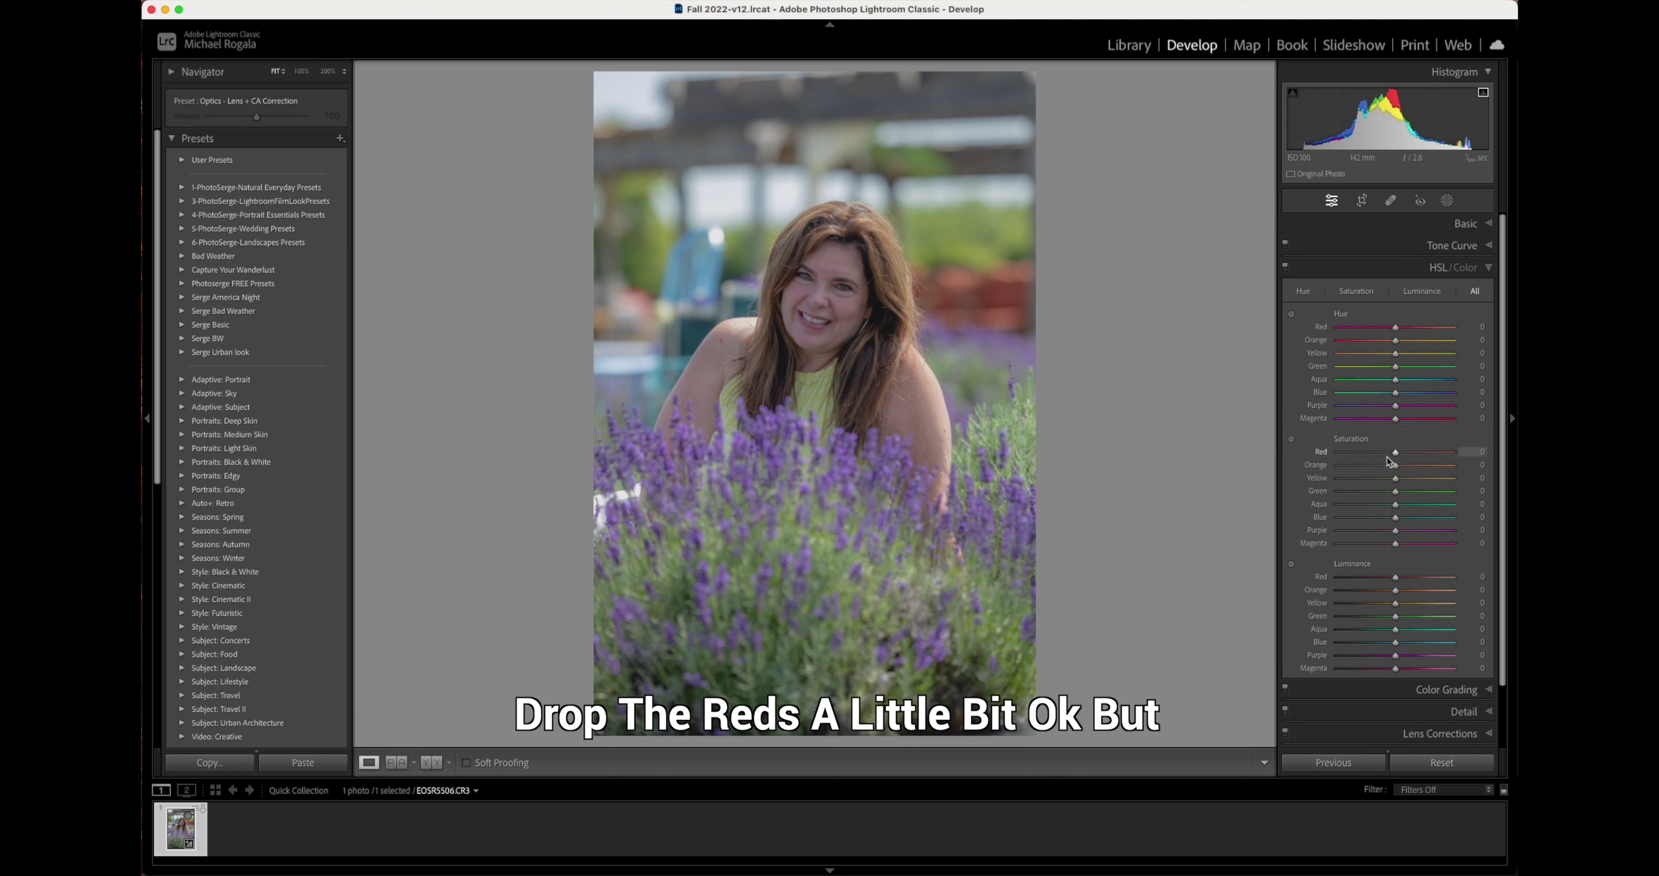
pyautogui.moveTo(1399, 454); pyautogui.dragTo(1382, 457)
pyautogui.moveTo(1397, 328); pyautogui.dragTo(1415, 326)
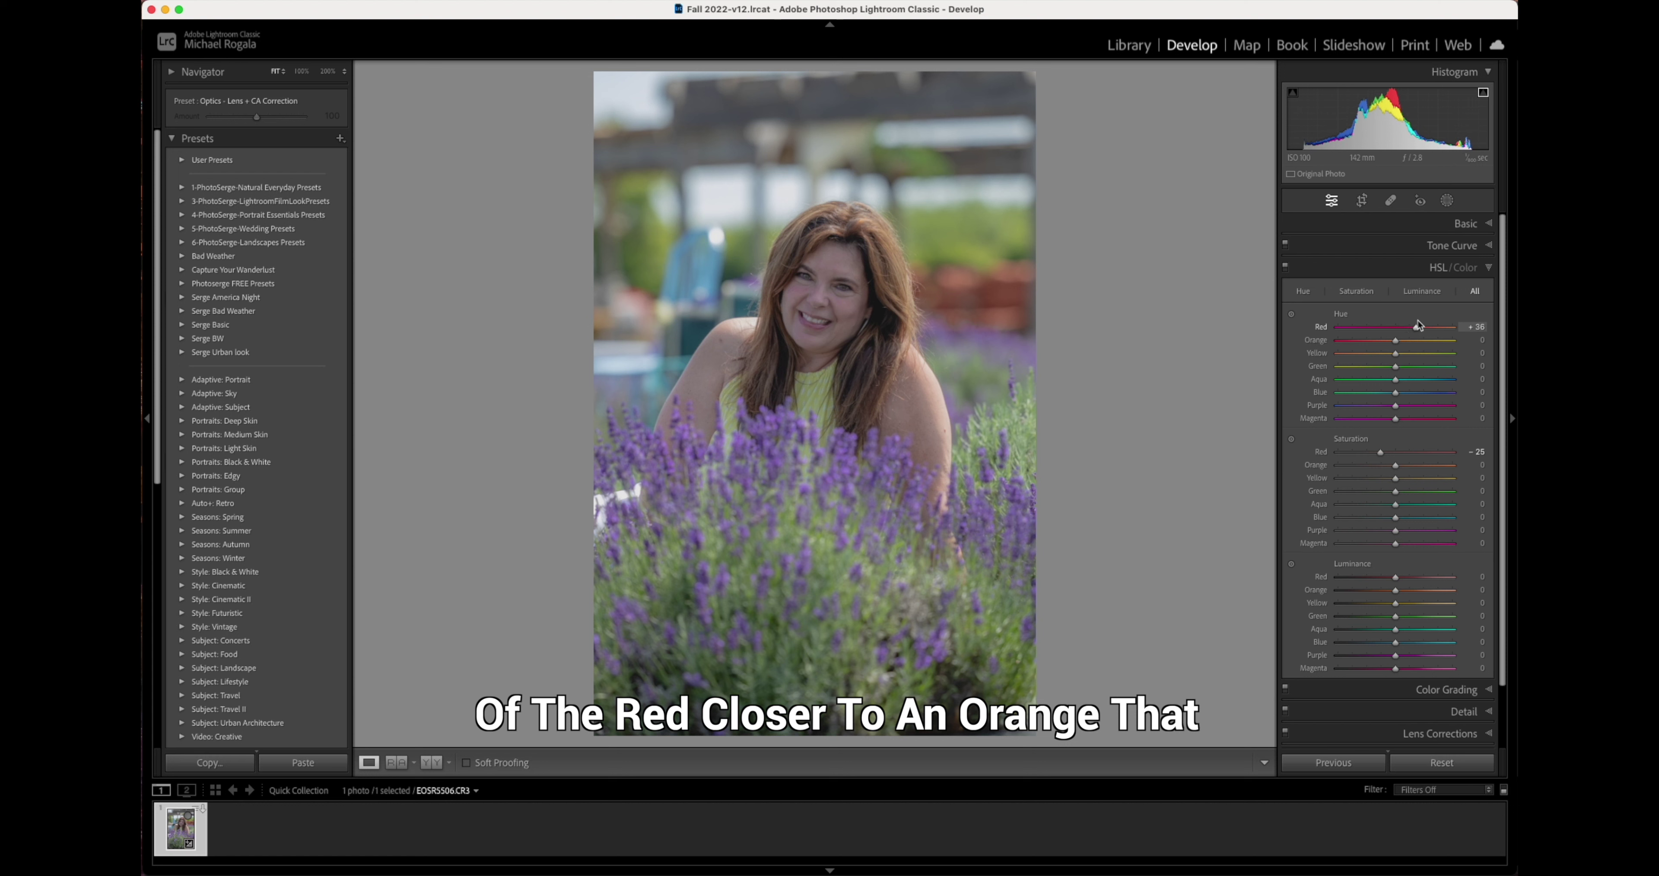
pyautogui.moveTo(1419, 325); pyautogui.dragTo(1417, 325)
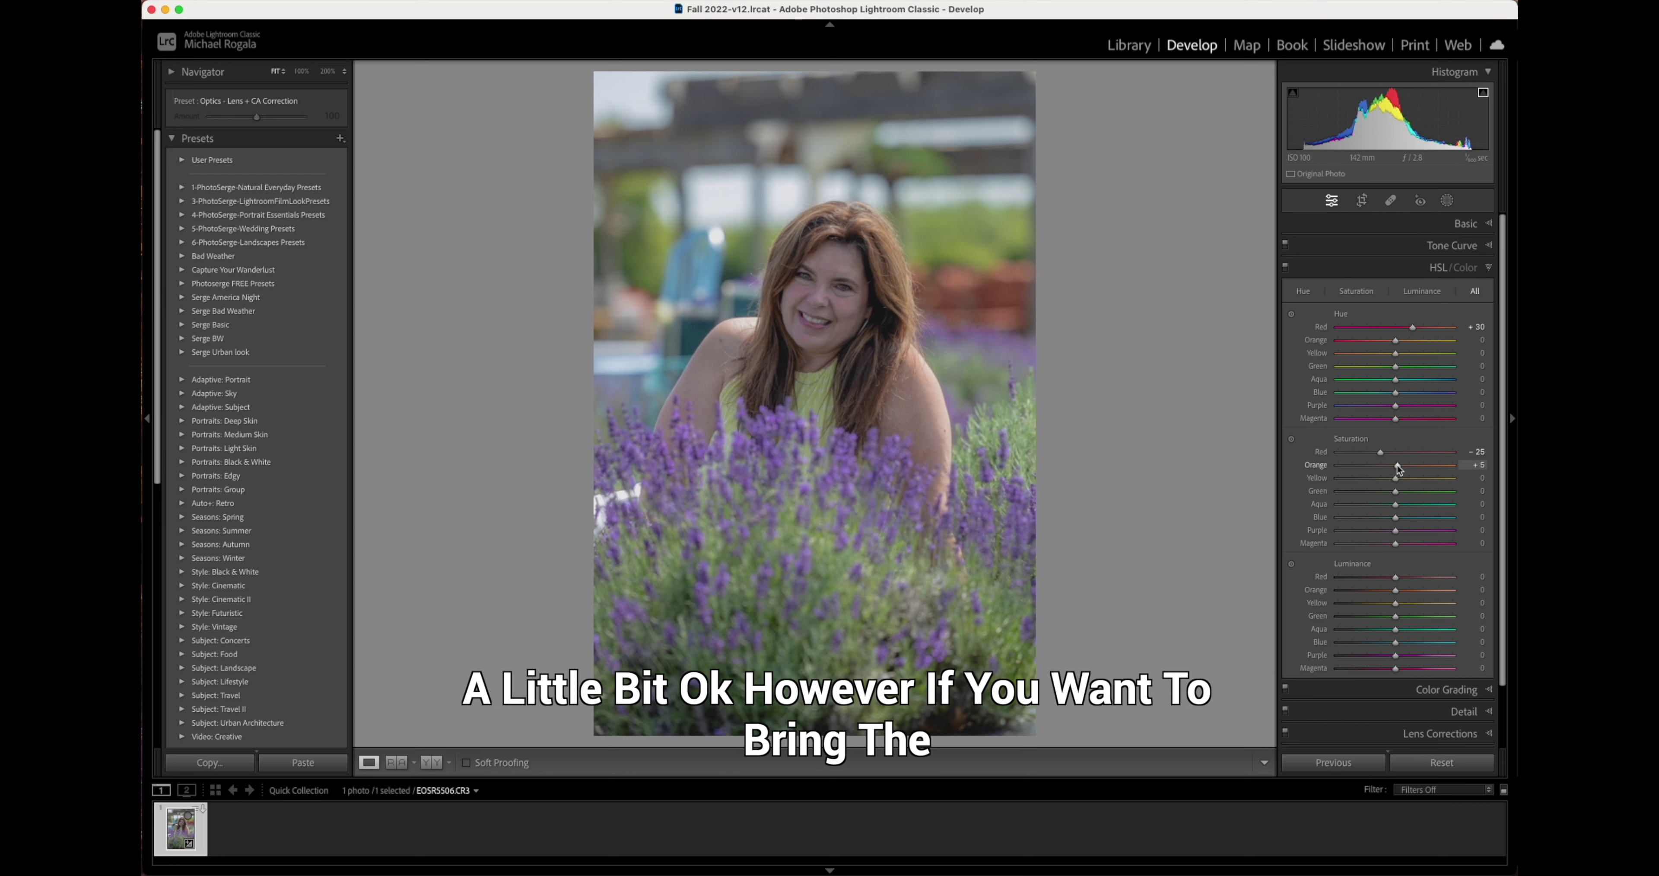
# Step: Set orange saturation to +9 and orange luminance to −34, plus yellow saturation to −38 and yellow hue to −20
pyautogui.moveTo(1398, 465); pyautogui.dragTo(1401, 466)
pyautogui.moveTo(1395, 592); pyautogui.dragTo(1381, 594)
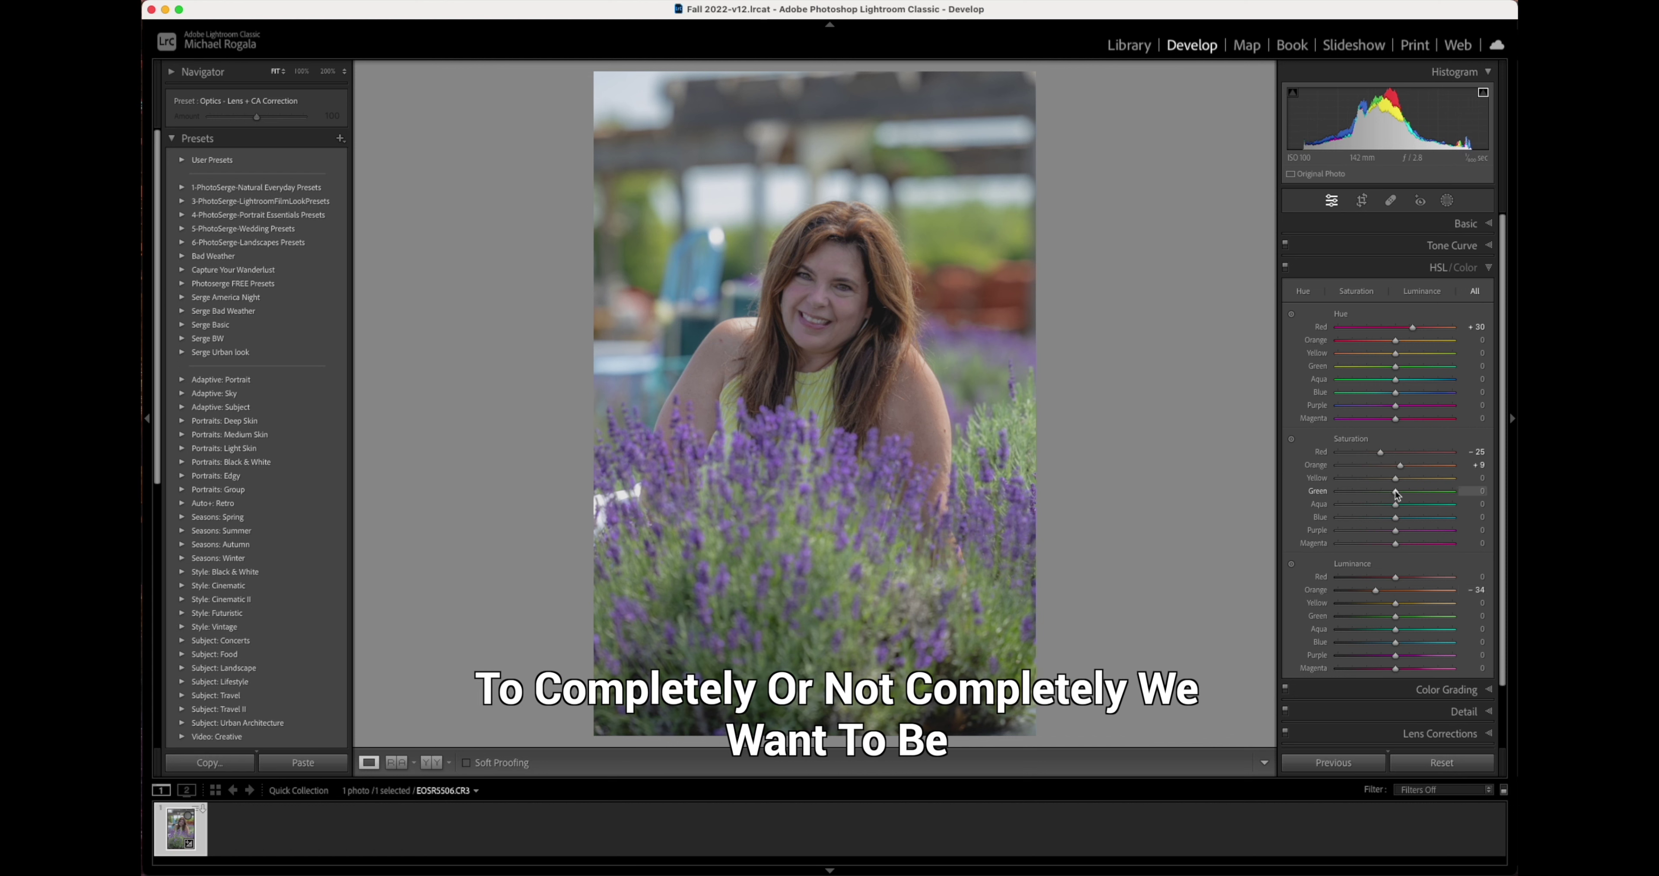
pyautogui.moveTo(1399, 478); pyautogui.dragTo(1378, 484)
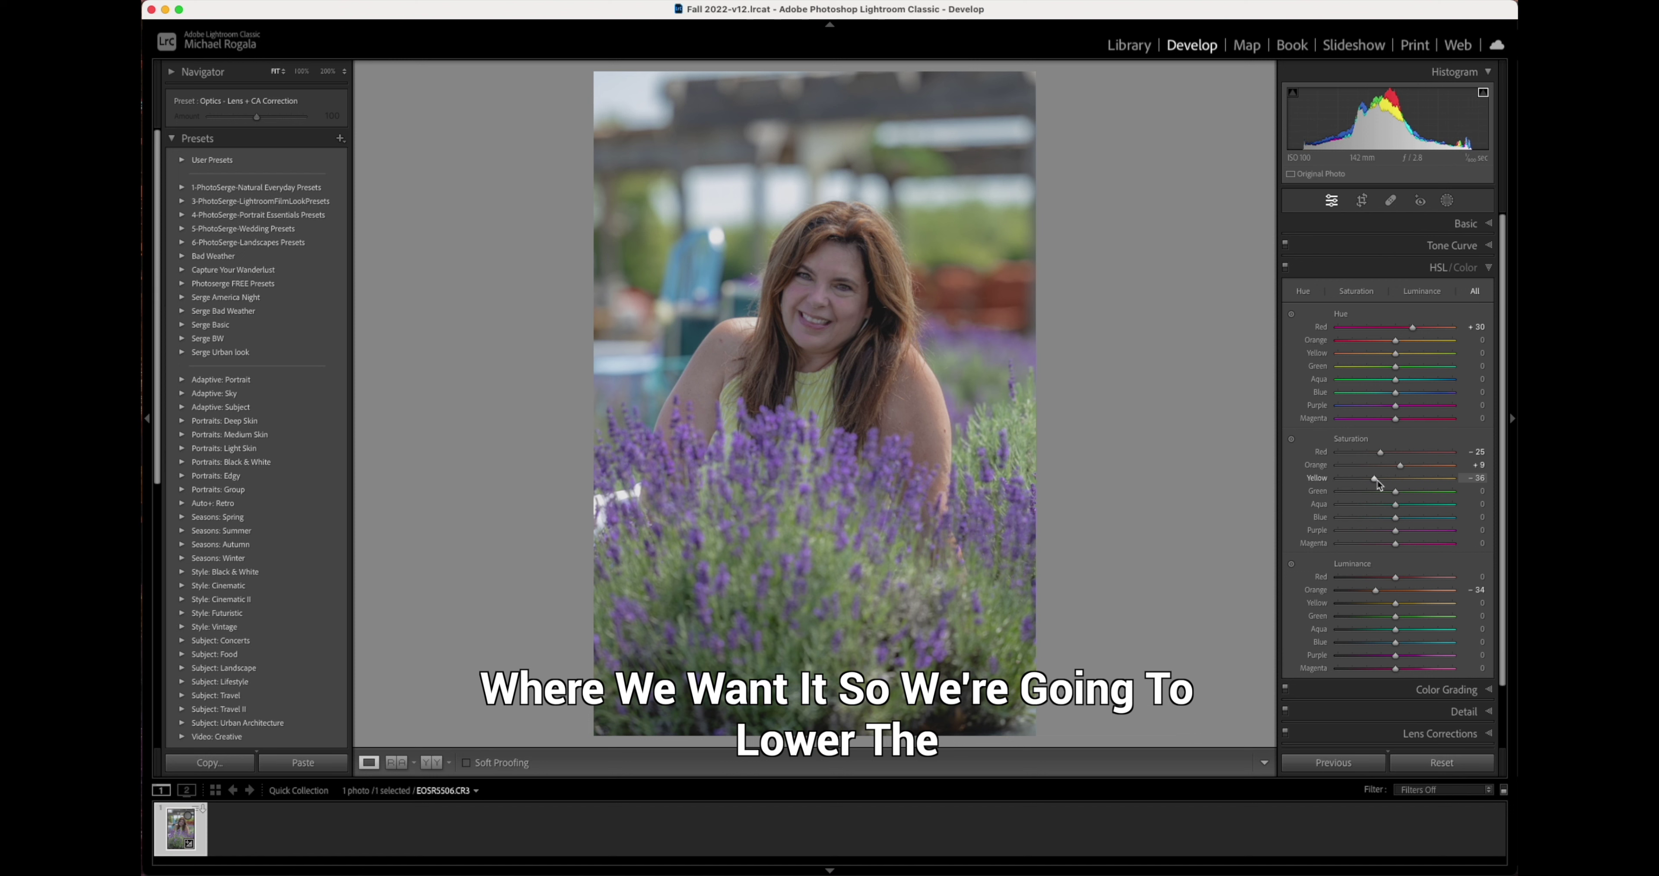
pyautogui.moveTo(1377, 480); pyautogui.dragTo(1375, 480)
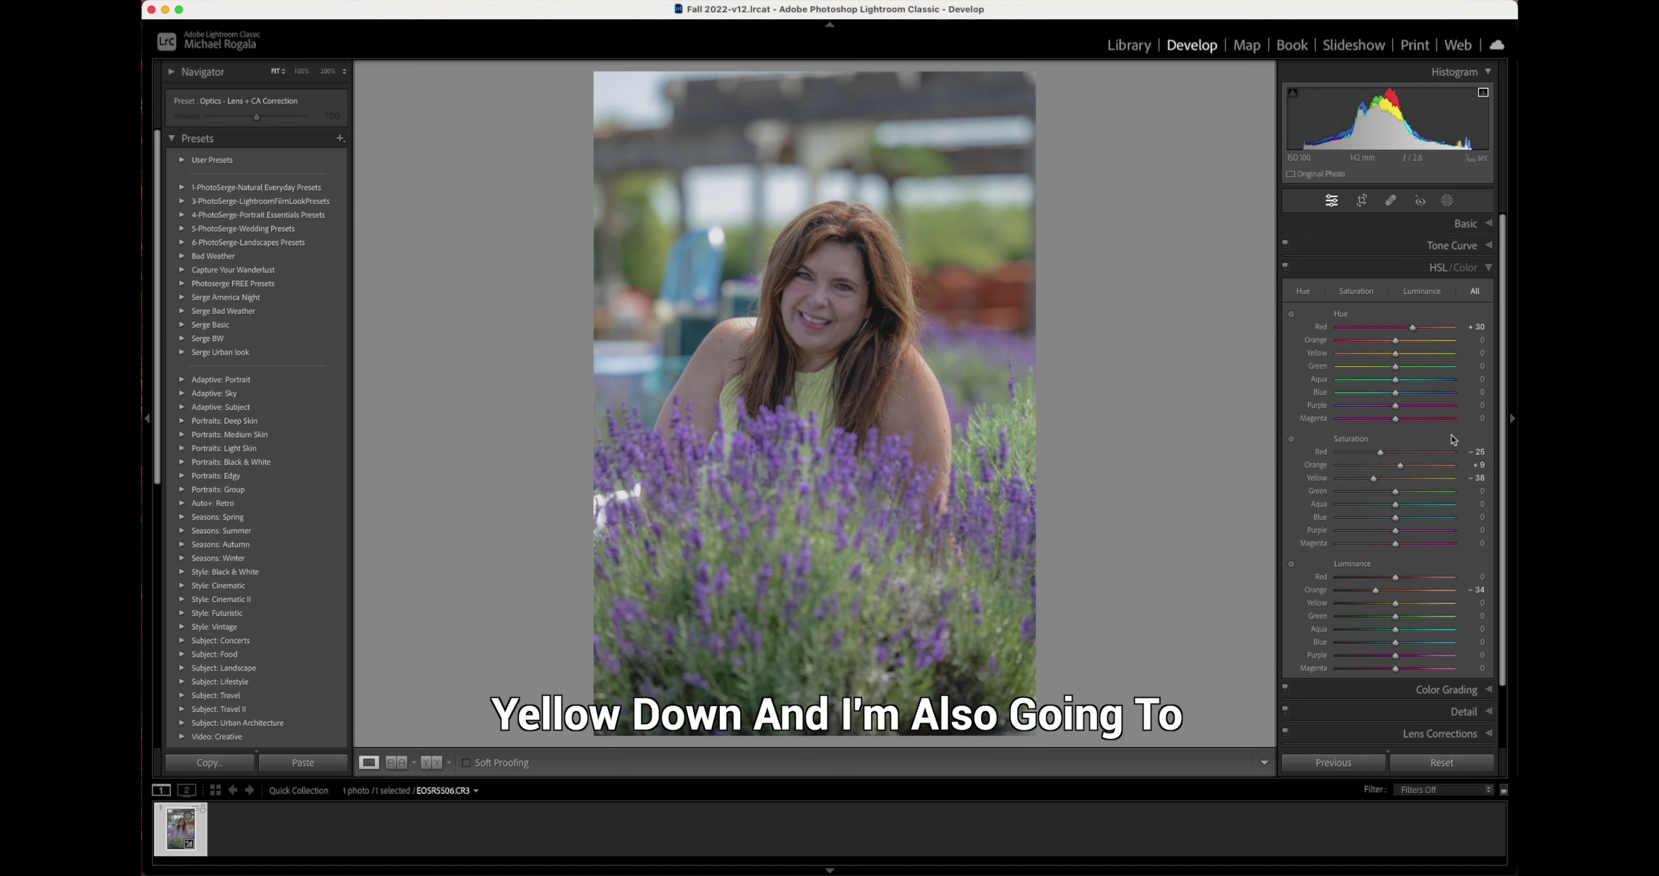
pyautogui.moveTo(1391, 354); pyautogui.dragTo(1384, 354)
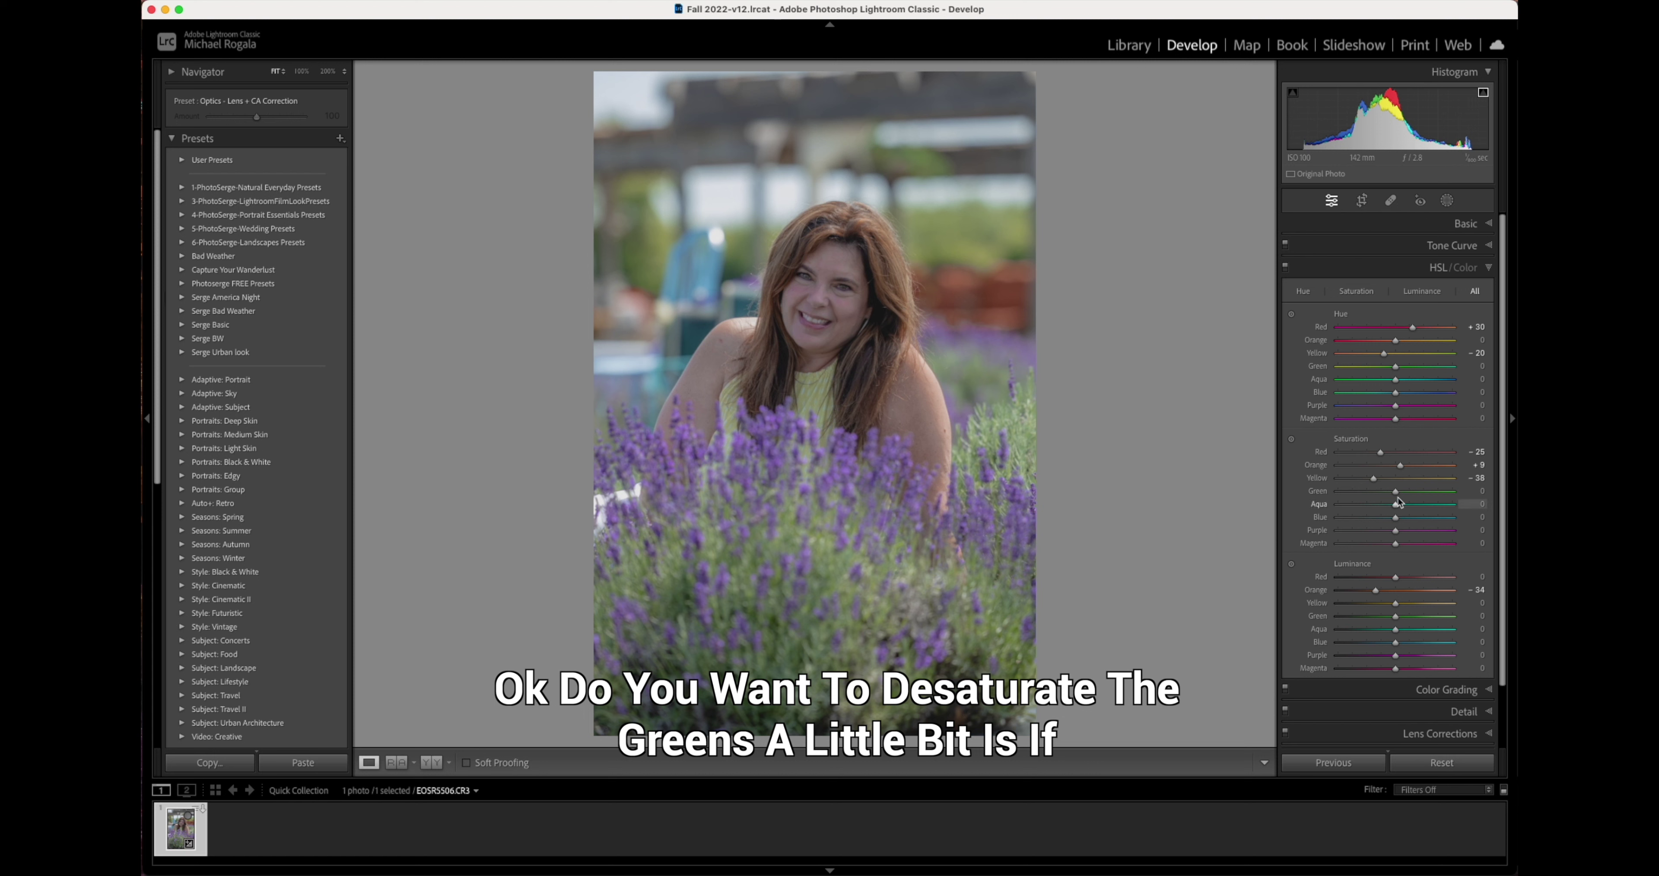
# Step: Mute and darken the greens with saturation at −37 and luminance at −64
pyautogui.moveTo(1395, 492); pyautogui.dragTo(1378, 496)
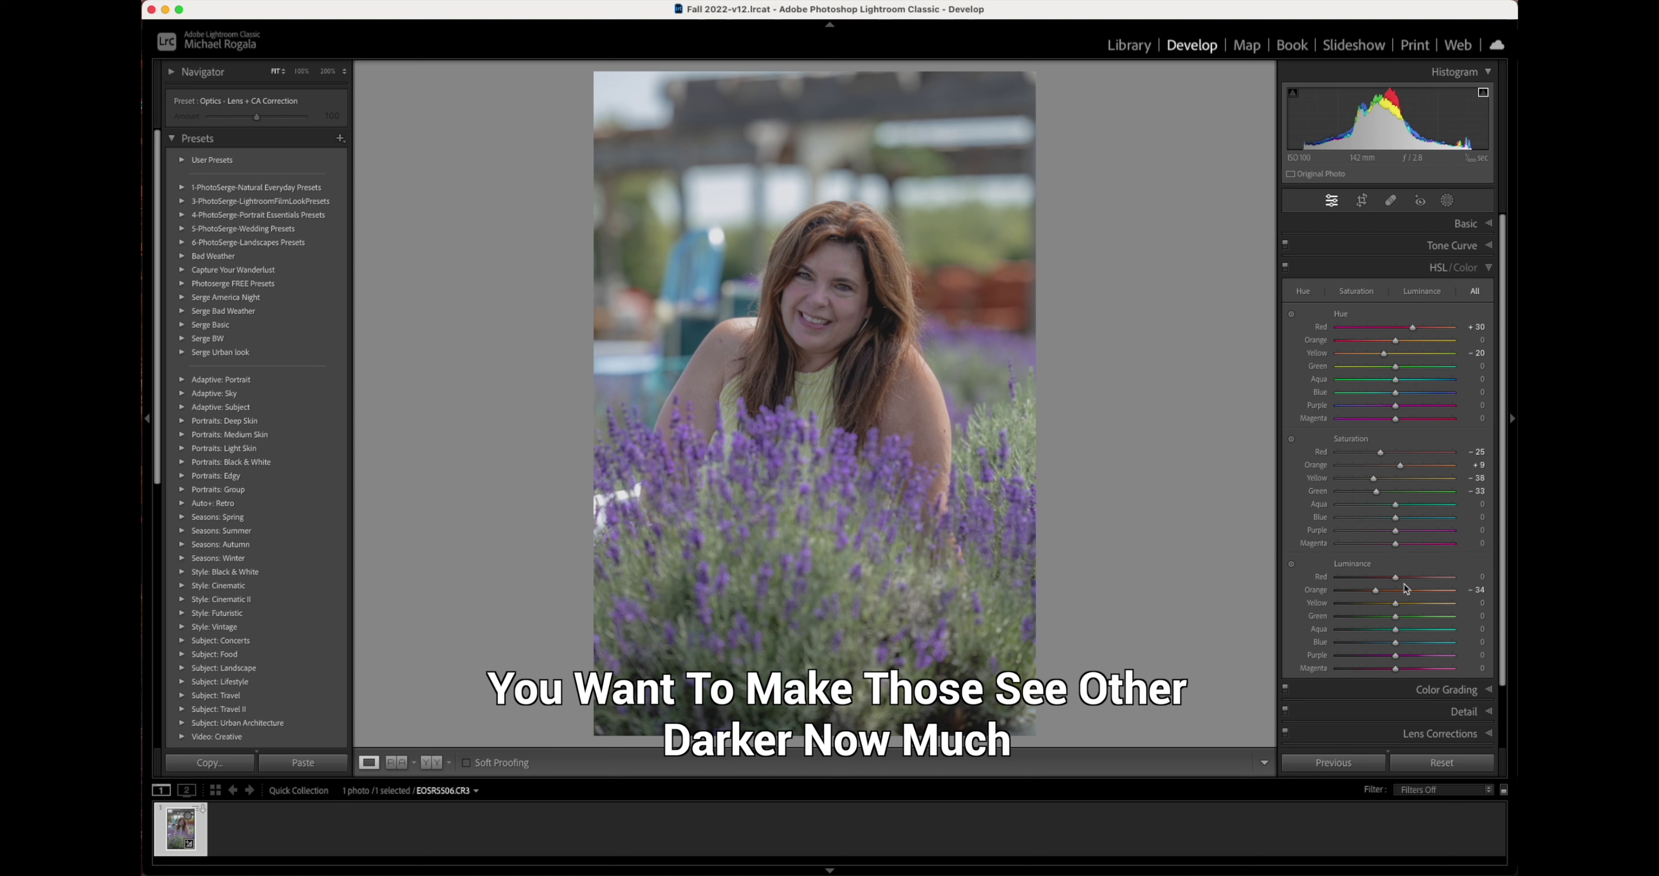
pyautogui.moveTo(1395, 618); pyautogui.dragTo(1369, 629)
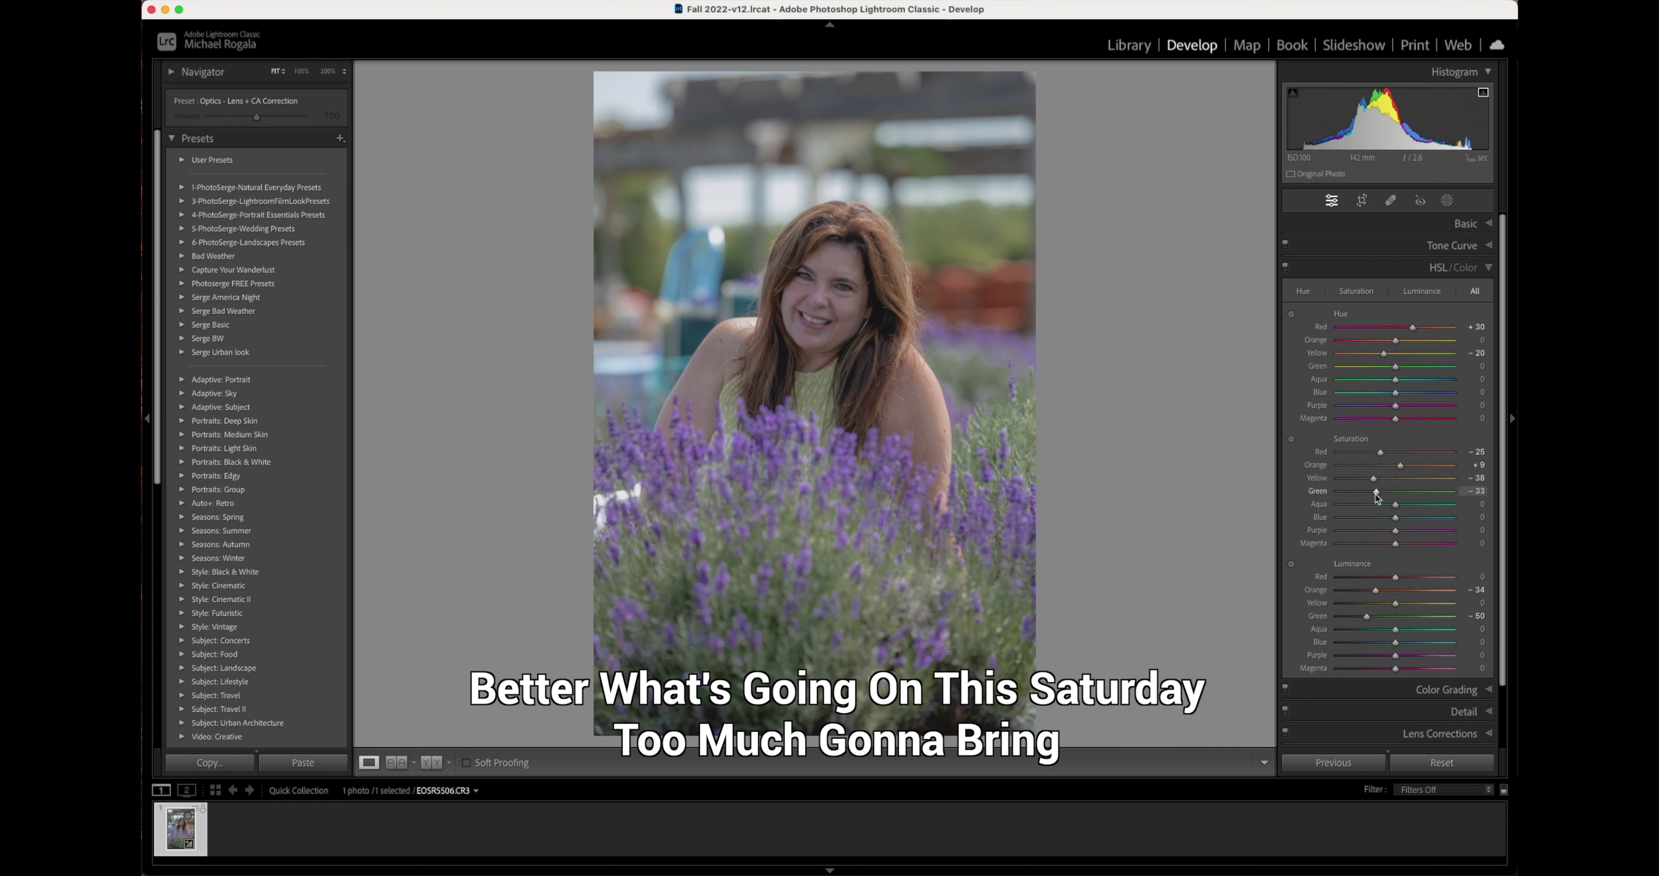
pyautogui.moveTo(1377, 496); pyautogui.dragTo(1368, 499)
pyautogui.moveTo(1369, 497); pyautogui.dragTo(1374, 497)
pyautogui.moveTo(1367, 617); pyautogui.dragTo(1356, 617)
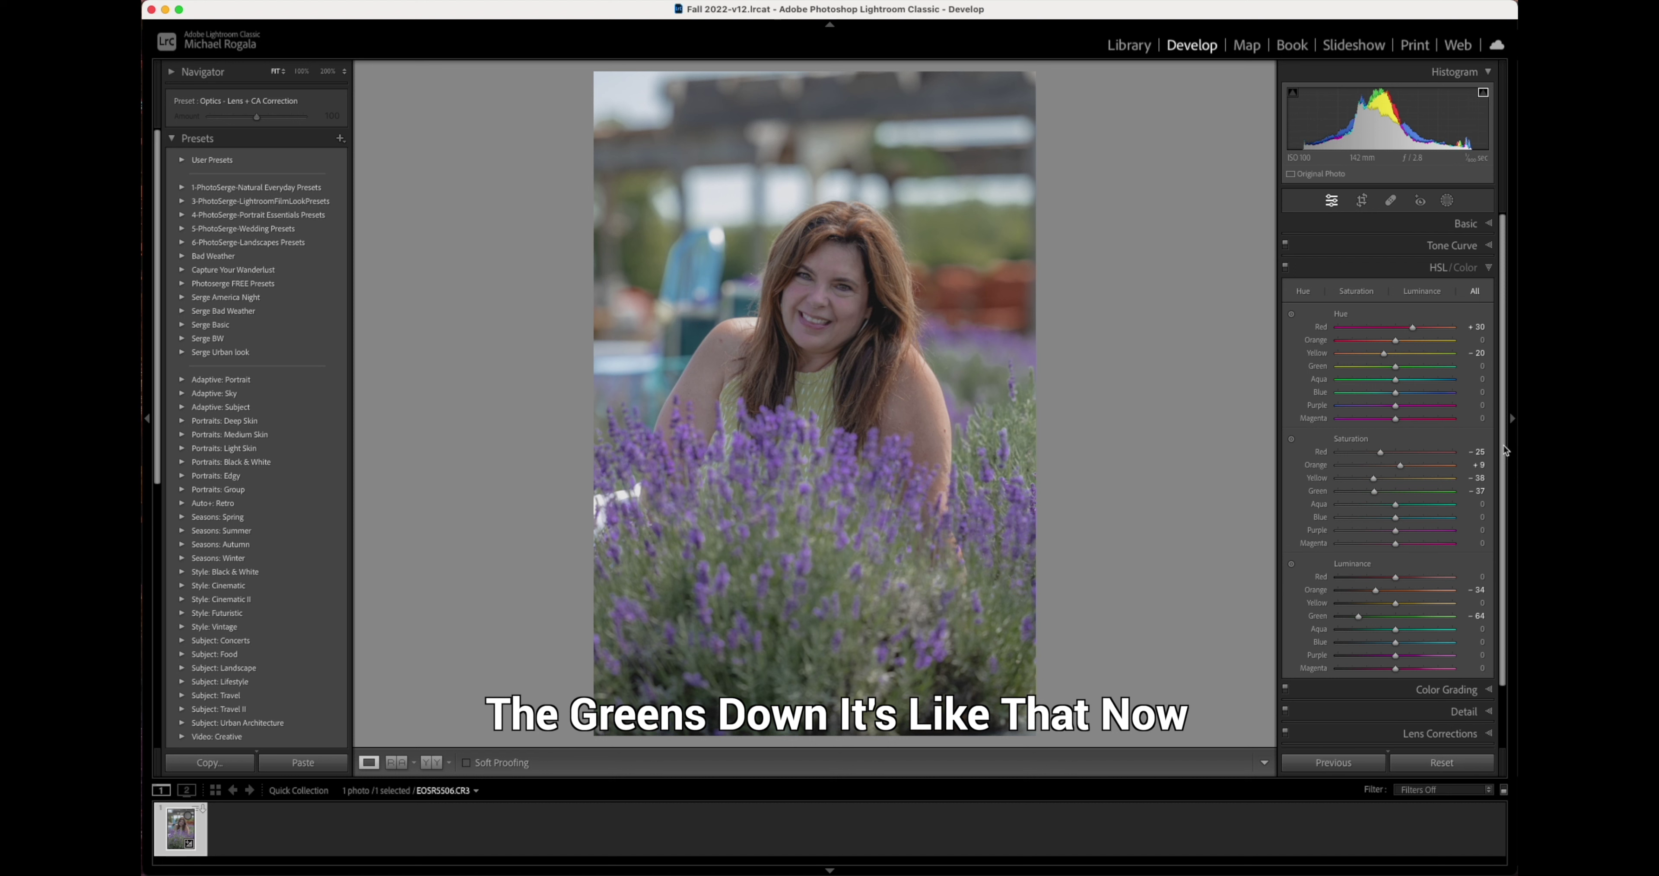
# Step: Set purple saturation to +10 after trying a reduction to −22
pyautogui.scroll(-1, 1506, 451)
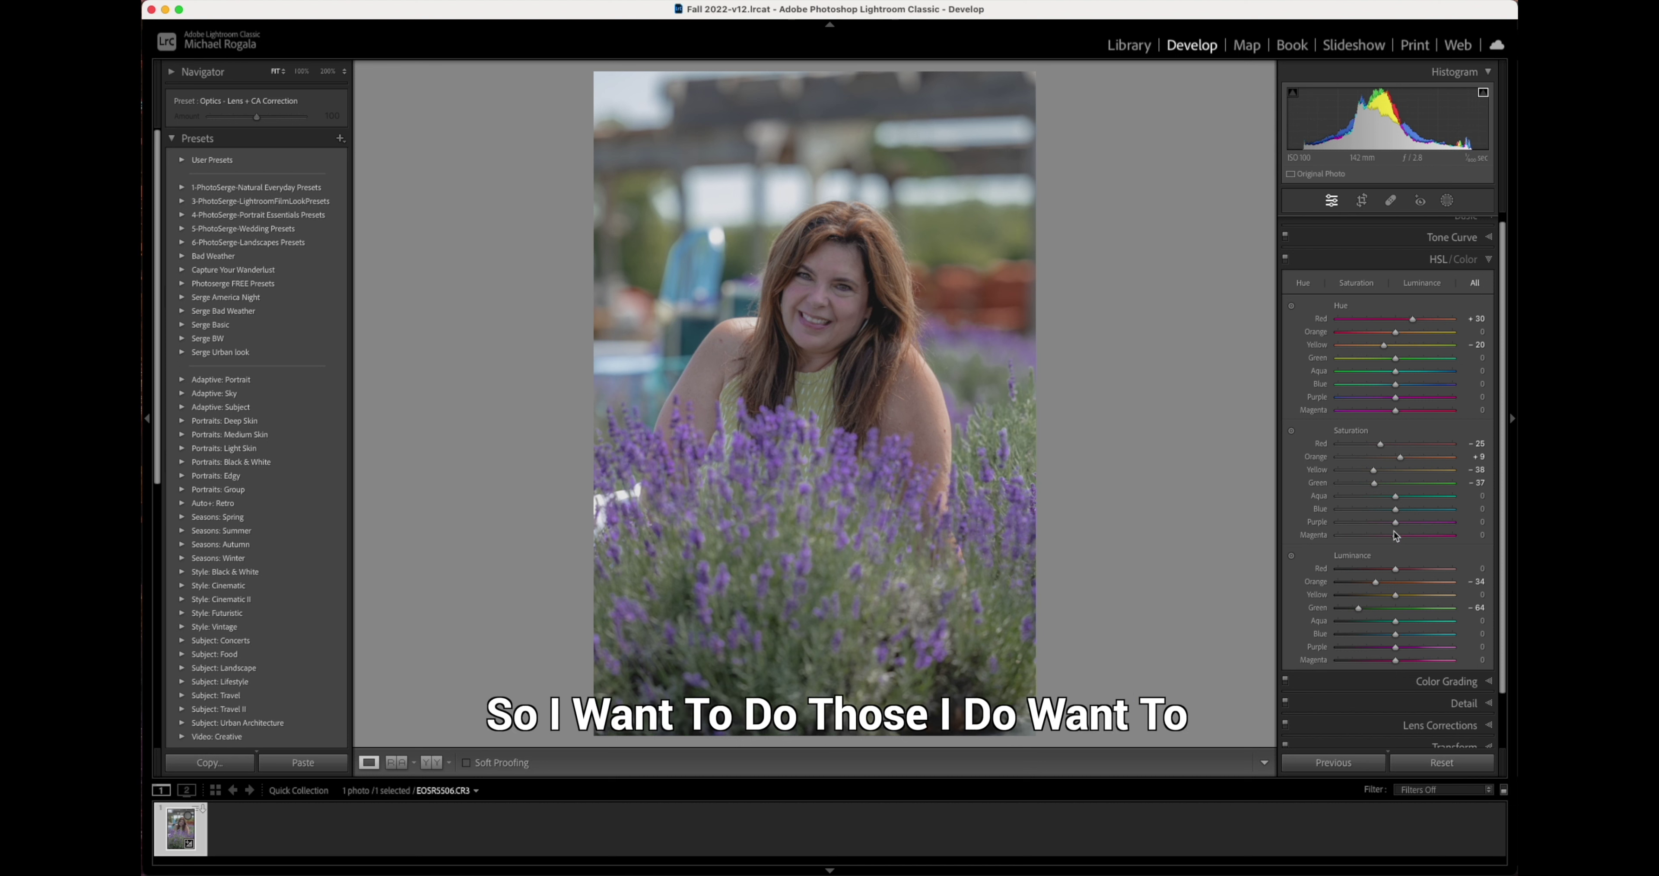
pyautogui.moveTo(1397, 522); pyautogui.dragTo(1389, 524)
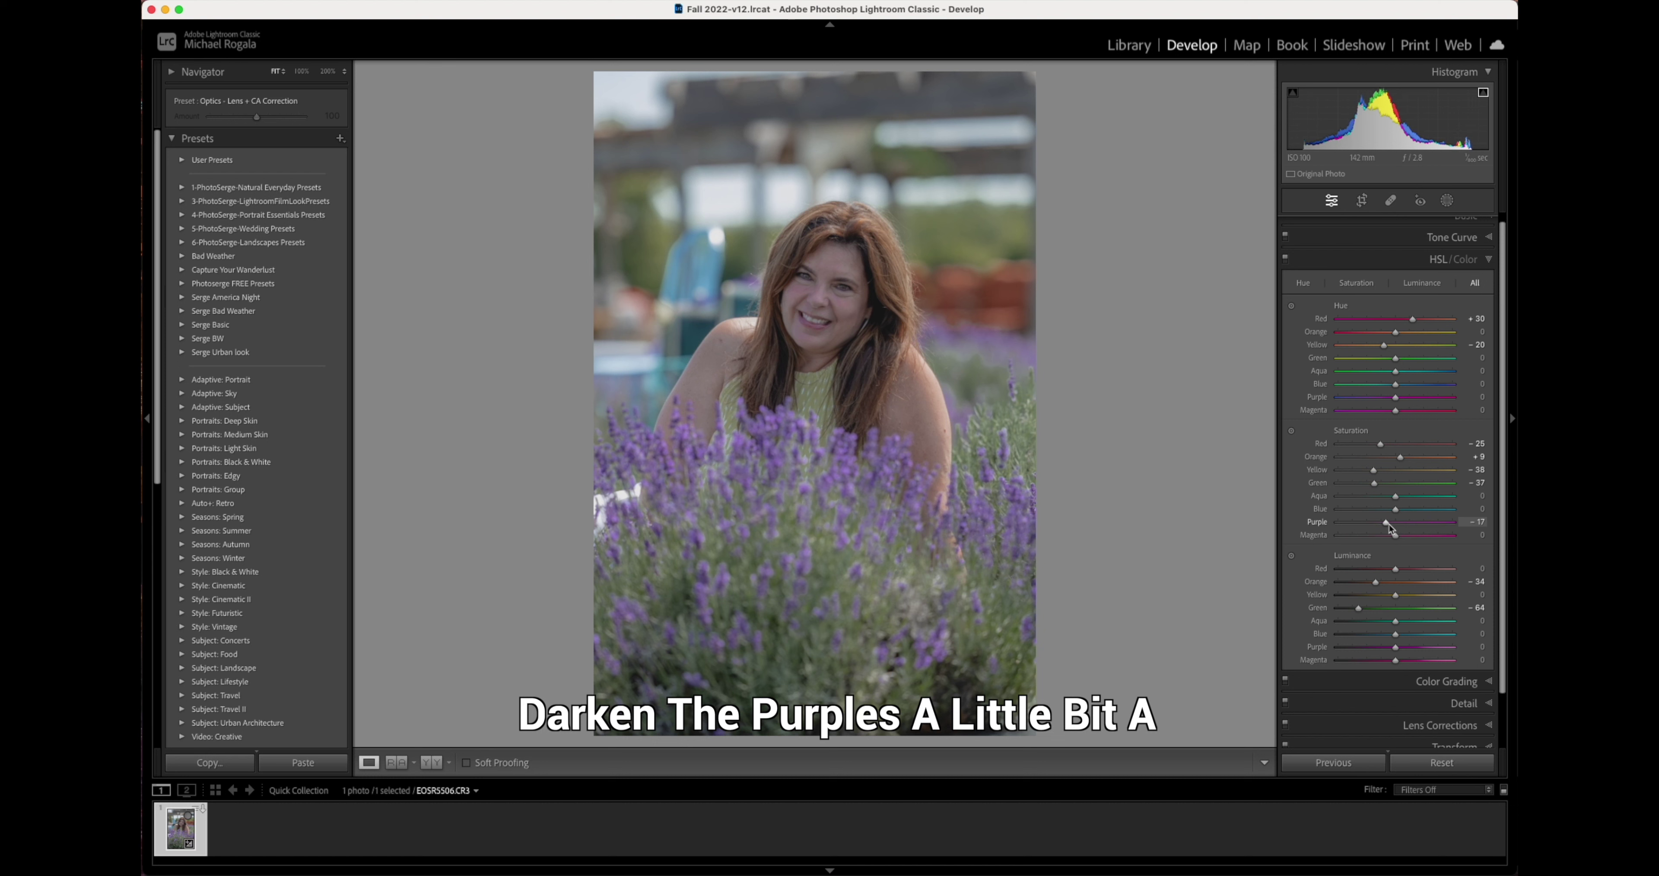
pyautogui.moveTo(1388, 523); pyautogui.dragTo(1384, 523)
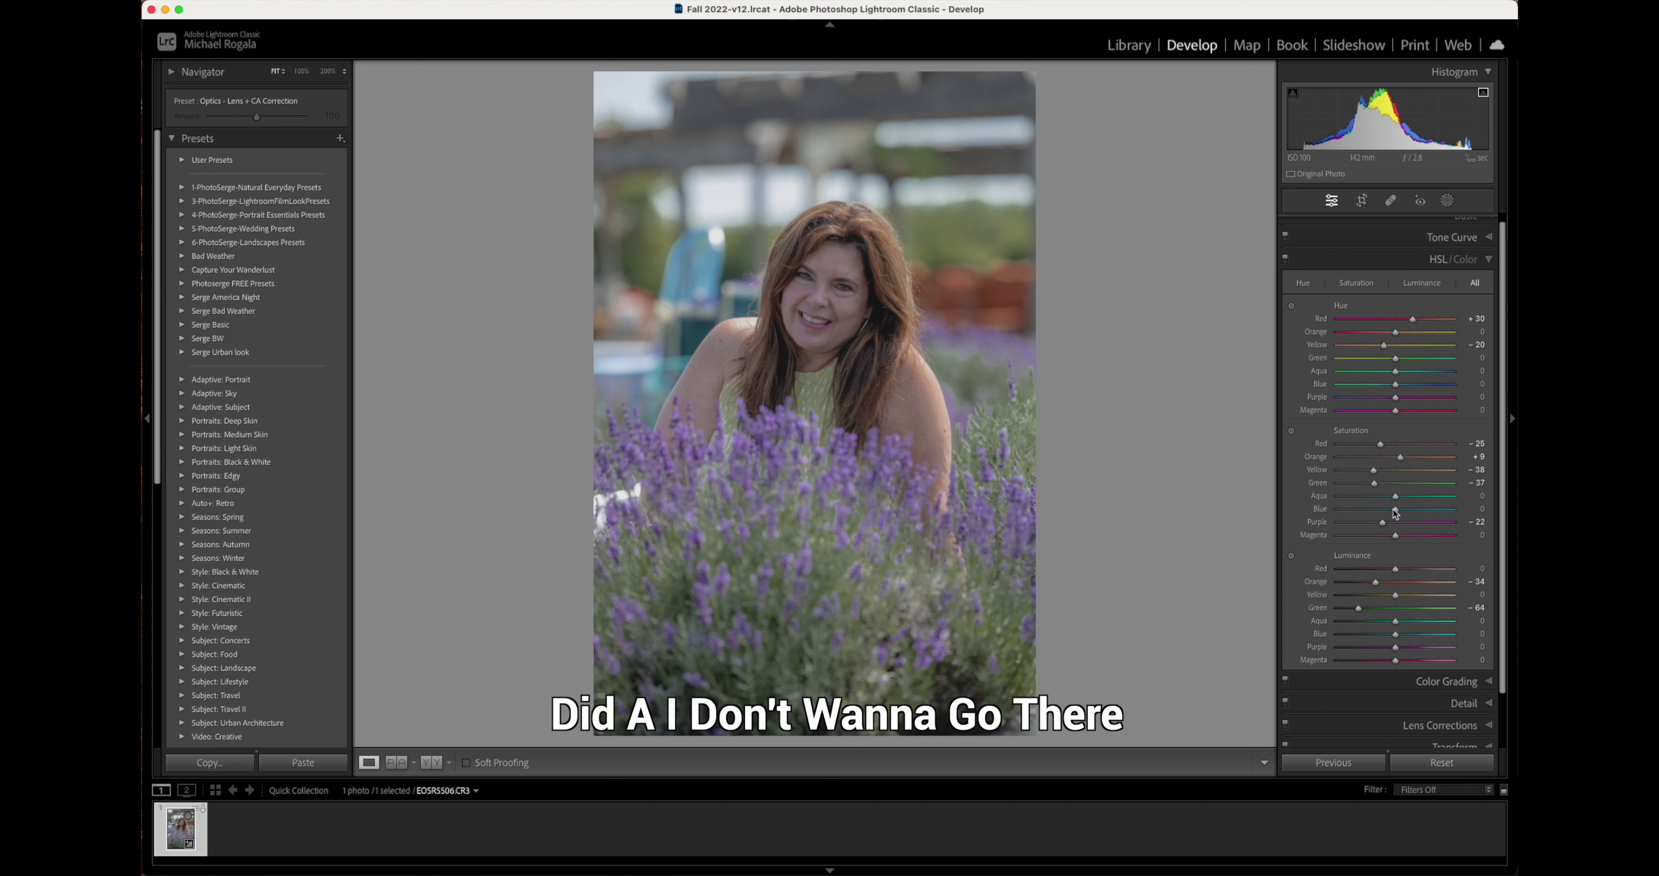
pyautogui.moveTo(1383, 523); pyautogui.dragTo(1403, 523)
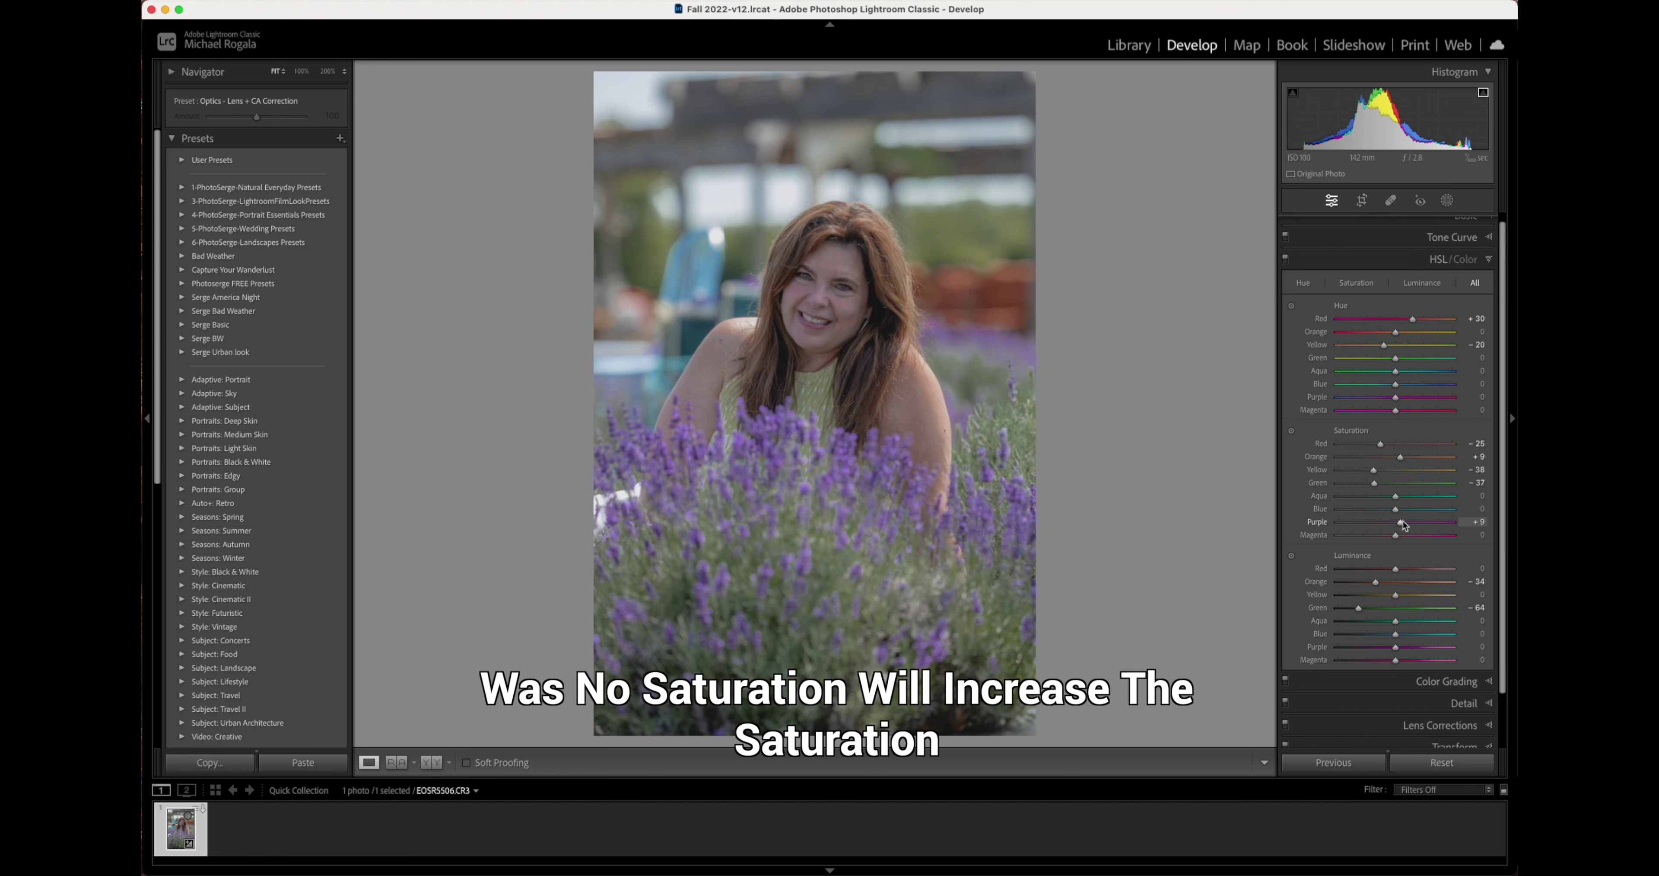
pyautogui.moveTo(1403, 519); pyautogui.dragTo(1405, 520)
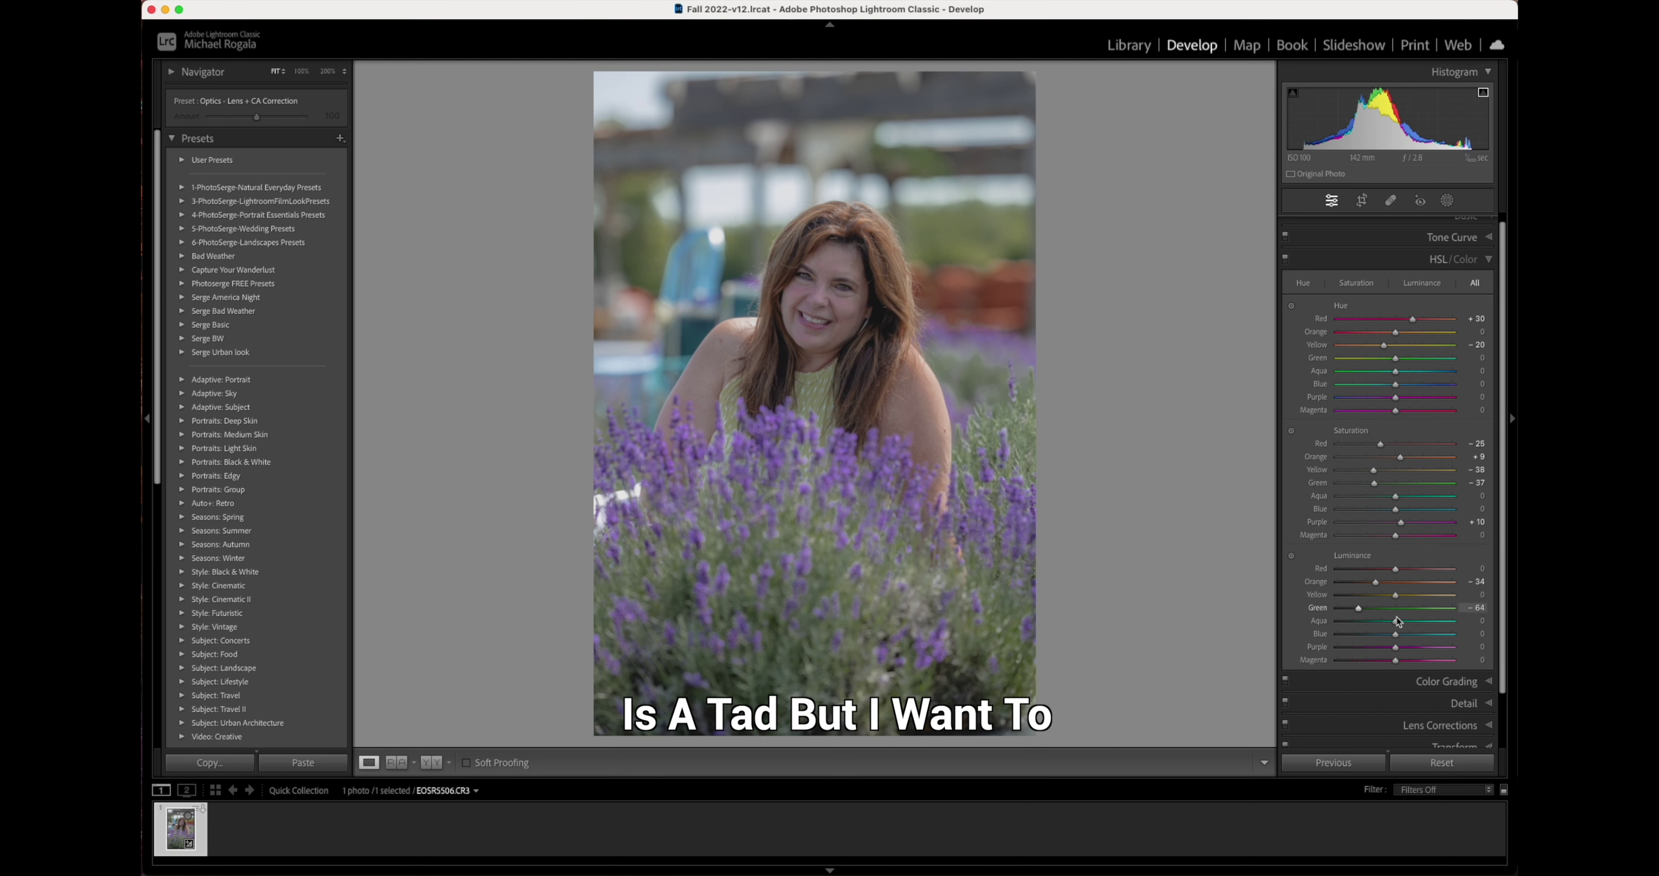
# Step: Set purple luminance to −22, purple saturation to −20 and magenta saturation to −16 in the HSL adjustments
pyautogui.moveTo(1396, 647); pyautogui.dragTo(1380, 647)
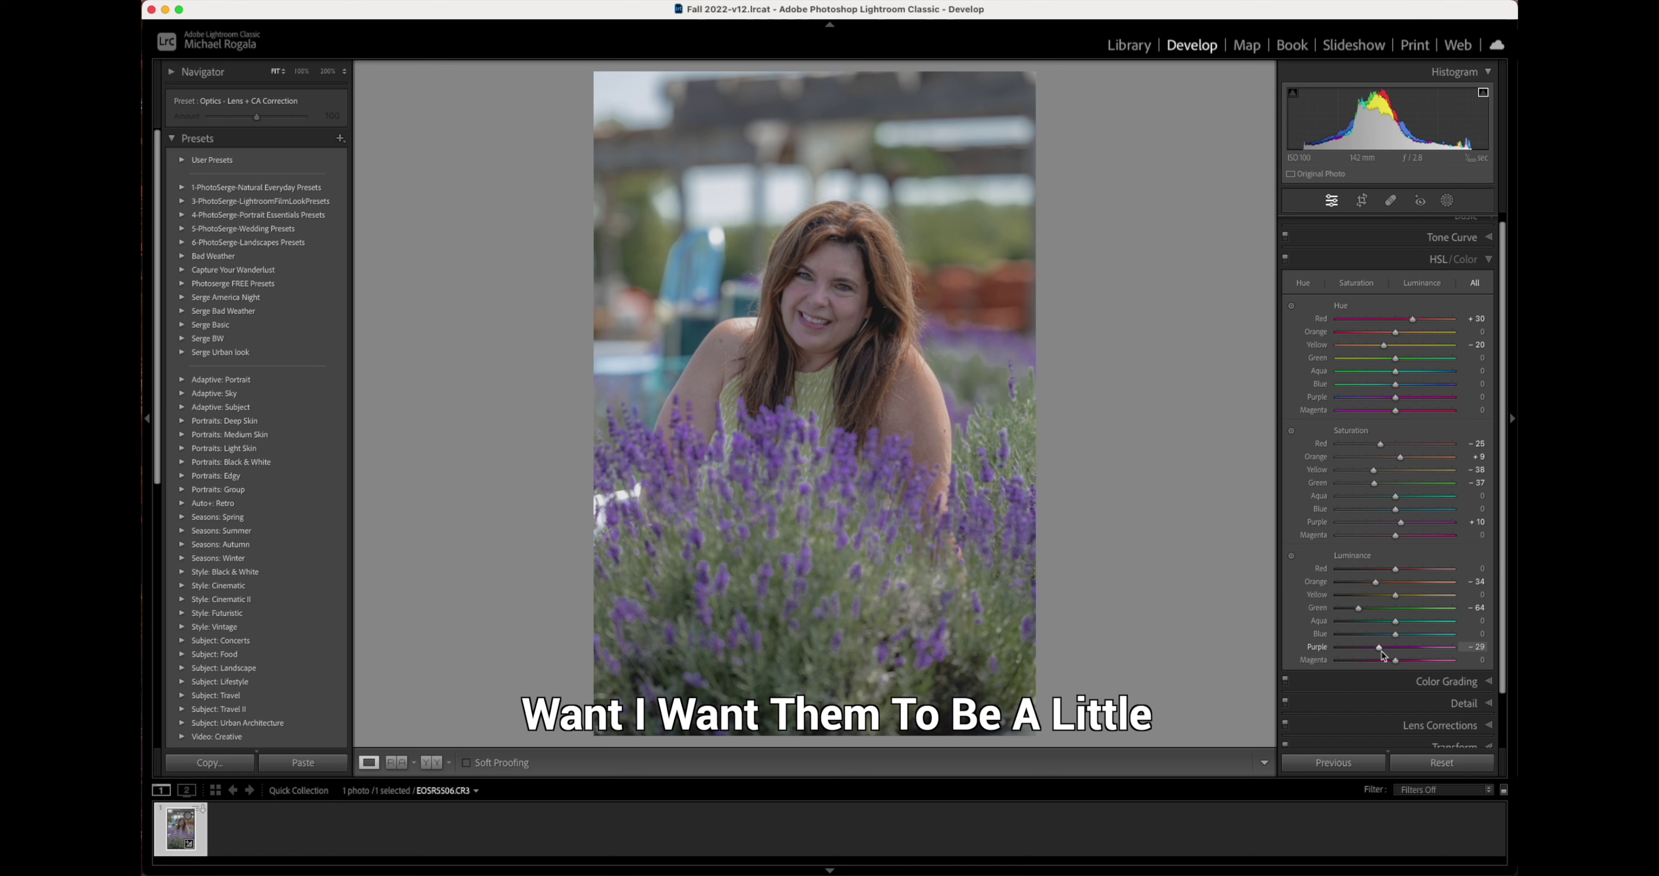
pyautogui.moveTo(1384, 651); pyautogui.dragTo(1387, 652)
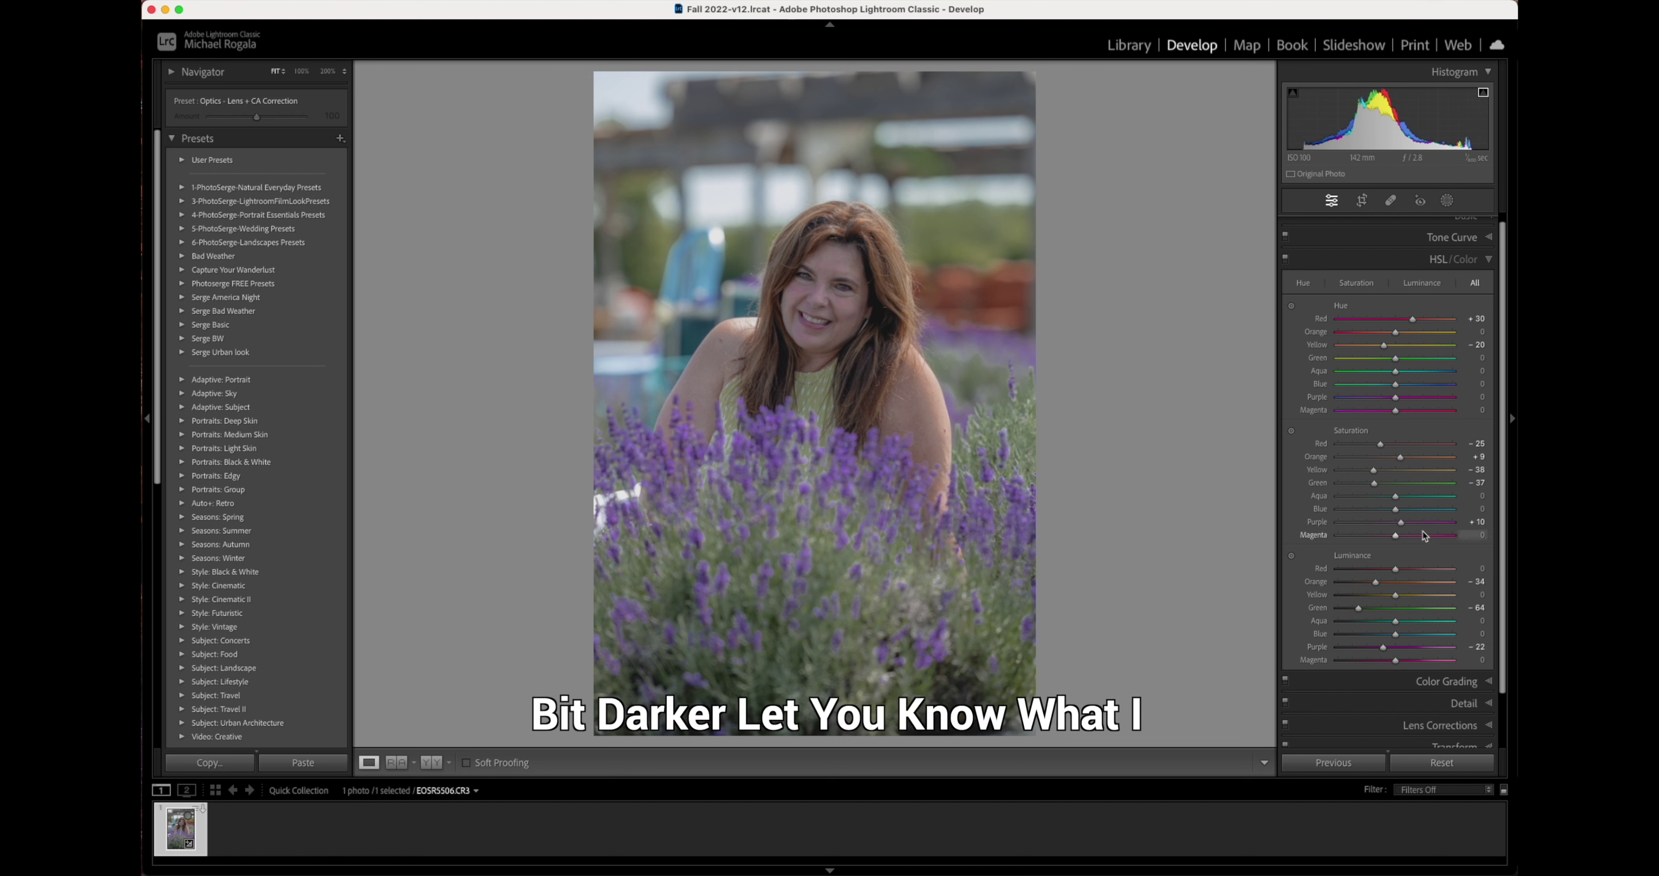
pyautogui.moveTo(1399, 525); pyautogui.dragTo(1325, 560)
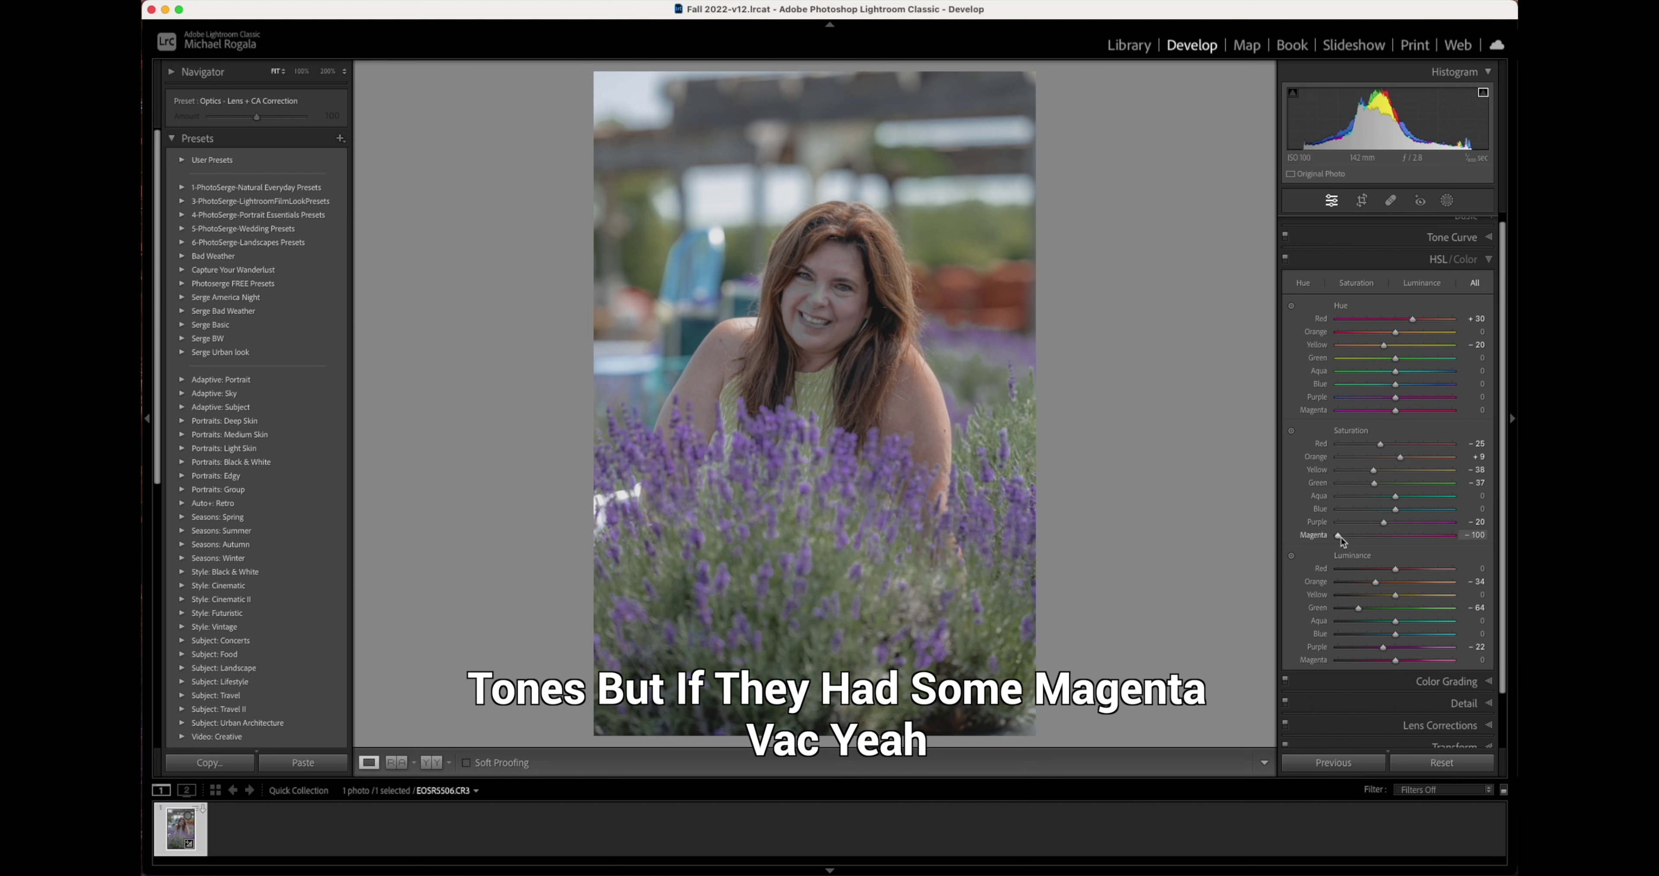
pyautogui.moveTo(1340, 537); pyautogui.dragTo(1392, 550)
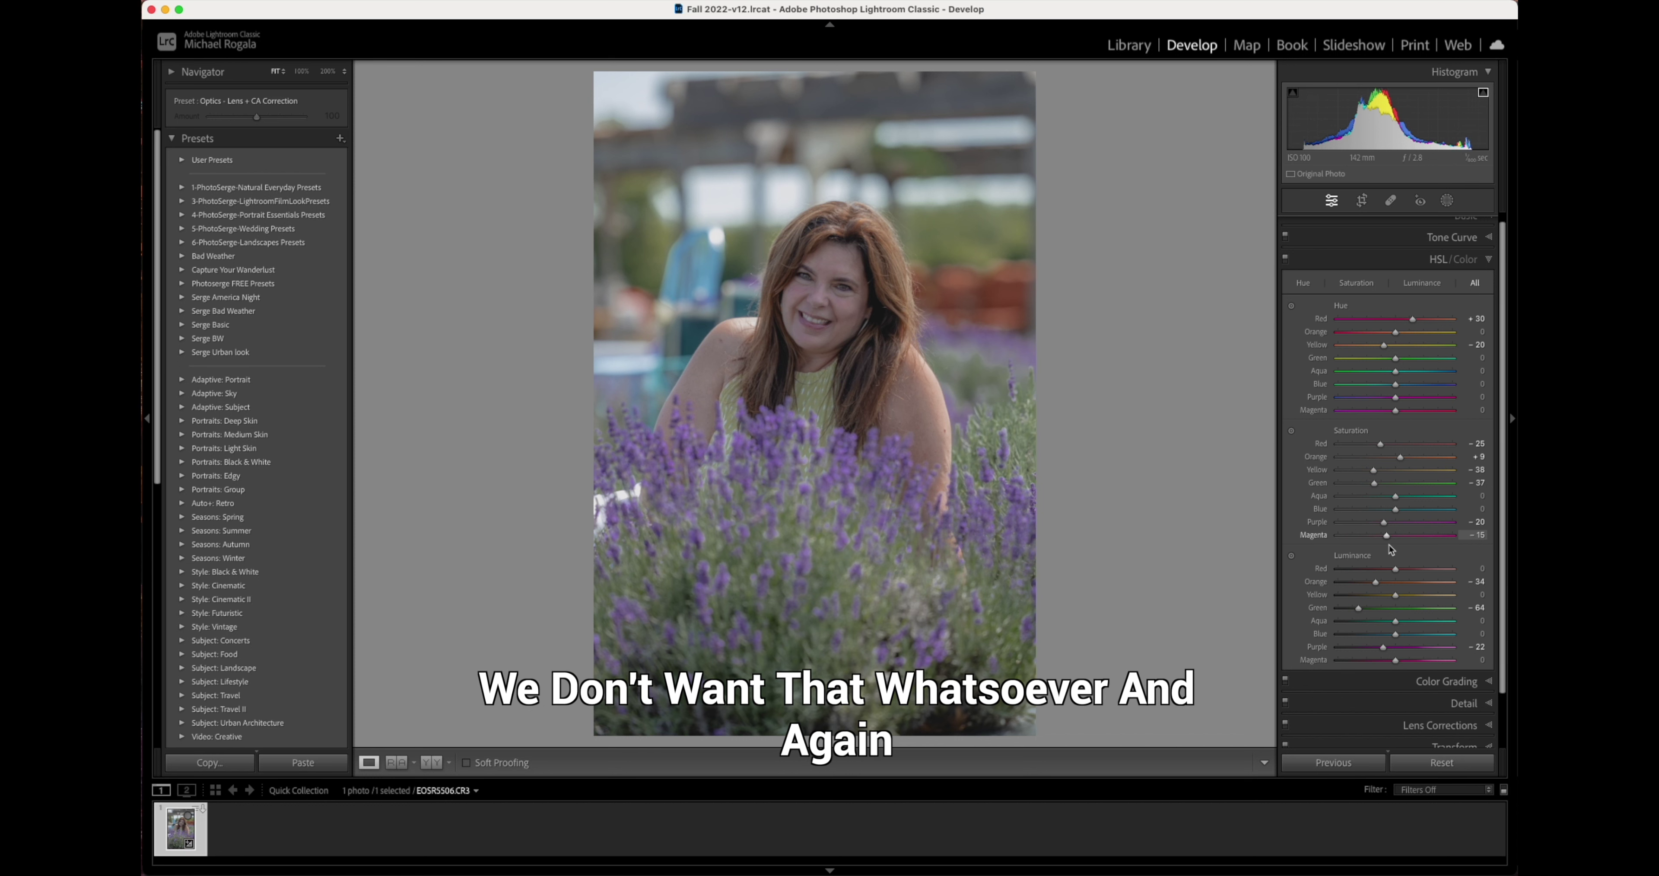
pyautogui.moveTo(1392, 549); pyautogui.dragTo(1390, 549)
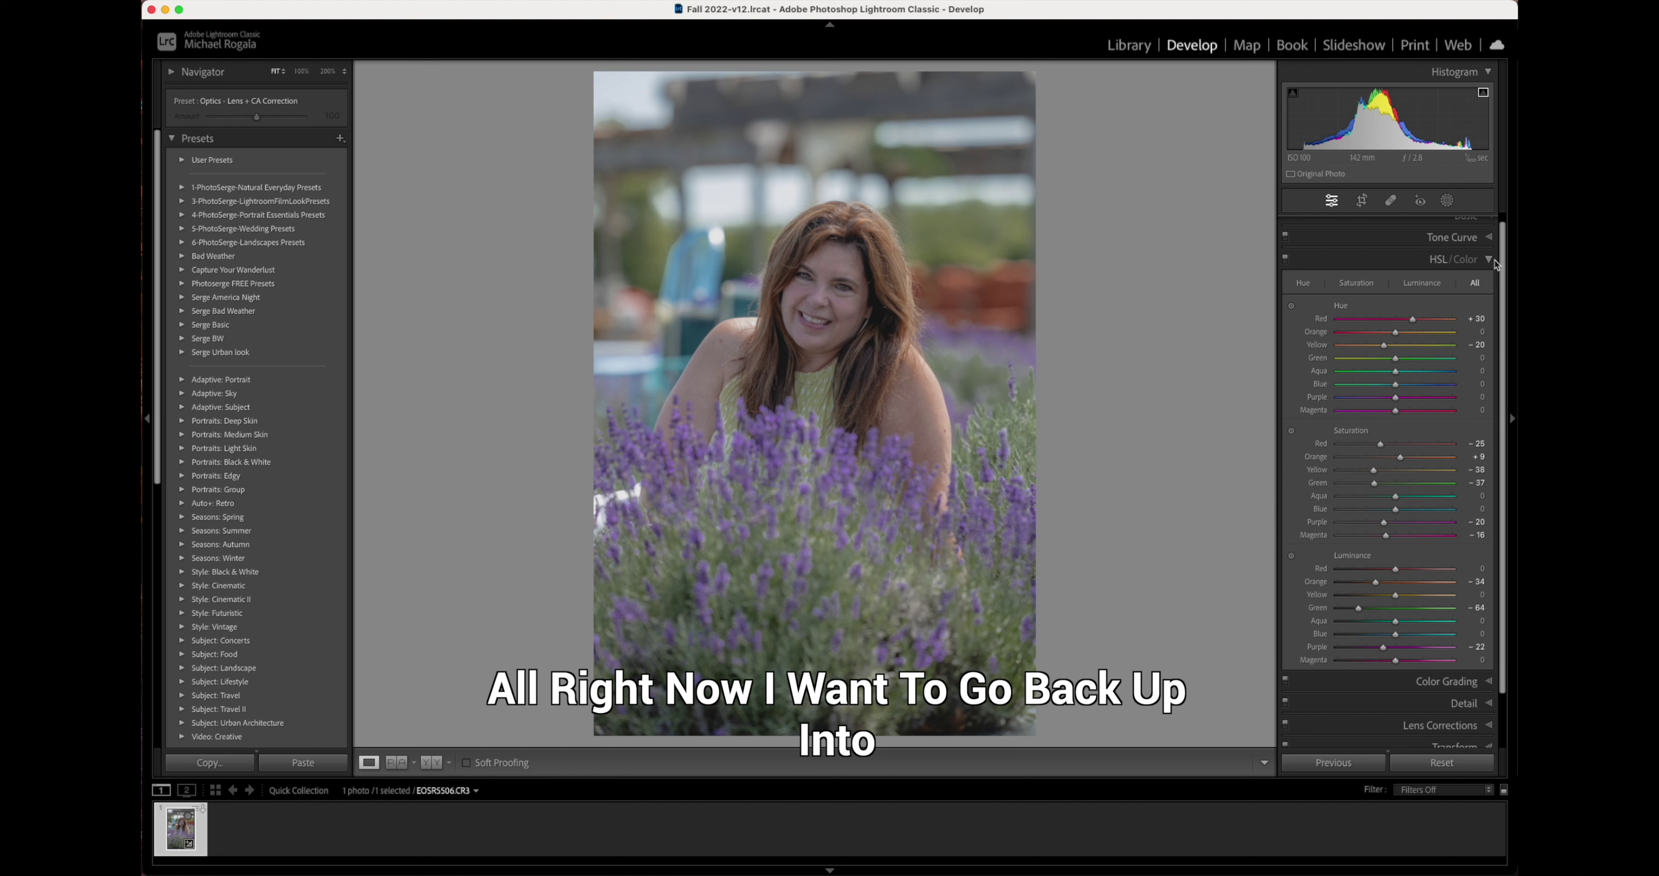
# Step: Warm the white balance in the basic adjustments to a temperature of 5,614 and set the tint to +16
pyautogui.moveTo(1502, 239); pyautogui.dragTo(1502, 230)
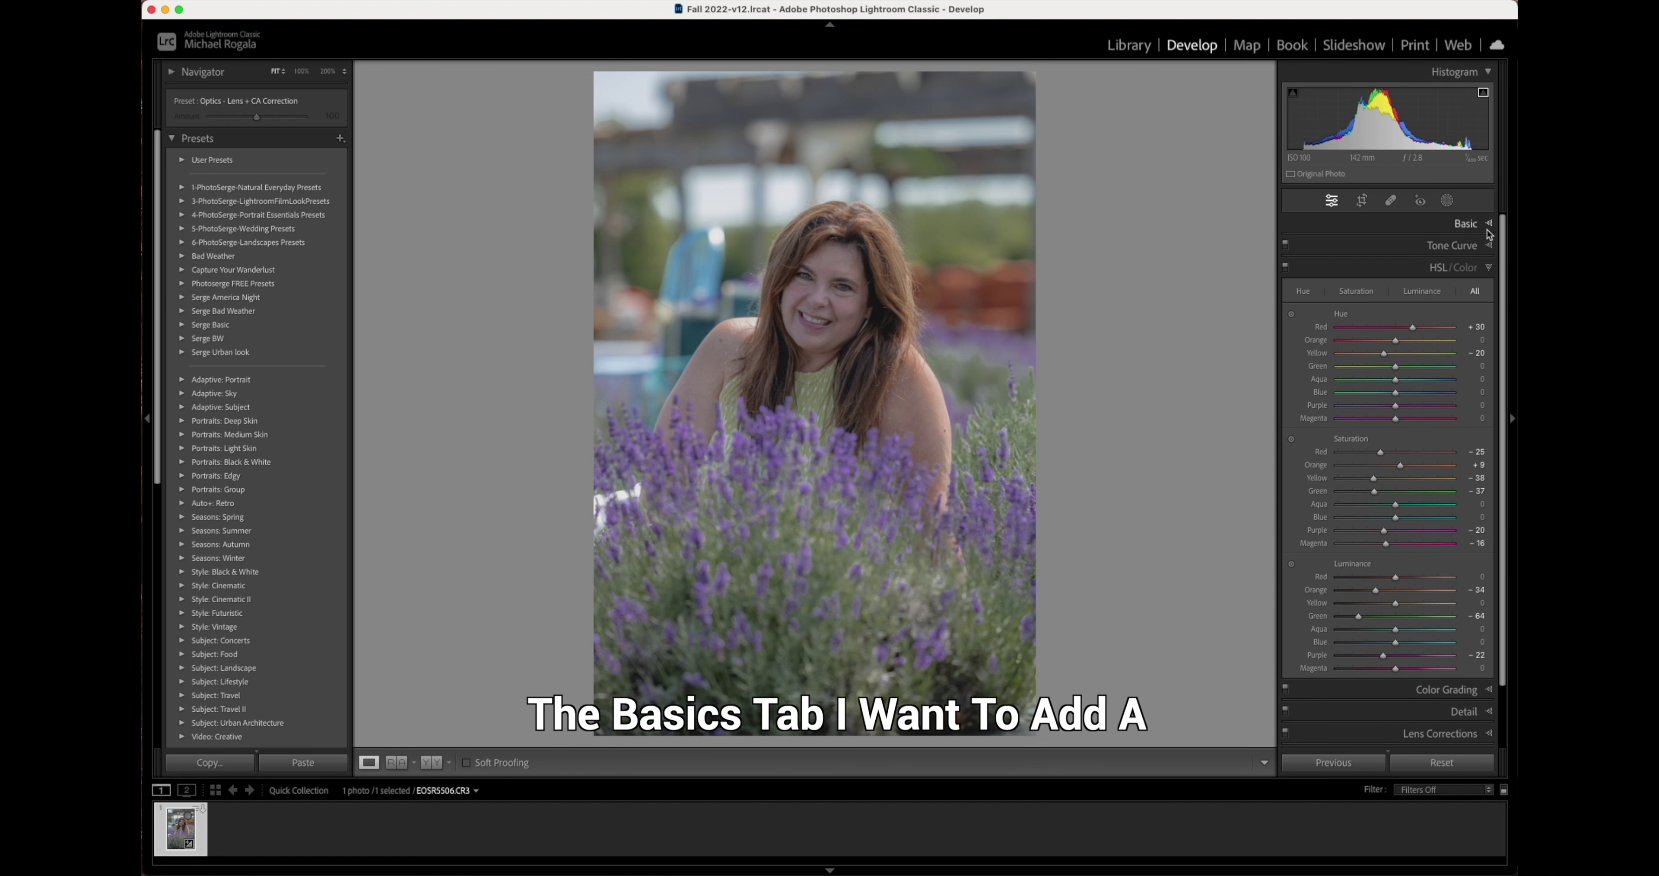
pyautogui.click(1487, 224)
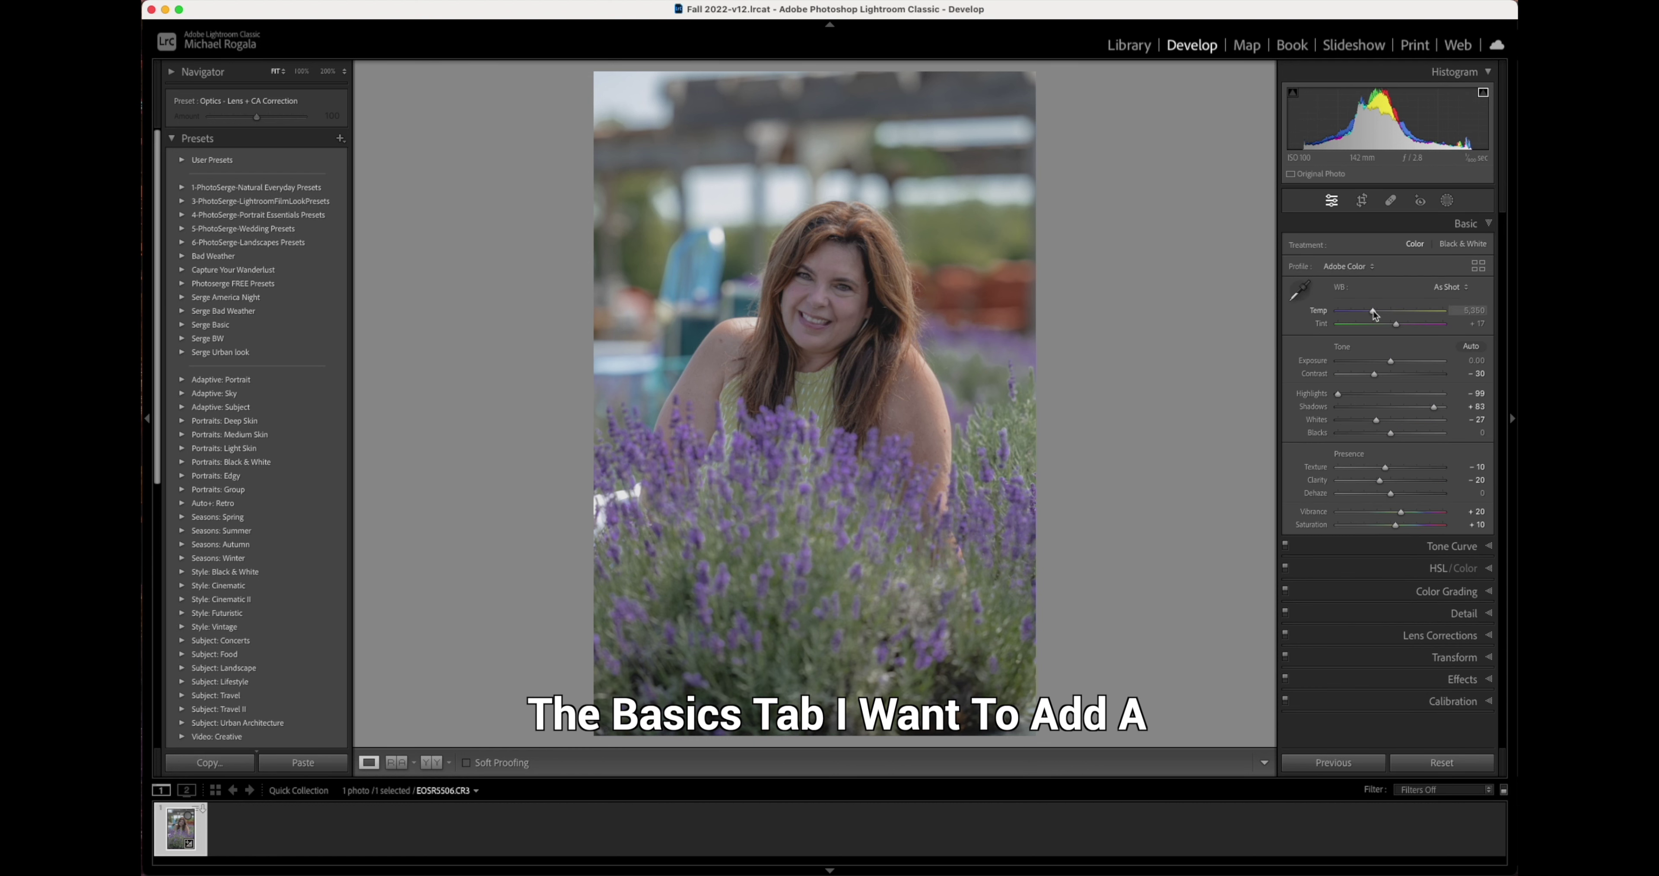
pyautogui.moveTo(1373, 312); pyautogui.dragTo(1377, 313)
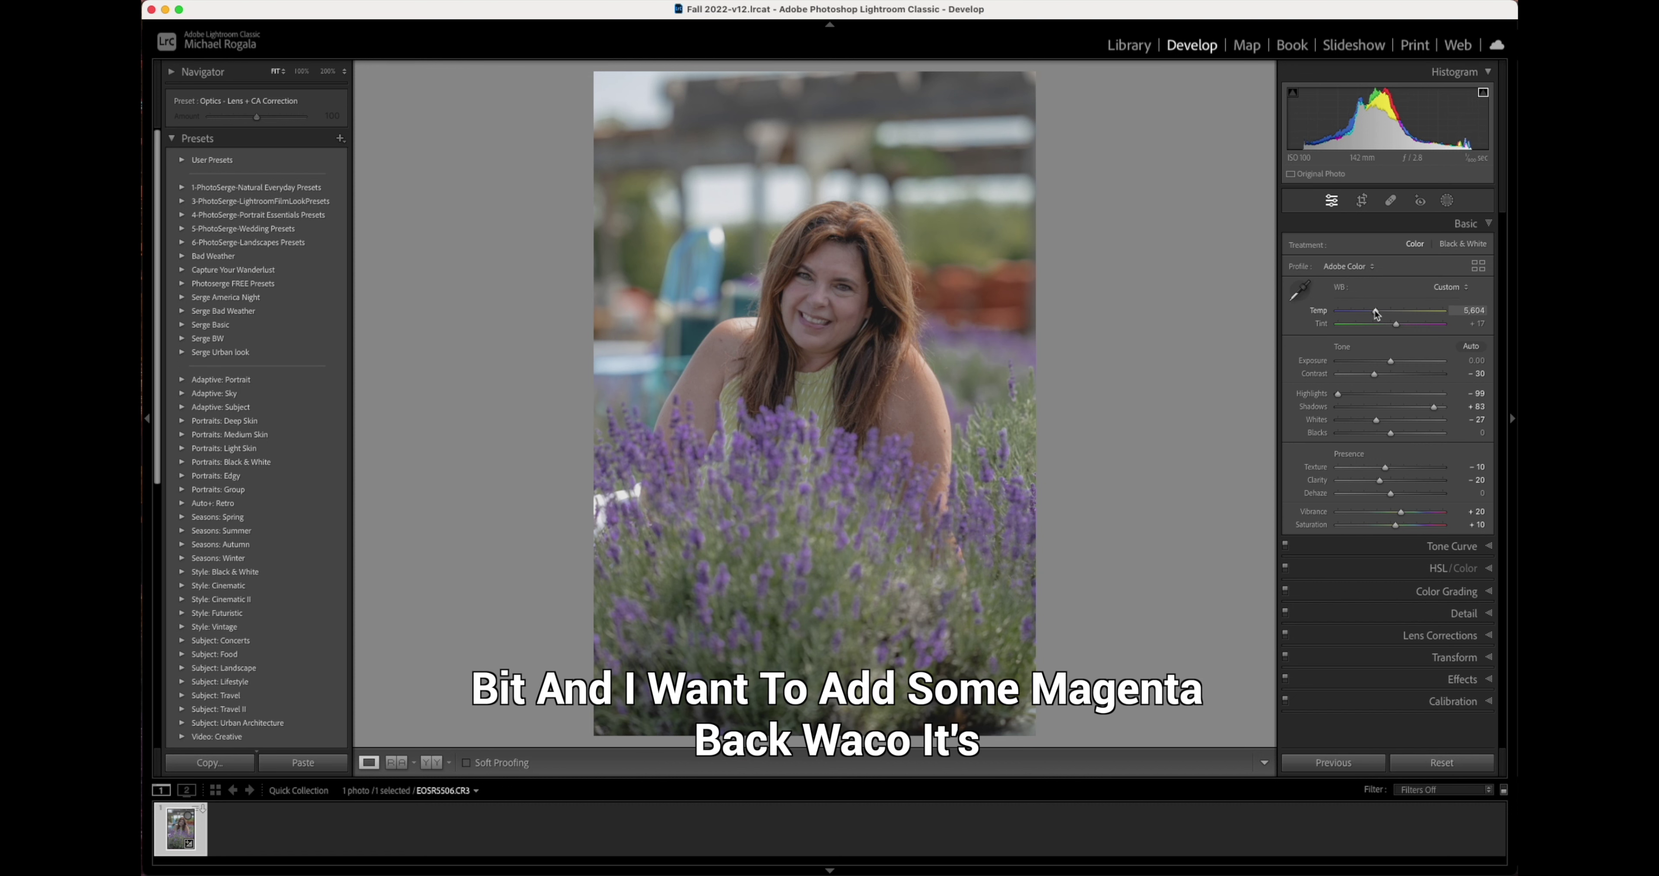
pyautogui.moveTo(1398, 324); pyautogui.dragTo(1401, 328)
pyautogui.moveTo(1401, 328); pyautogui.dragTo(1400, 328)
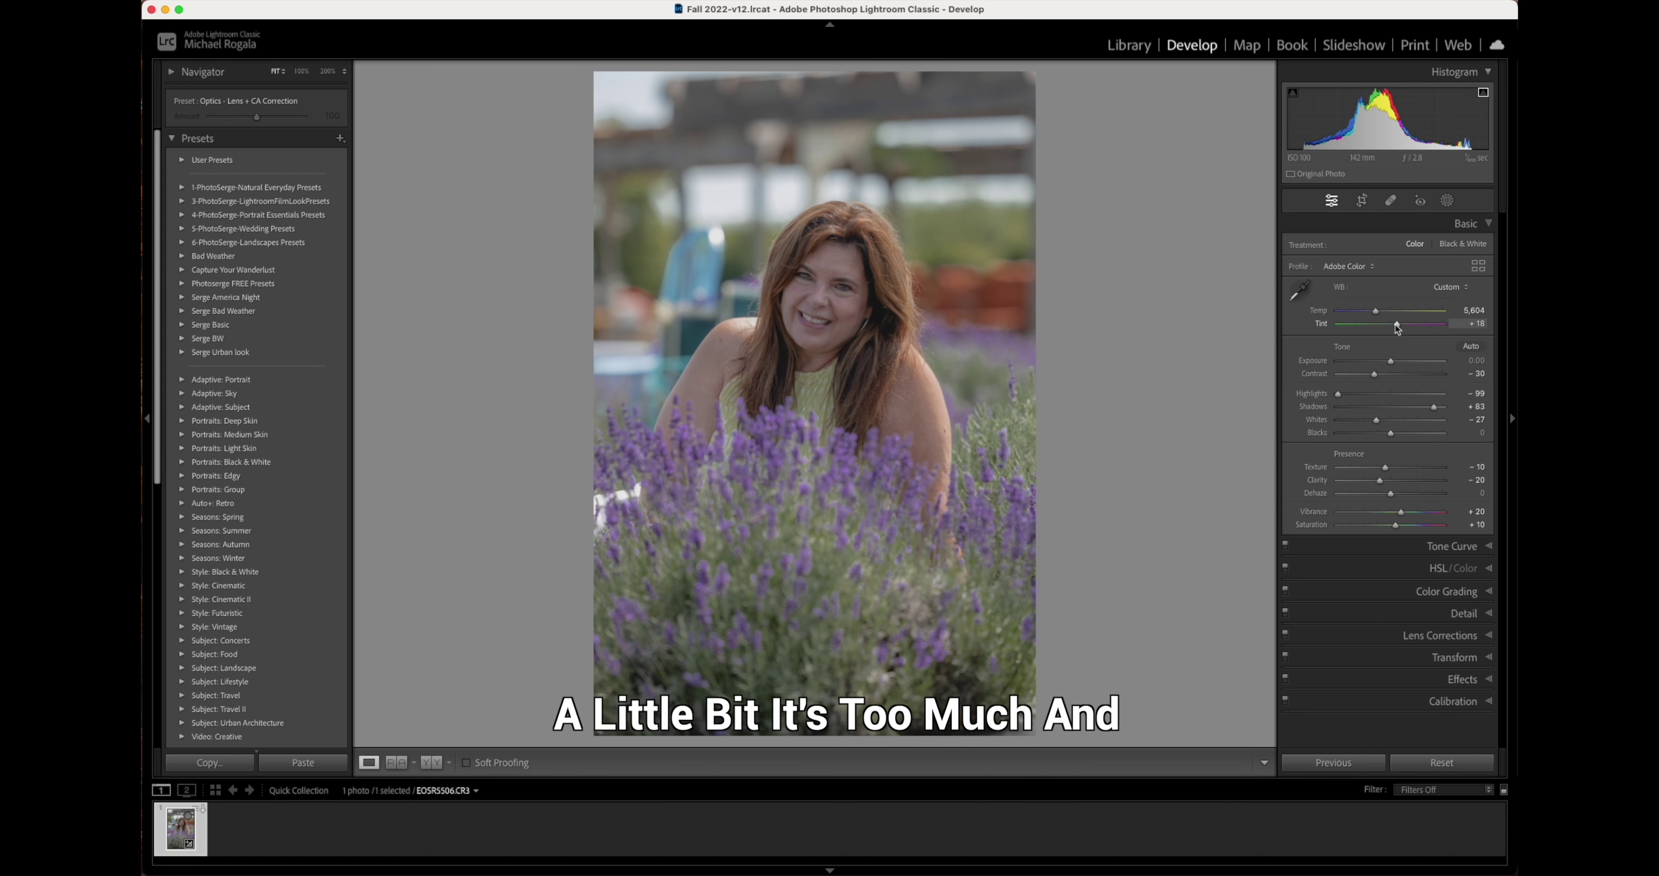
pyautogui.moveTo(1397, 327); pyautogui.dragTo(1395, 330)
pyautogui.moveTo(1396, 329); pyautogui.dragTo(1398, 329)
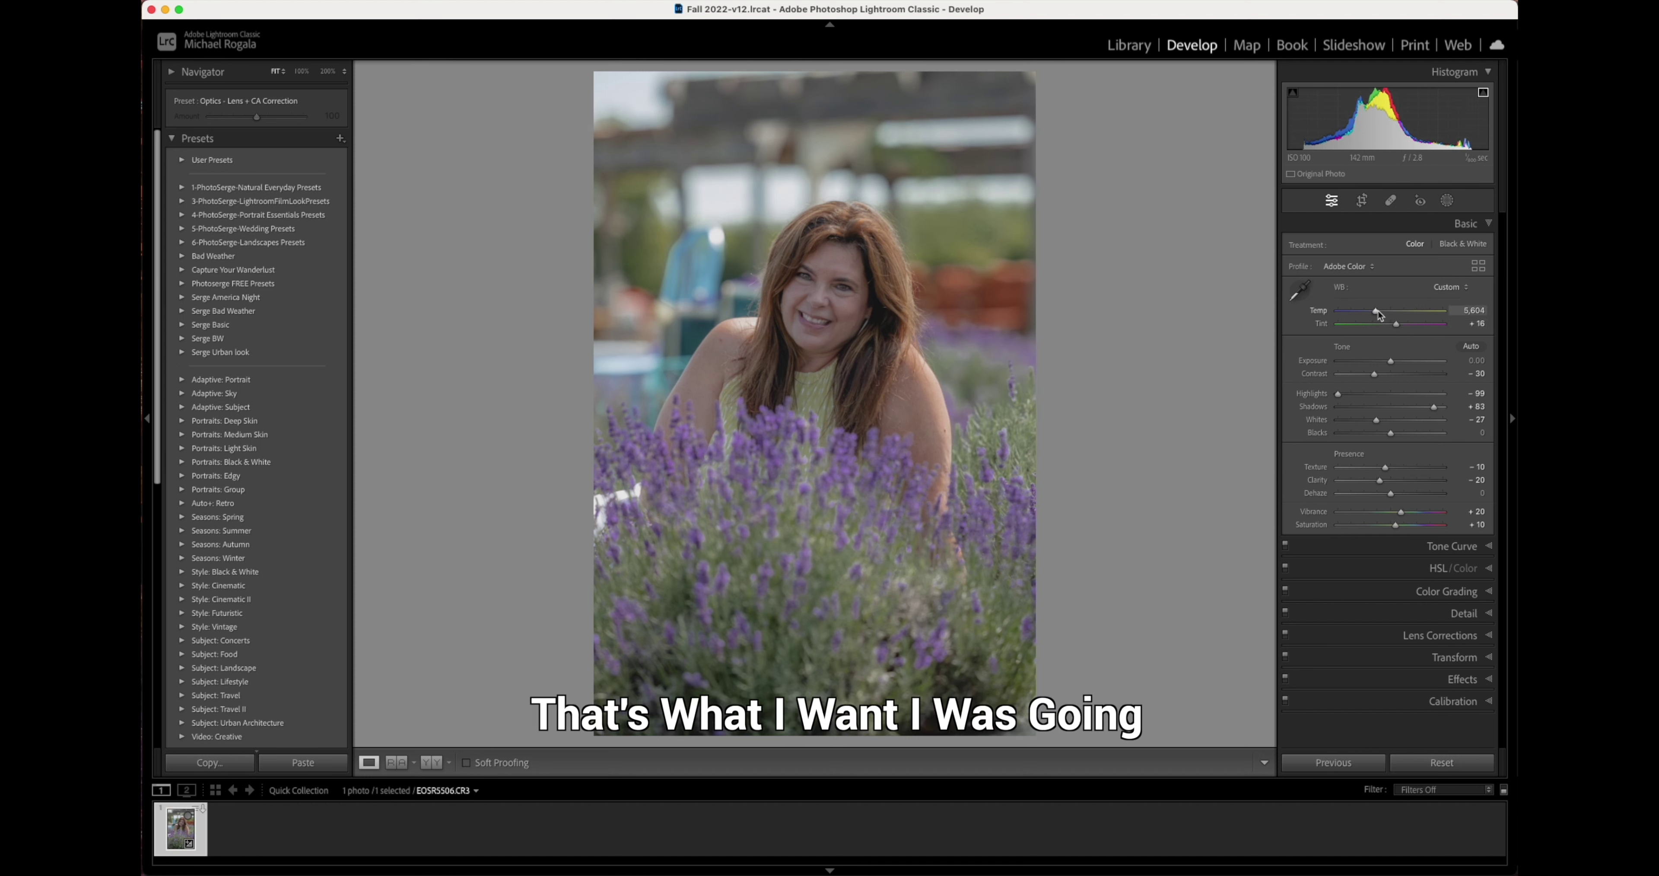
pyautogui.moveTo(1378, 313); pyautogui.dragTo(1378, 311)
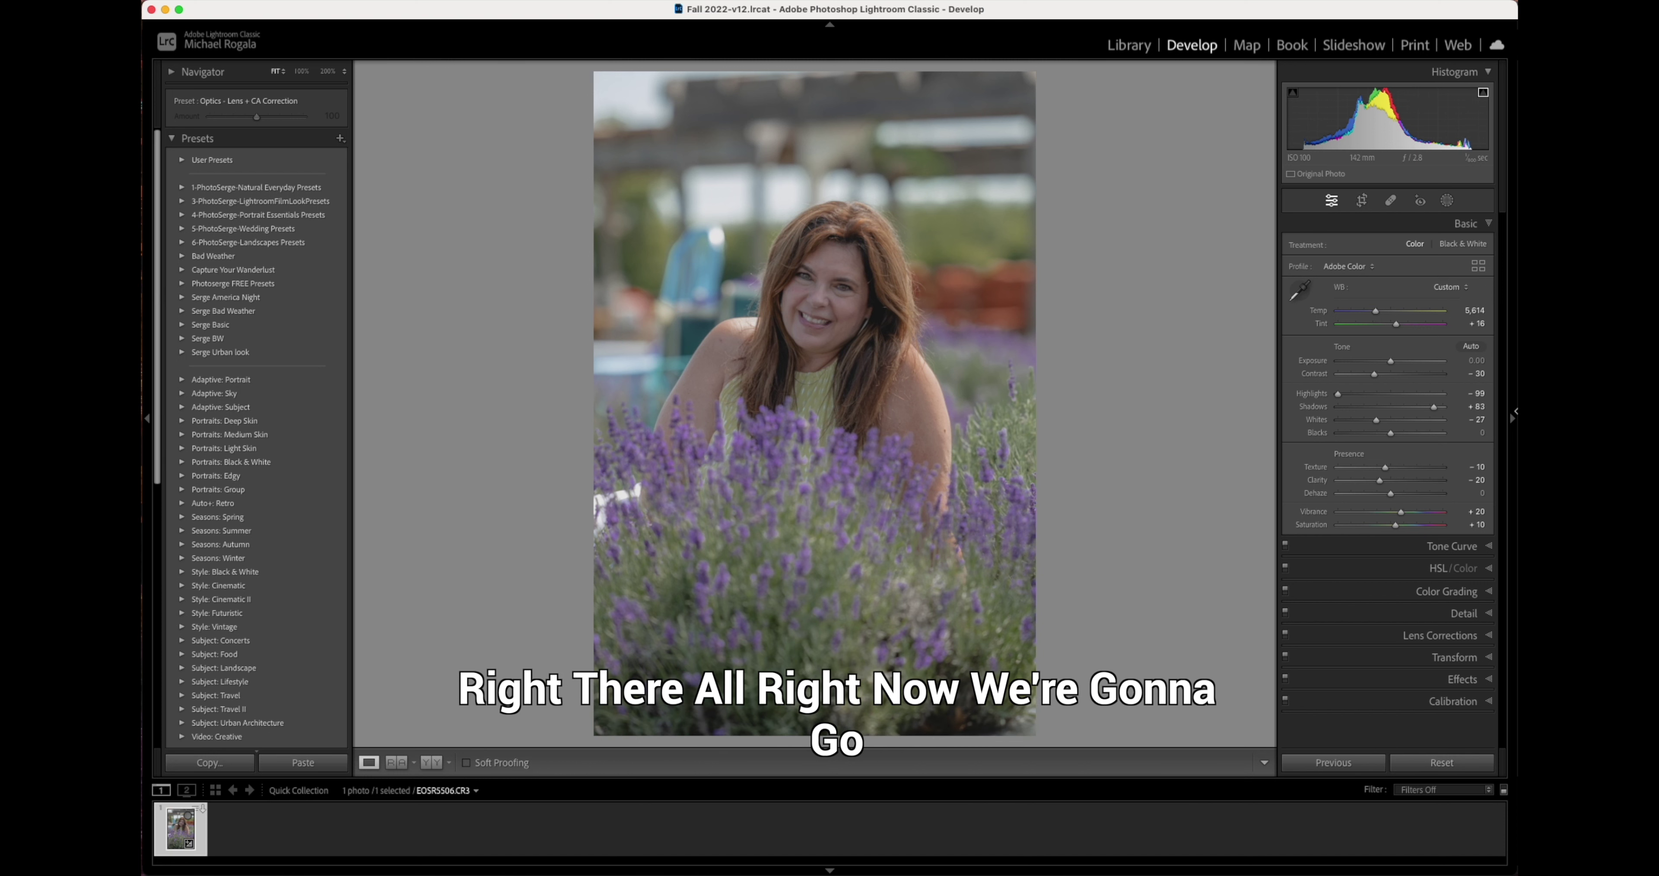
# Step: Grade the shadows toward a subtle blue with hue 204 and saturation 7 in Color Grading
pyautogui.click(1488, 591)
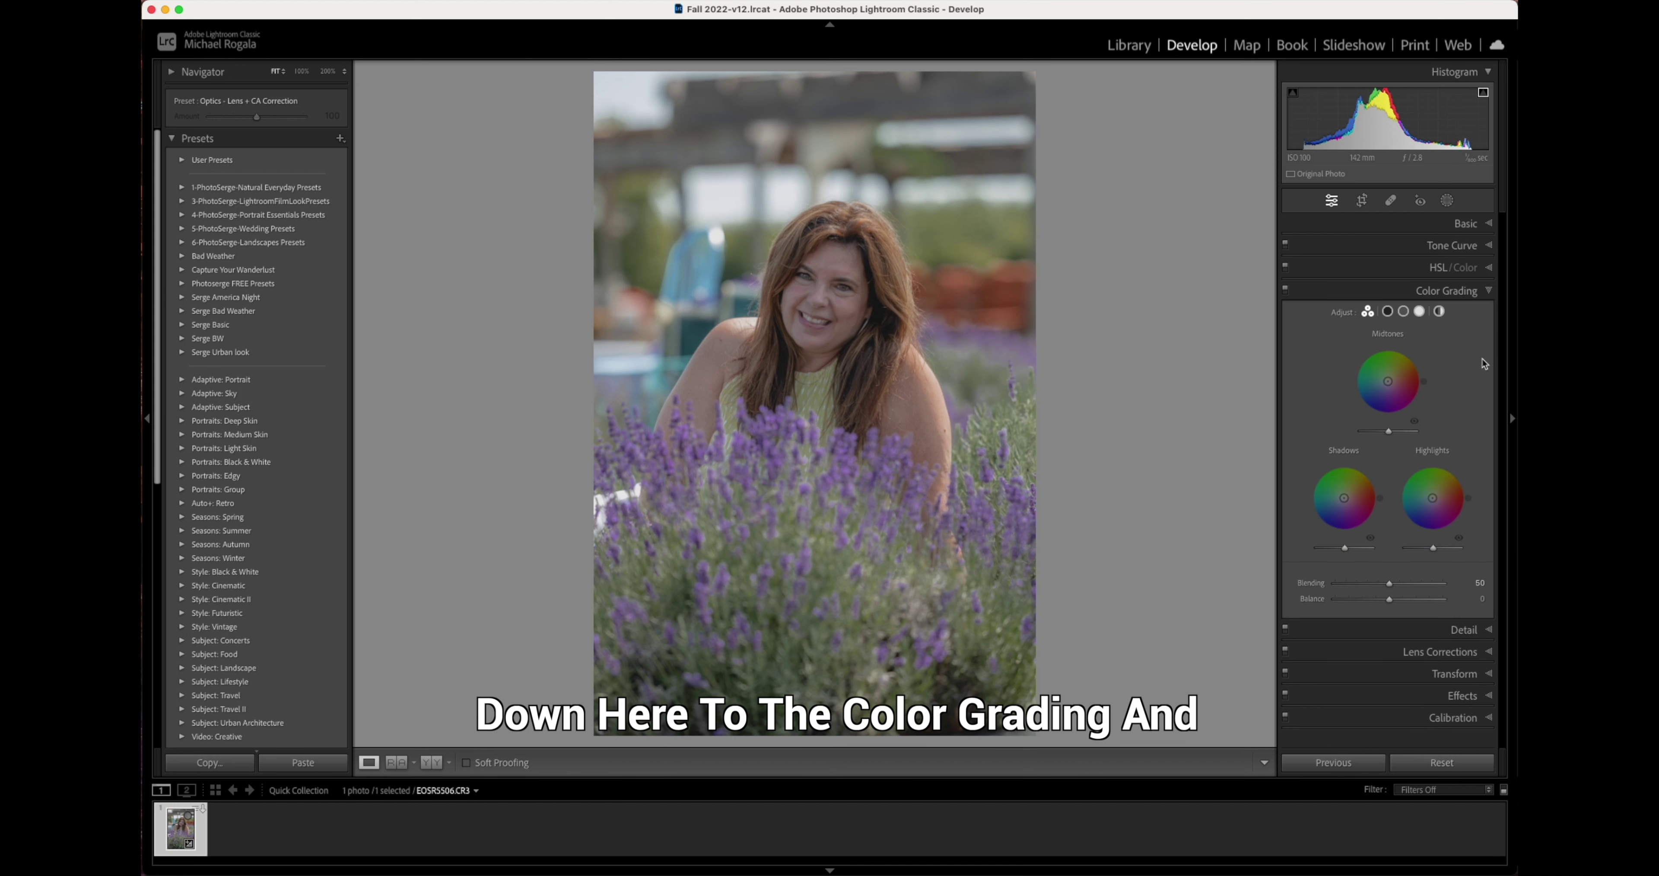
pyautogui.click(1388, 312)
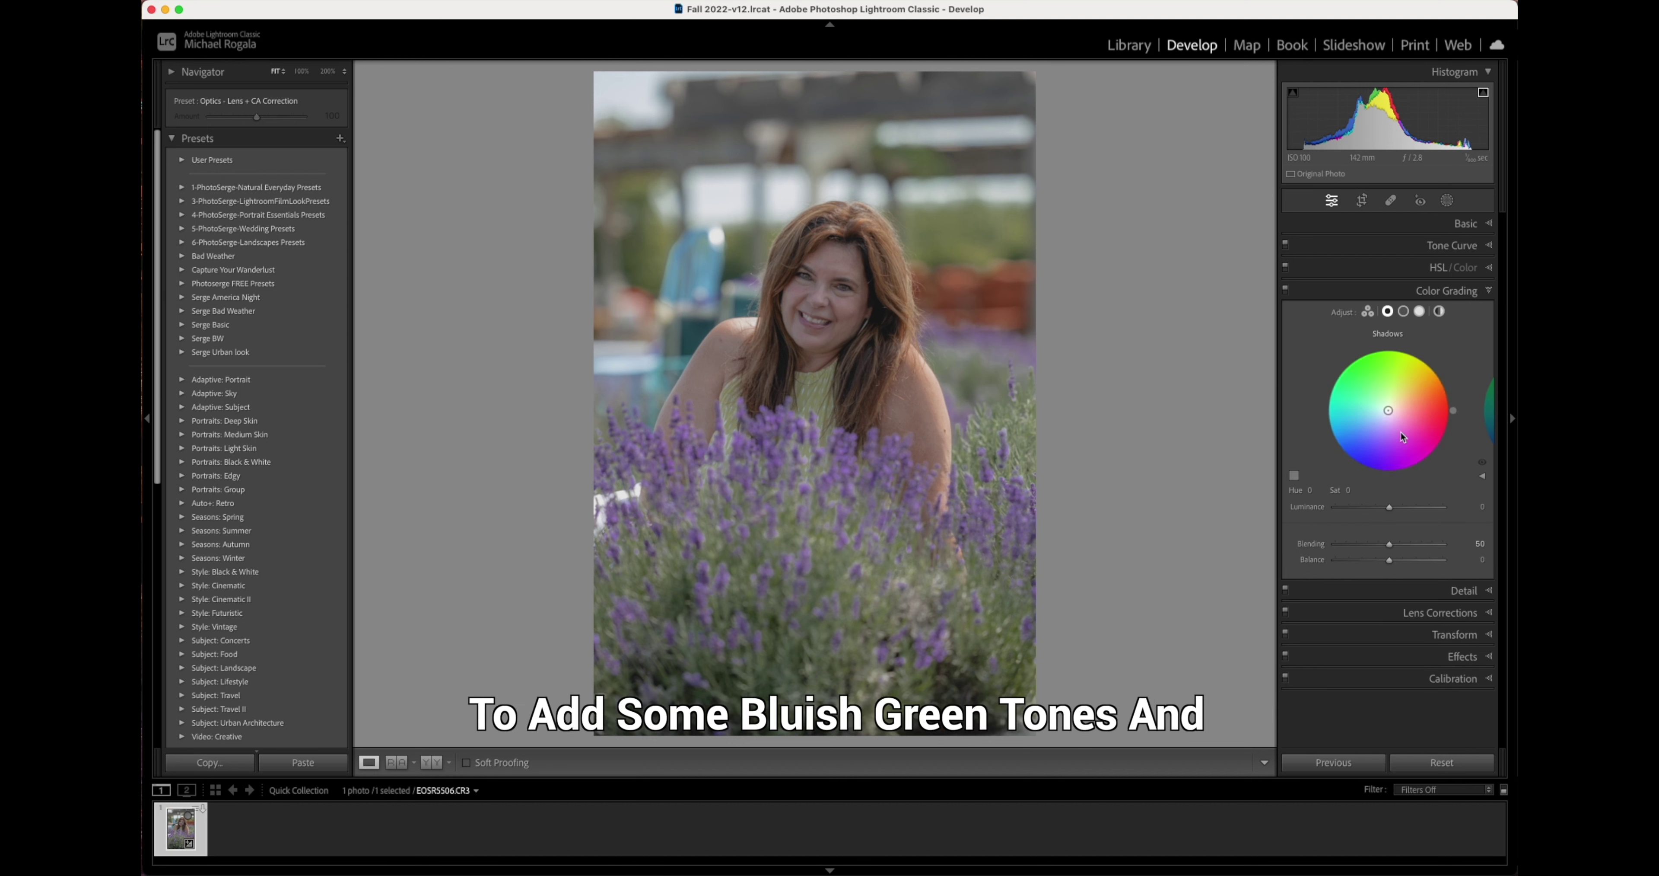
pyautogui.moveTo(1389, 413); pyautogui.dragTo(1381, 413)
pyautogui.moveTo(1381, 413); pyautogui.dragTo(1384, 412)
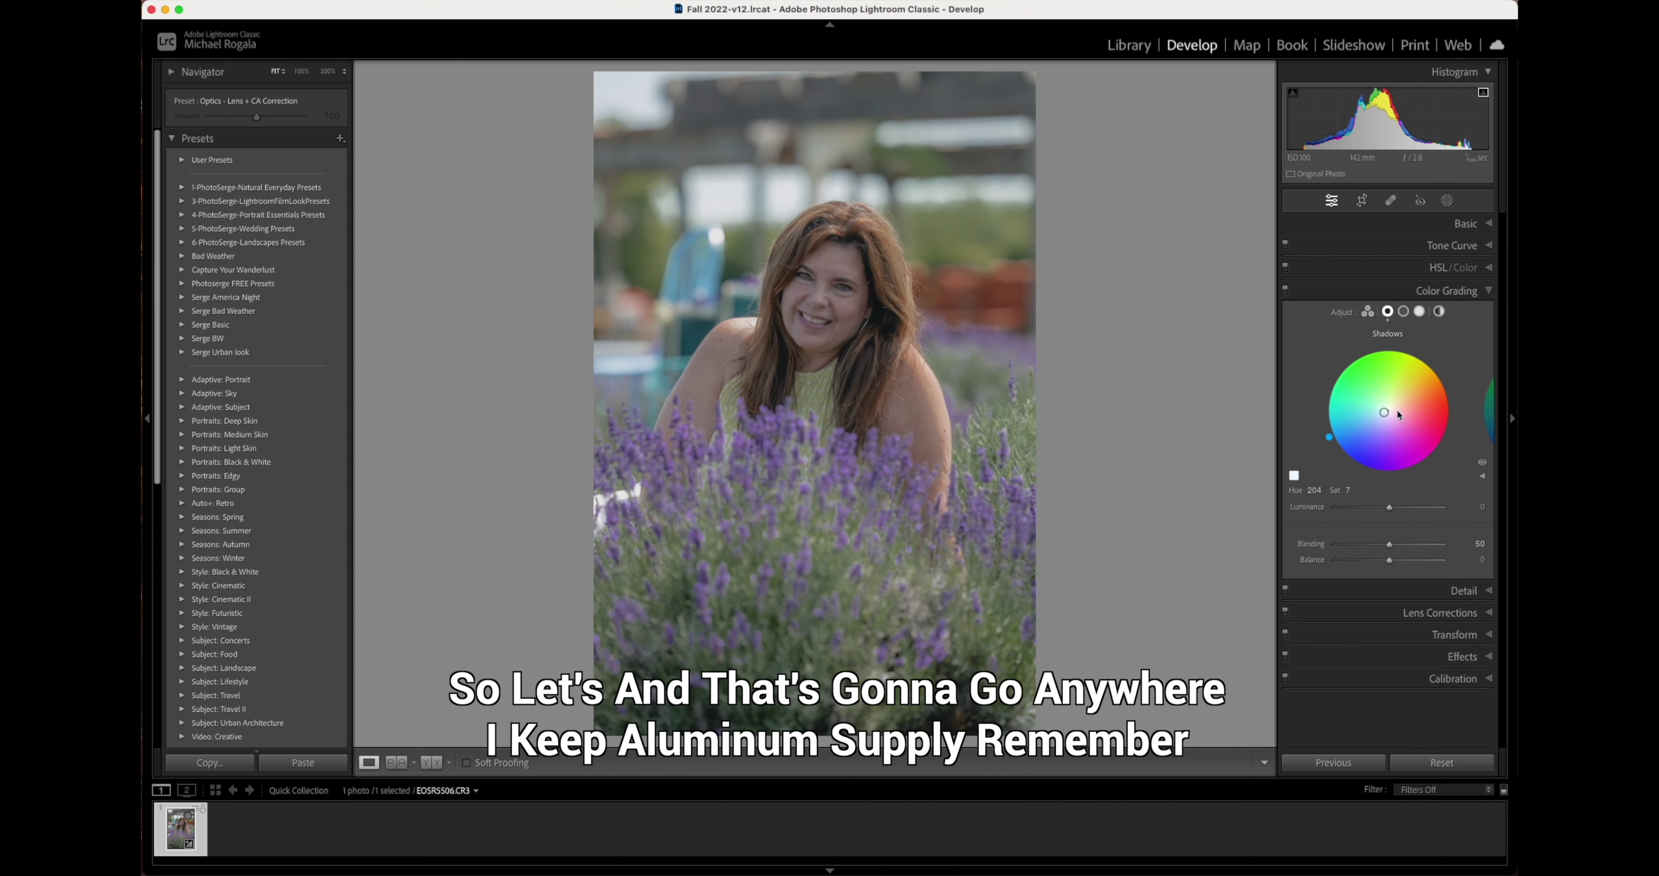
# Step: Set the shadows' luminance to +15, with the color grading blending at 38 and balance at +27
pyautogui.moveTo(1389, 506); pyautogui.dragTo(1376, 545)
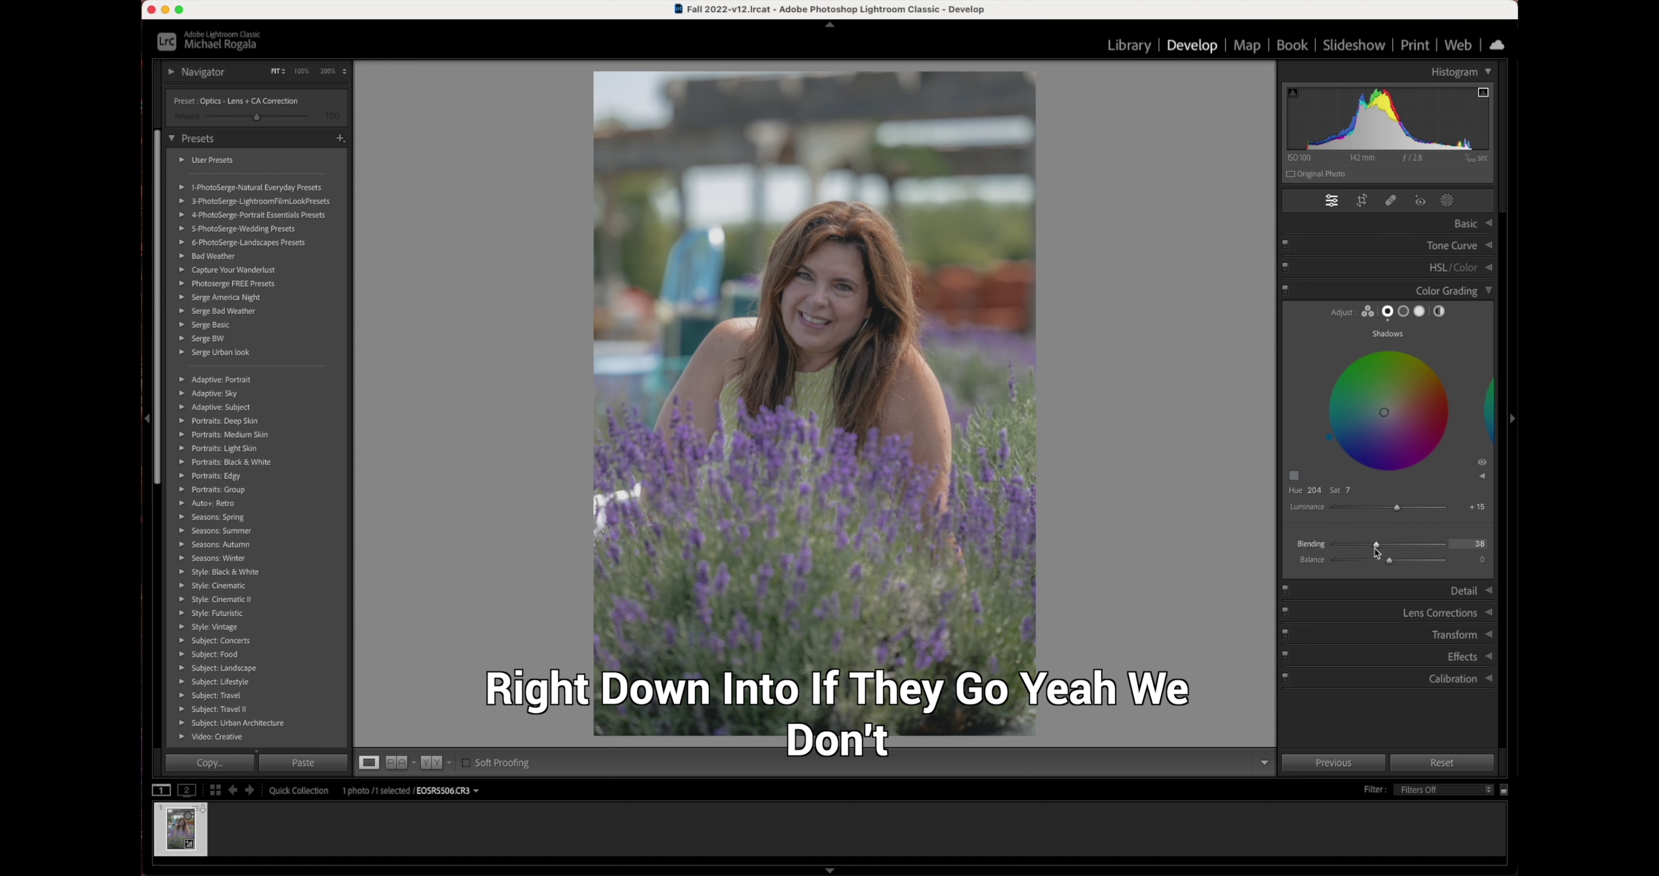
pyautogui.click(1393, 564)
pyautogui.moveTo(1390, 560); pyautogui.dragTo(1405, 561)
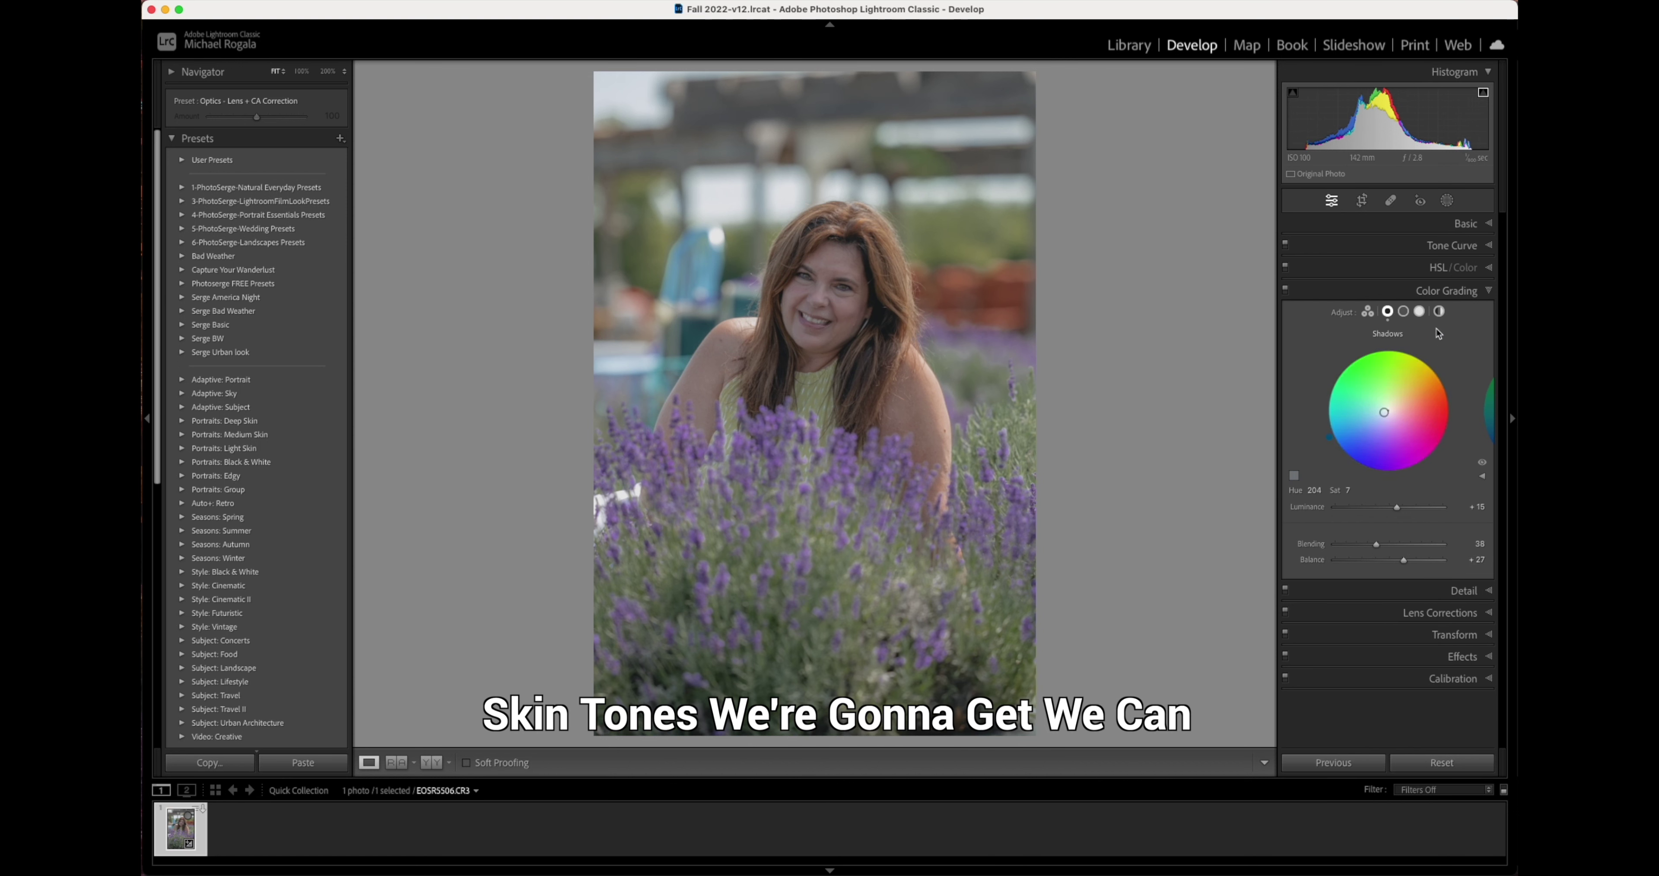
# Step: Grade the highlights toward magenta with hue 299, saturation 7 and luminance +34, and raise the grading balance to about +38
pyautogui.click(1420, 311)
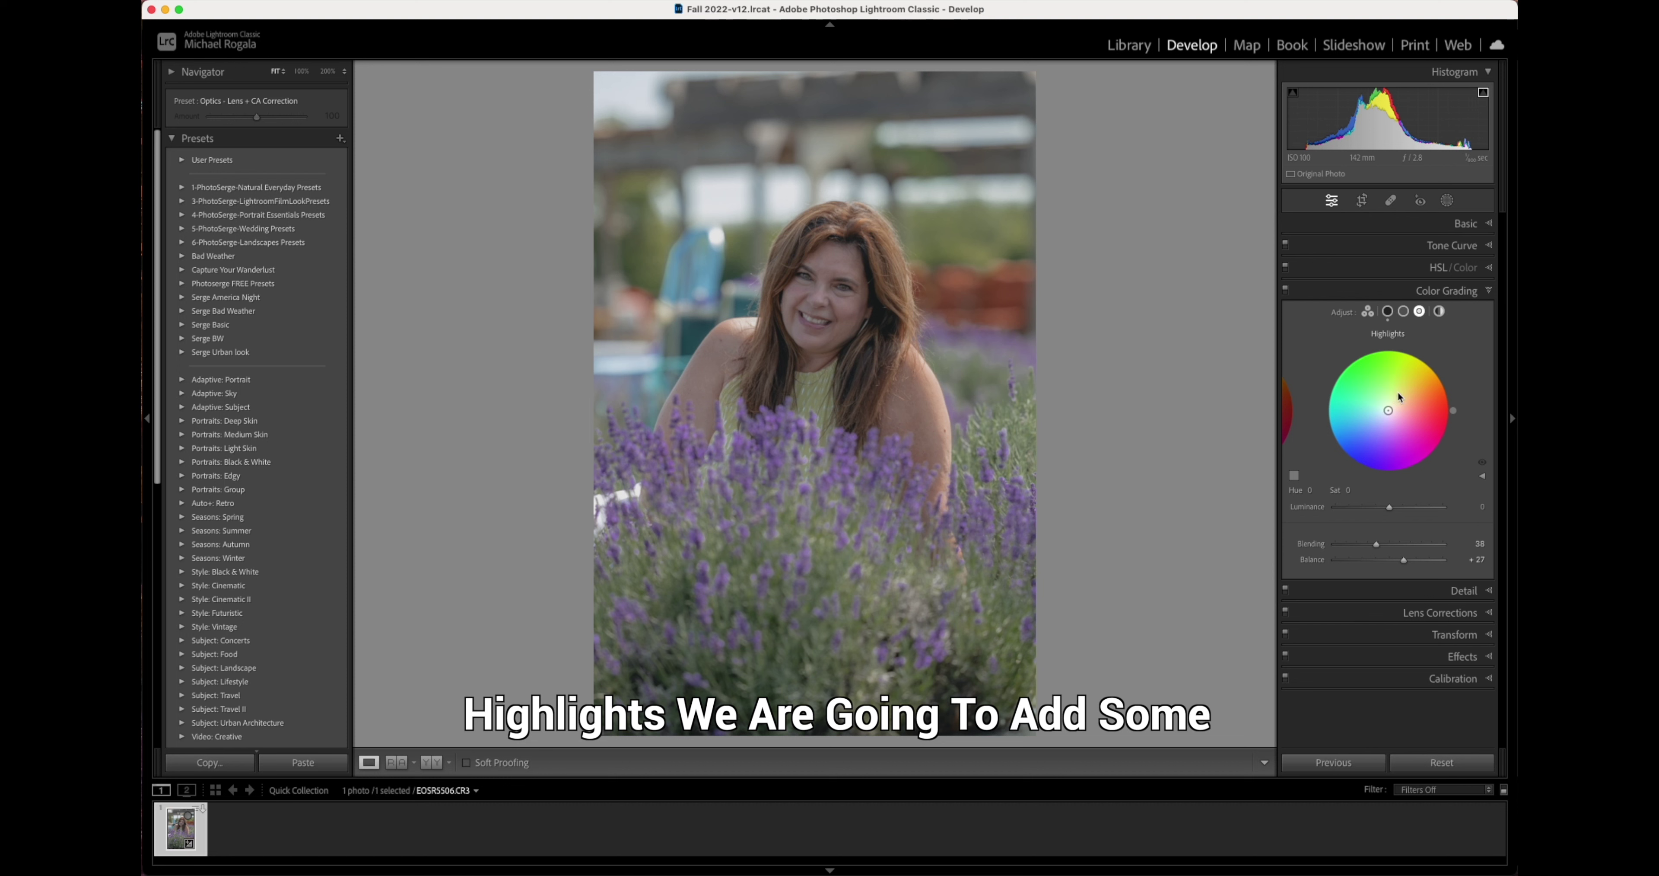
pyautogui.moveTo(1388, 410); pyautogui.dragTo(1388, 411)
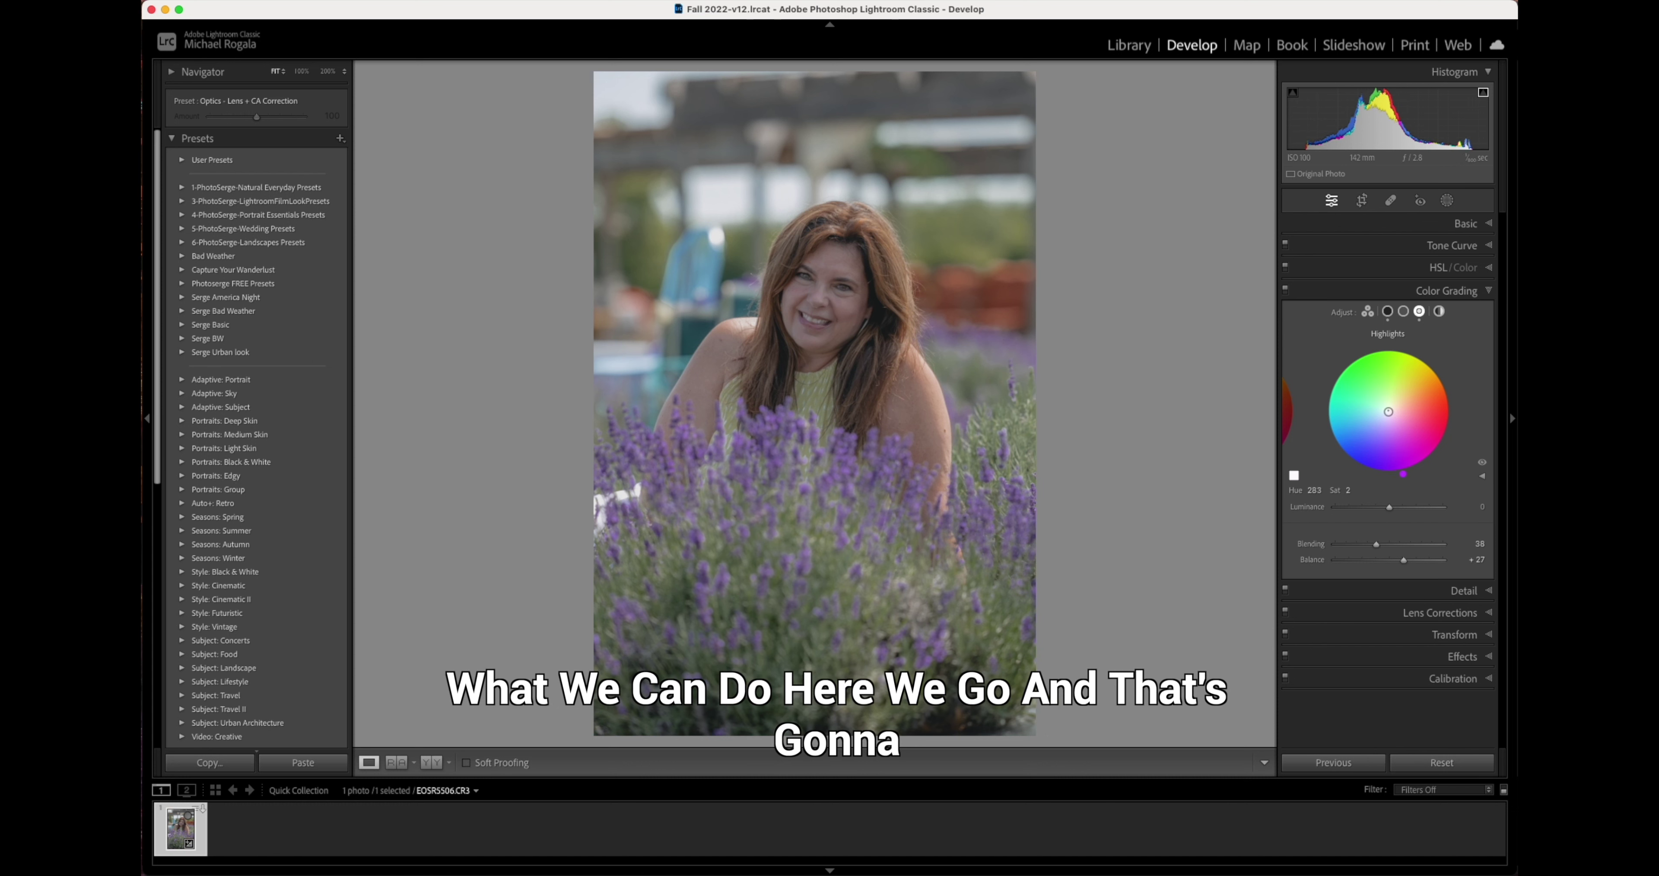
pyautogui.moveTo(1389, 411); pyautogui.dragTo(1390, 411)
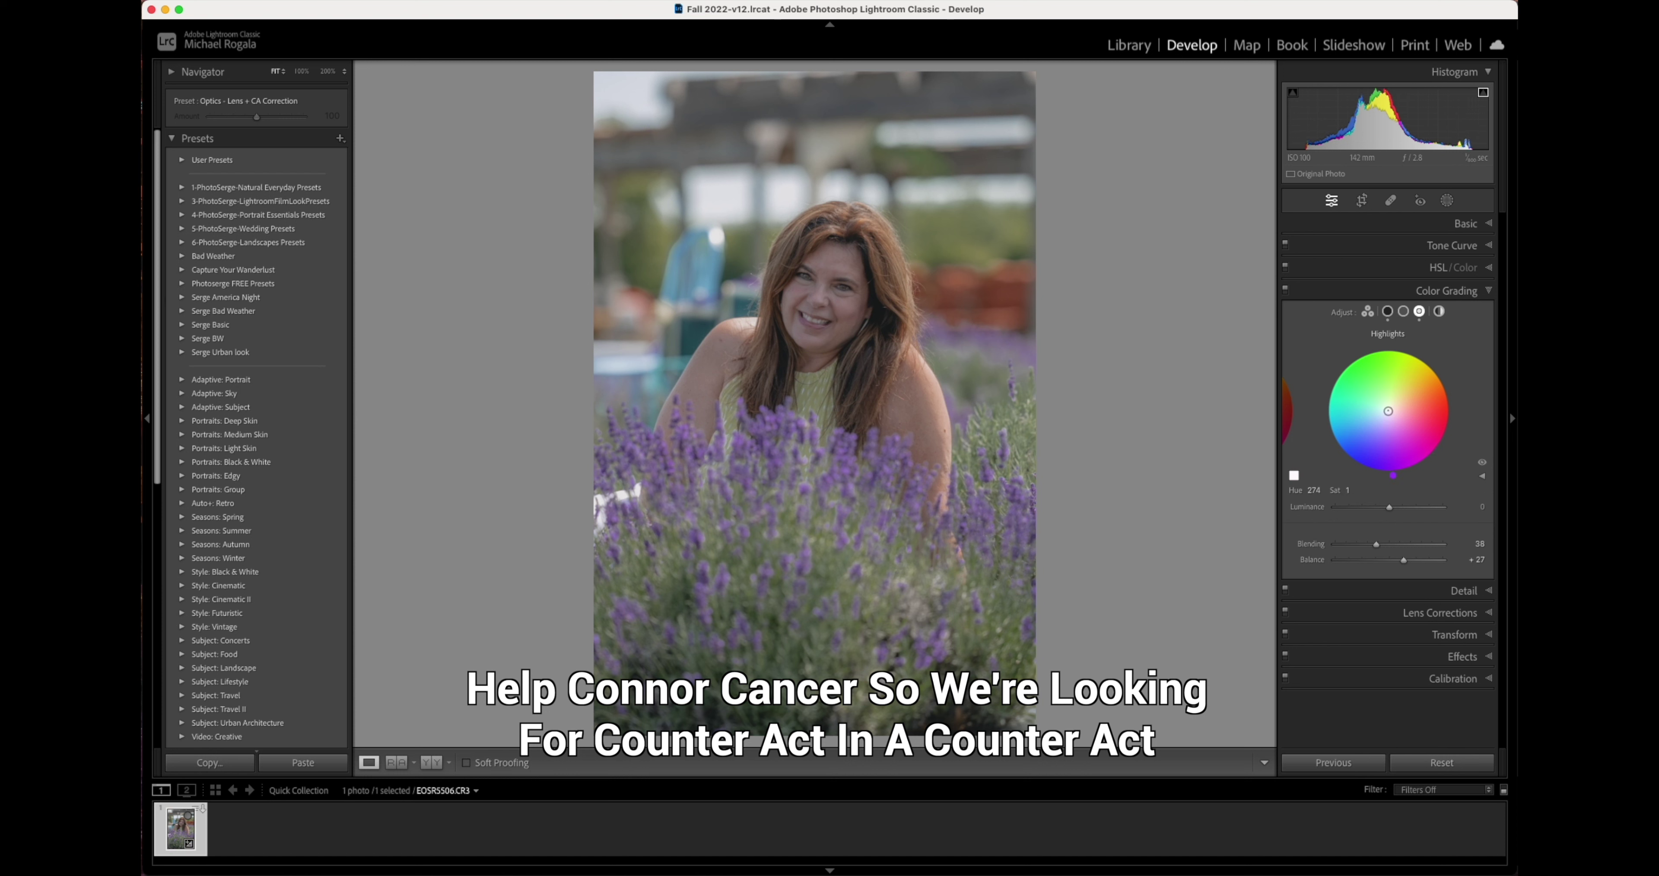
pyautogui.moveTo(1388, 412)
pyautogui.mouseDown()
pyautogui.moveTo(1451, 396)
pyautogui.moveTo(1454, 414)
pyautogui.mouseUp()
pyautogui.moveTo(1389, 411); pyautogui.dragTo(1392, 416)
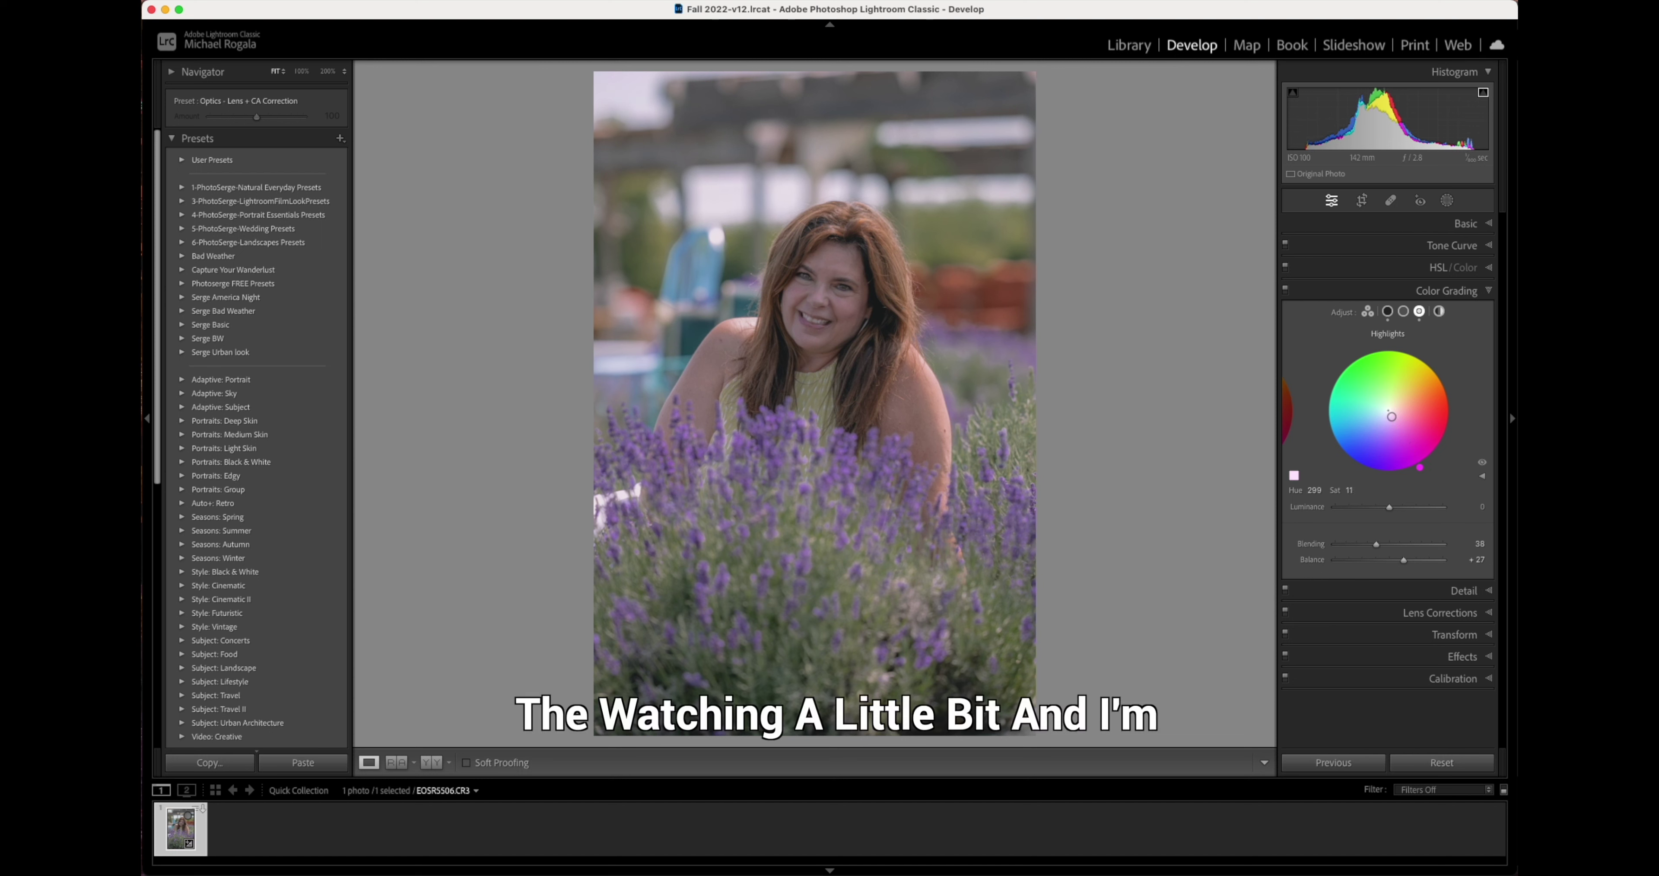
pyautogui.moveTo(1392, 417); pyautogui.dragTo(1390, 414)
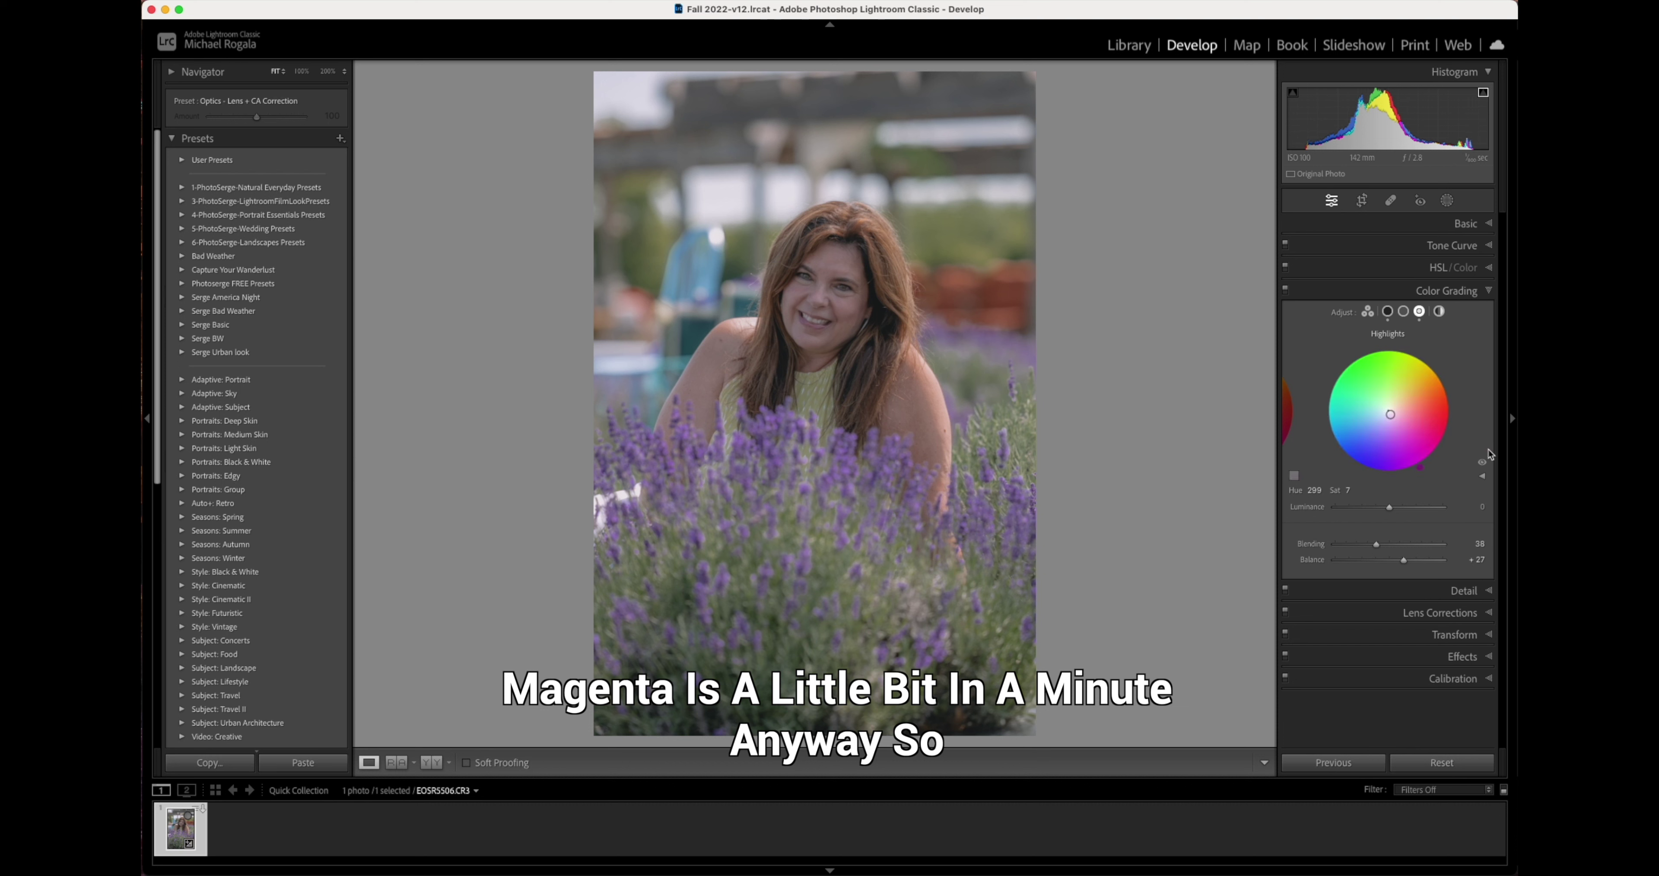
pyautogui.moveTo(1390, 508); pyautogui.dragTo(1411, 507)
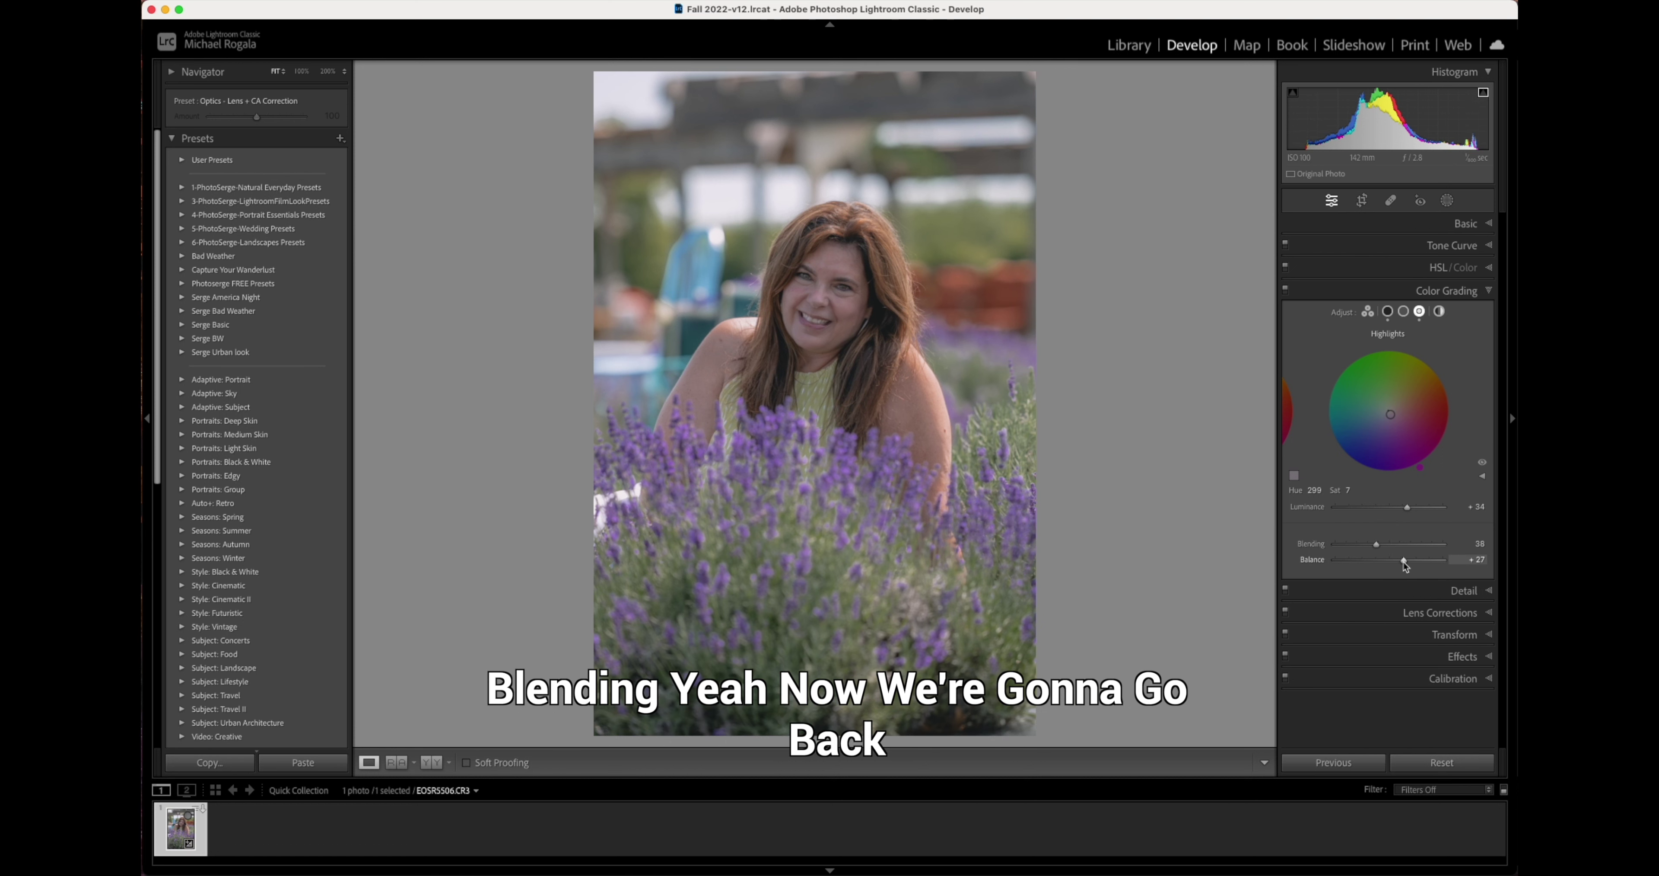
pyautogui.moveTo(1405, 561); pyautogui.dragTo(1411, 560)
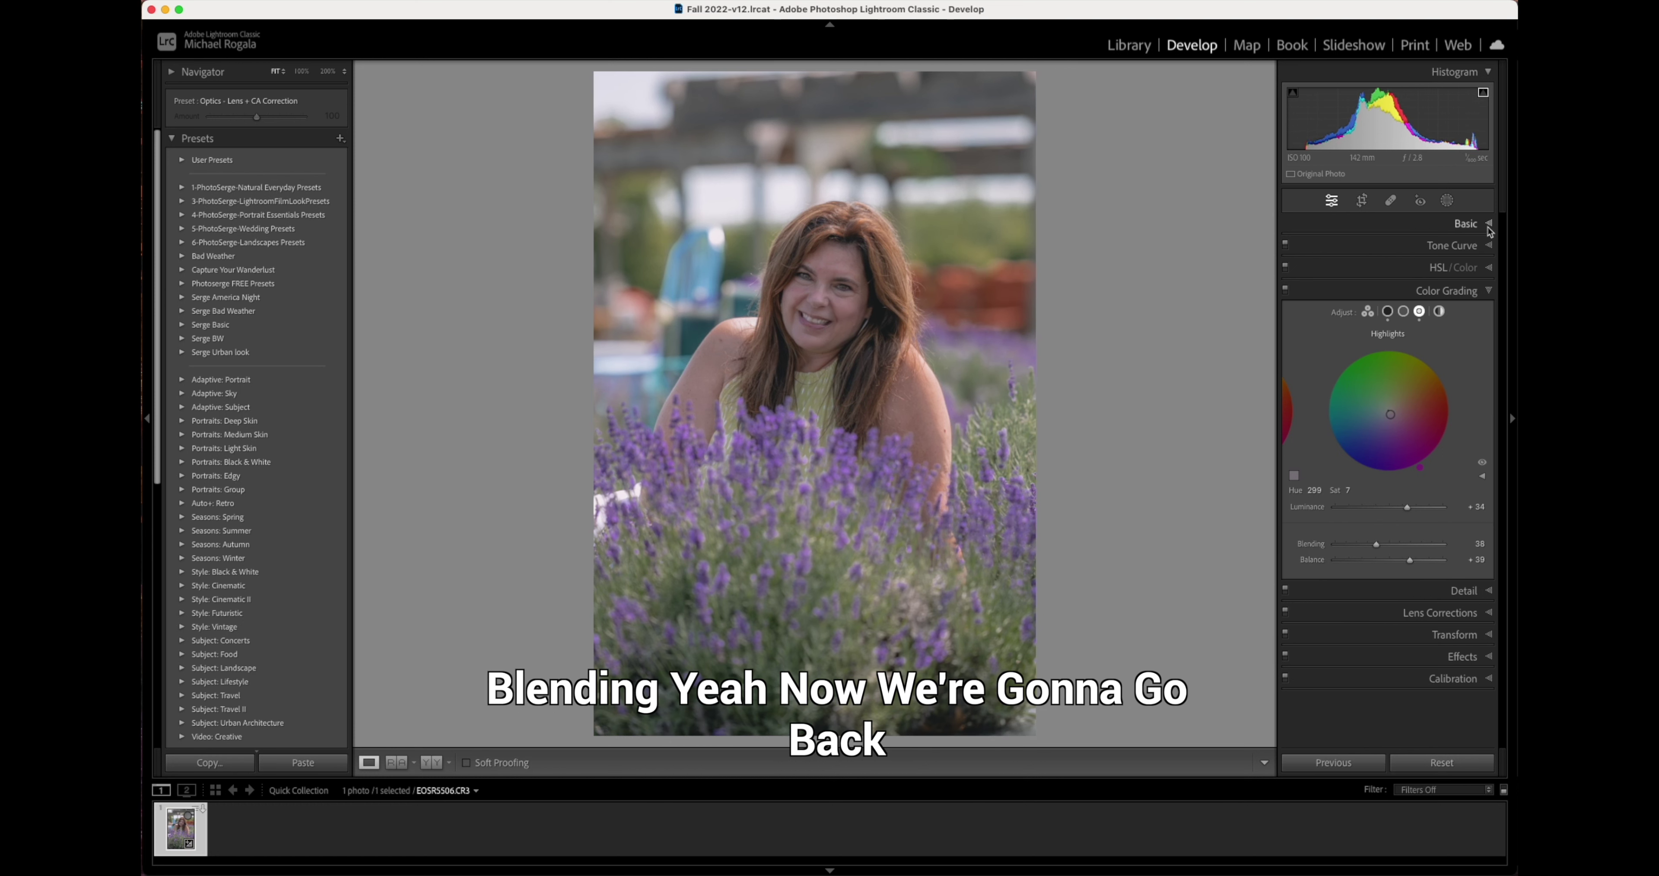
# Step: Reduce the magenta saturation to −50 in the HSL adjustments
pyautogui.click(1489, 269)
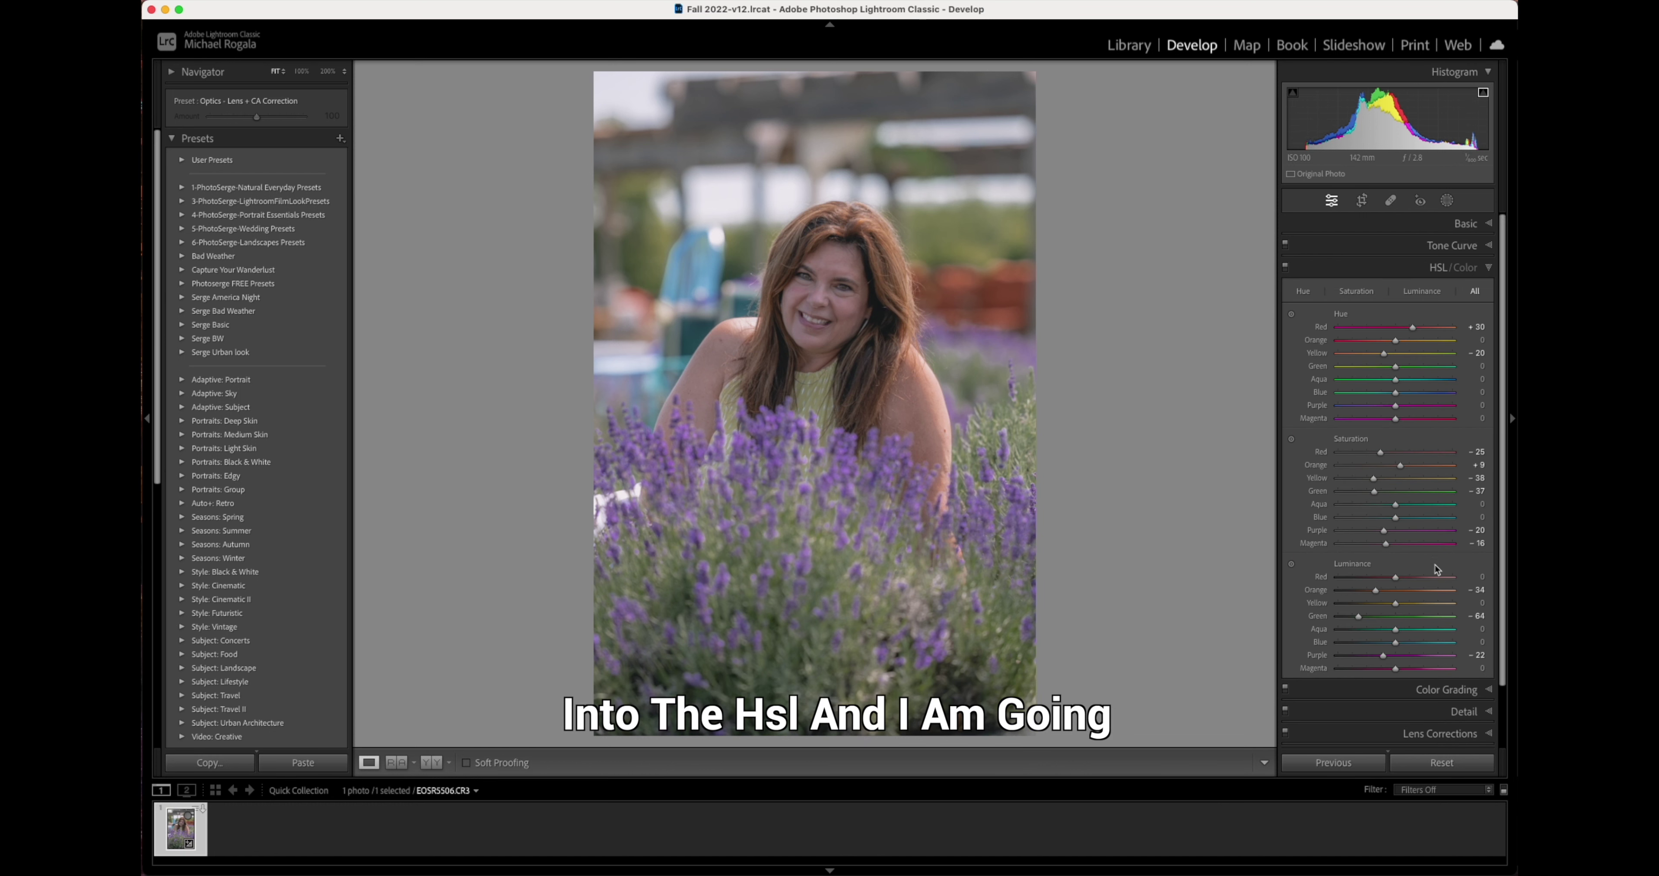
pyautogui.moveTo(1388, 546); pyautogui.dragTo(1372, 548)
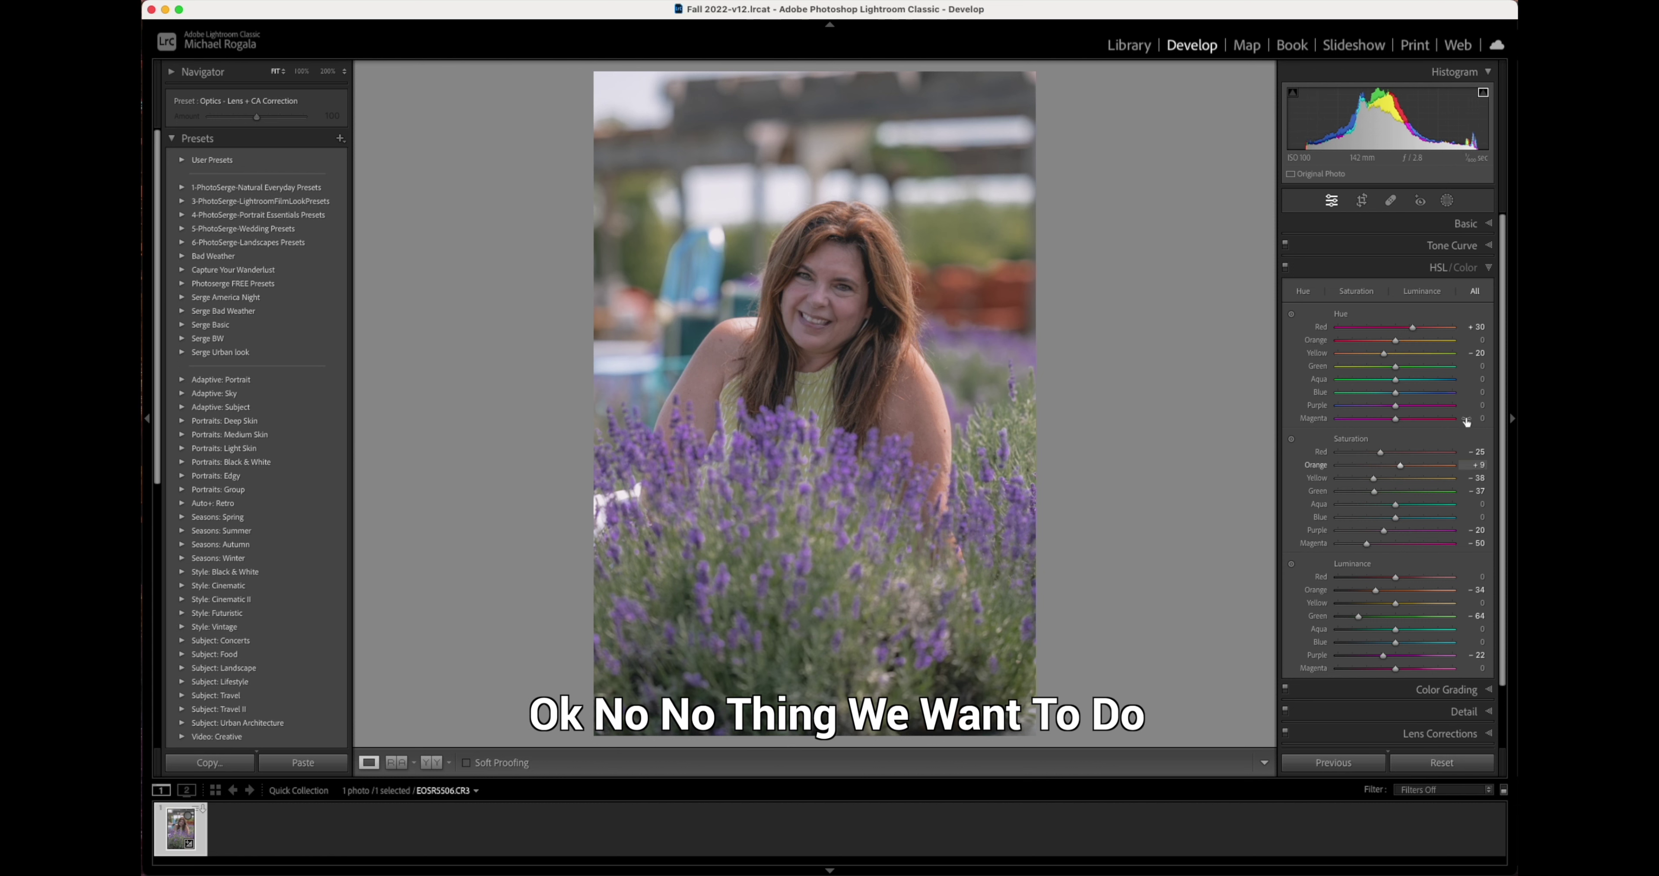
pyautogui.click(1490, 269)
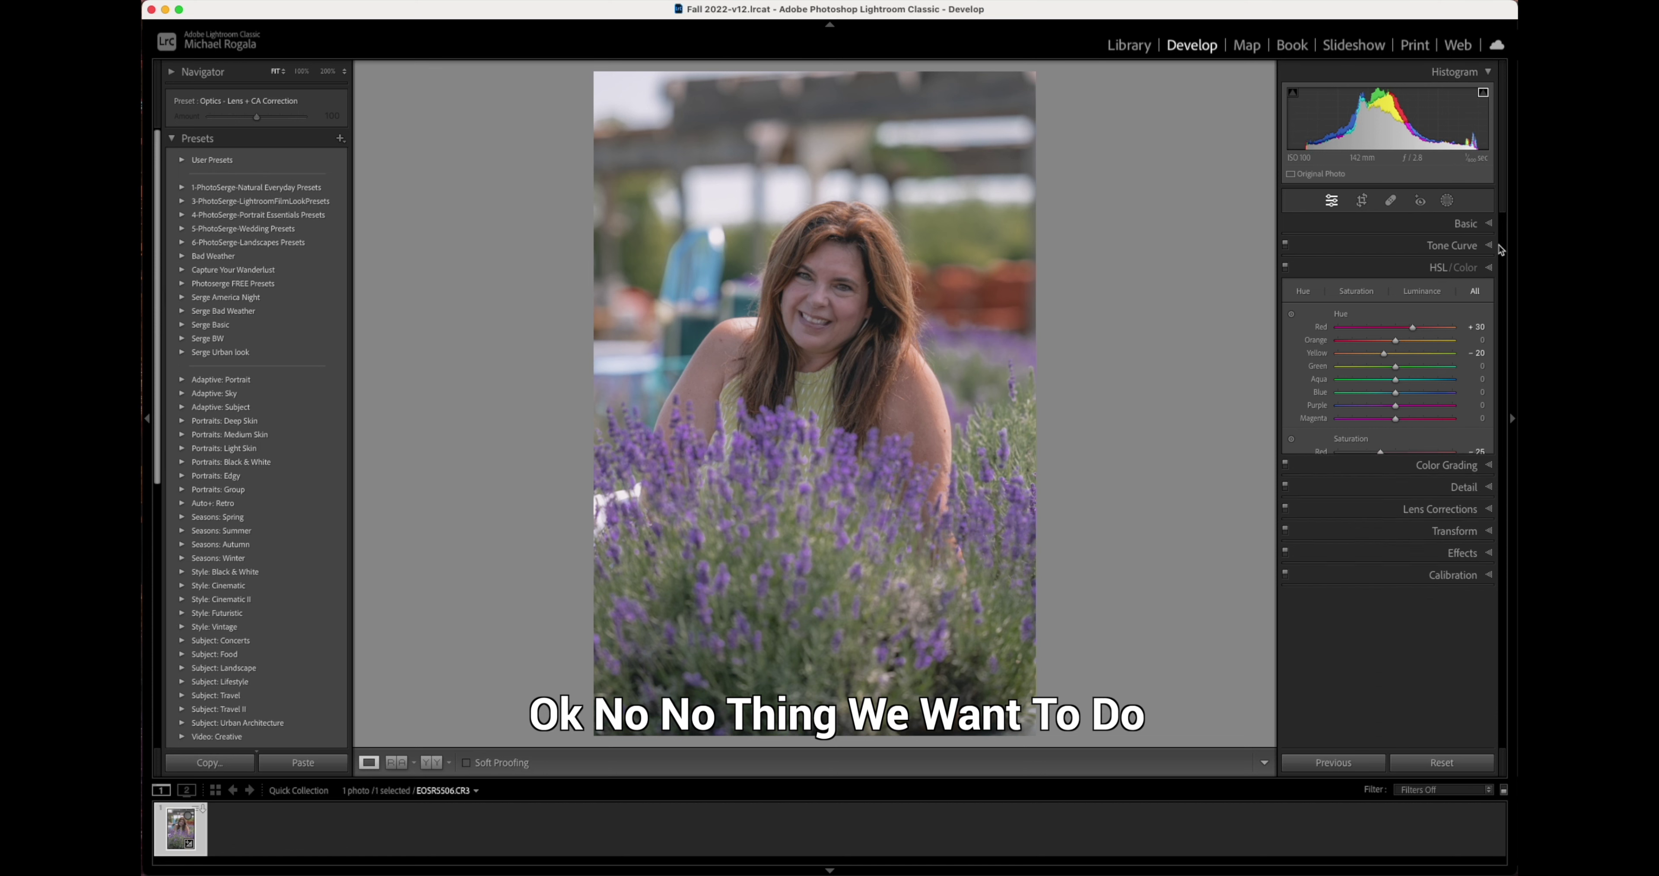
# Step: Set Dehaze to −7 and exposure to +0.10 in the basic adjustments
pyautogui.click(1490, 224)
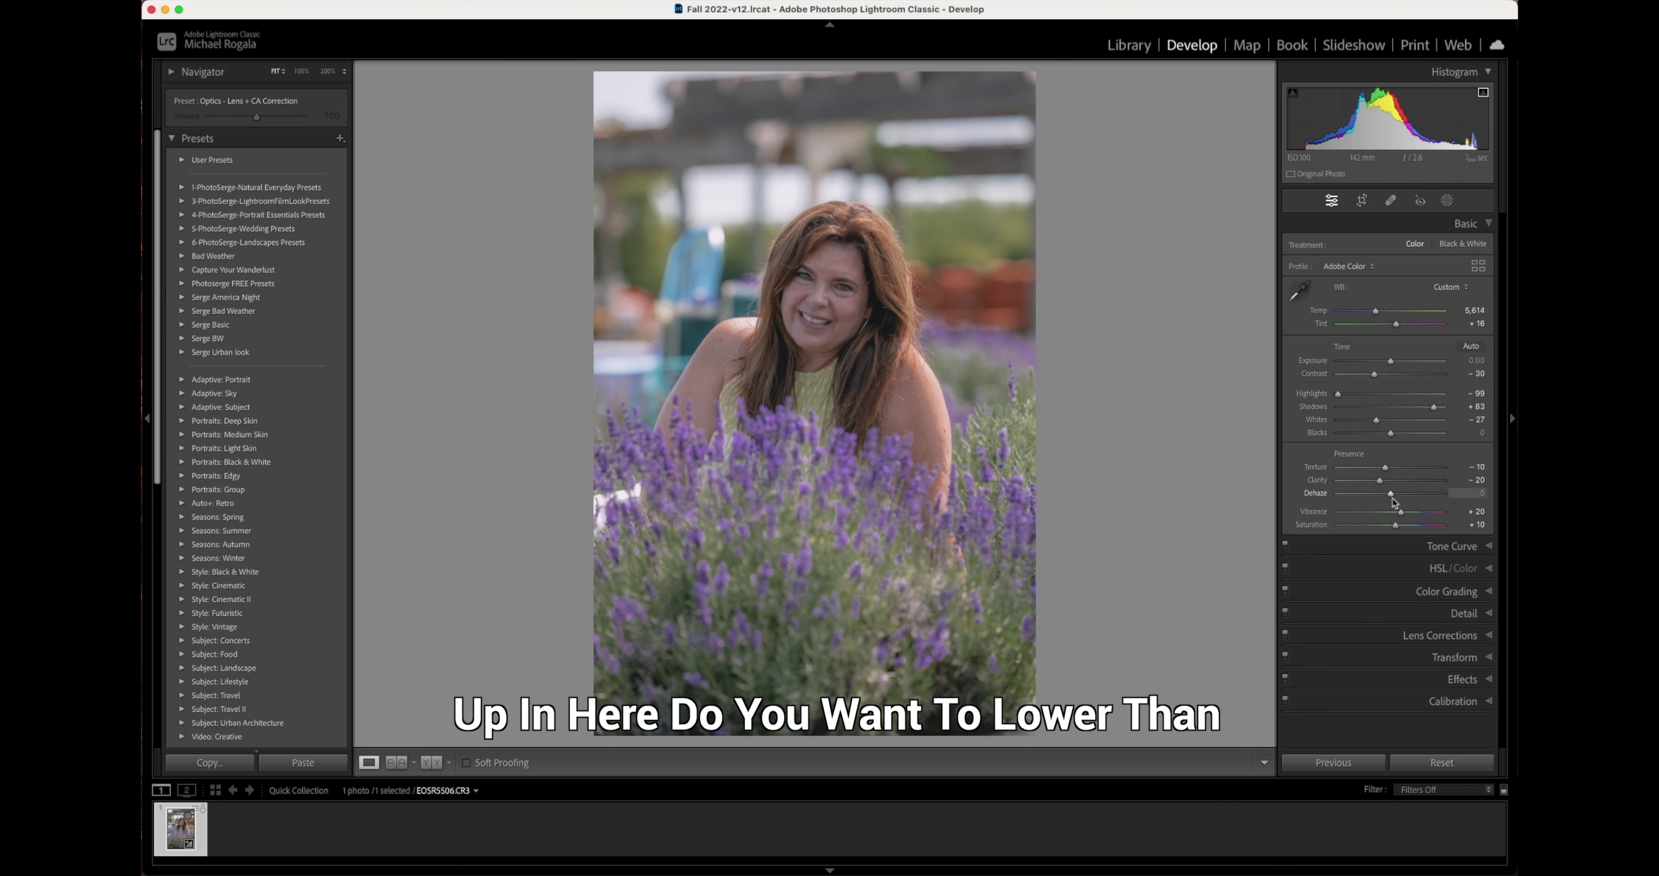
pyautogui.moveTo(1391, 494); pyautogui.dragTo(1388, 494)
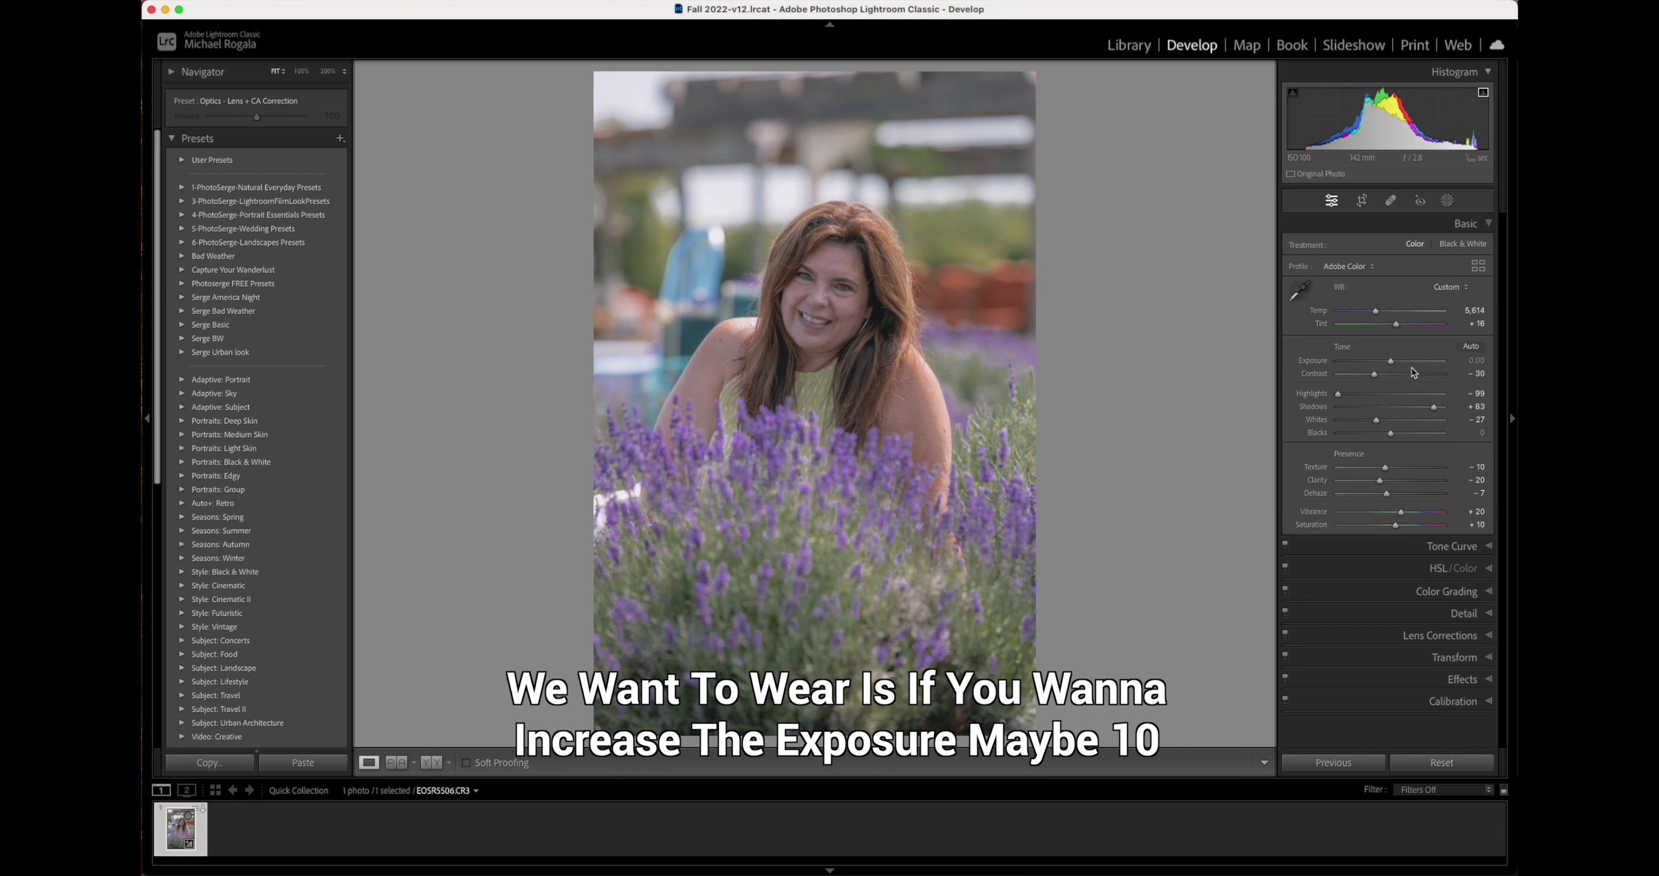
pyautogui.moveTo(1397, 363); pyautogui.dragTo(1394, 365)
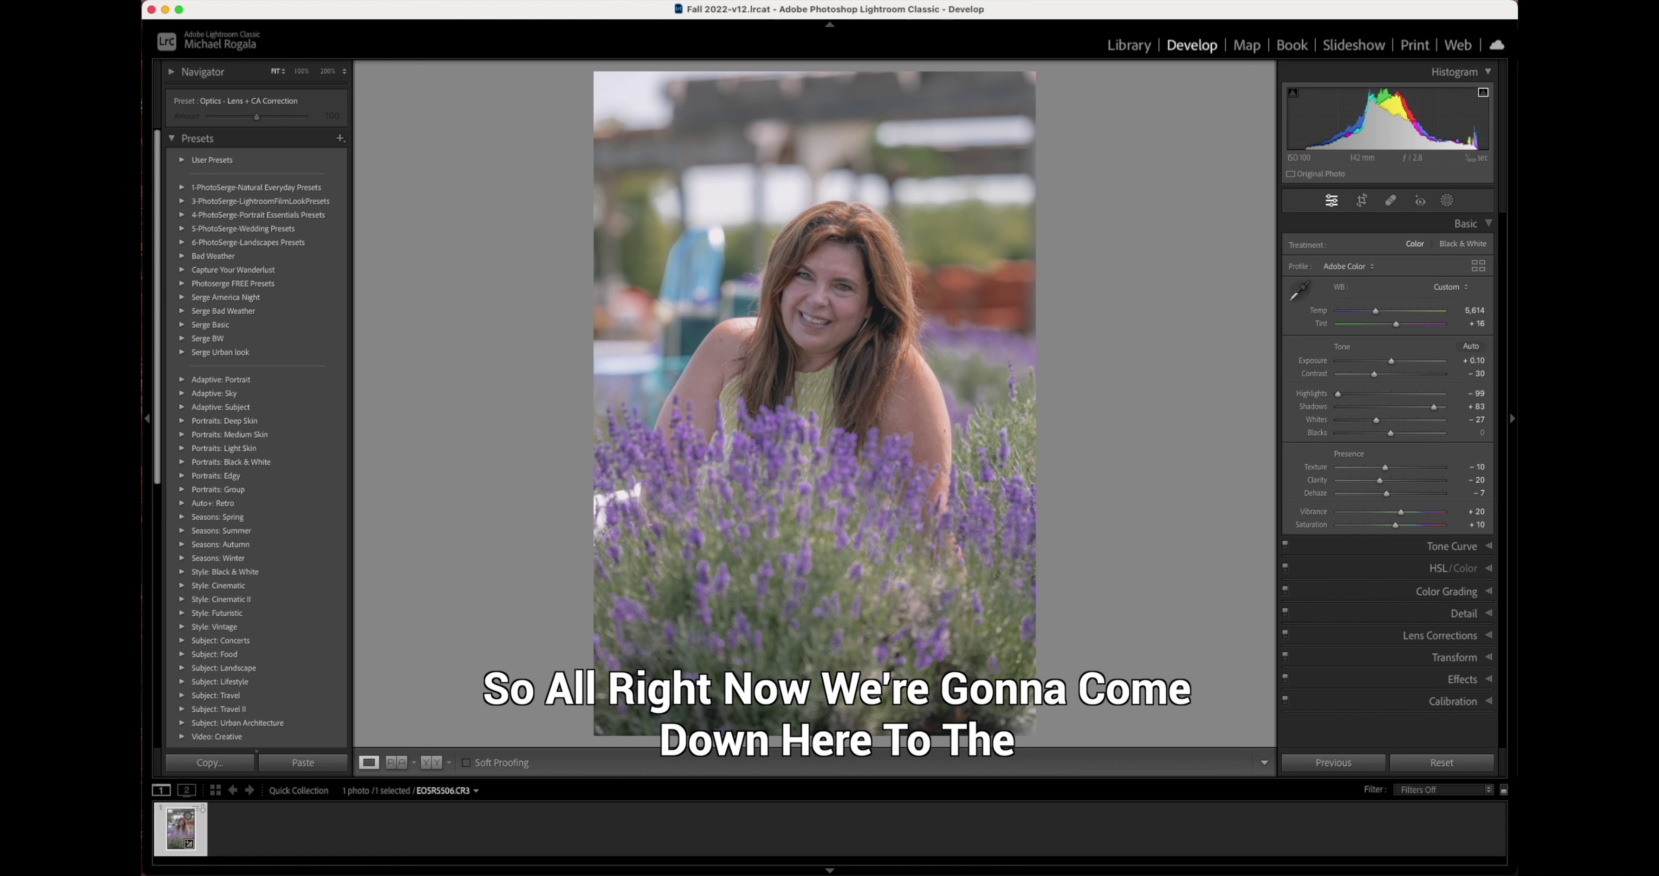
# Step: Add grain with amount 31, size 28 and roughness 52, plus a slight dark post-crop vignette of about −9
pyautogui.click(1478, 679)
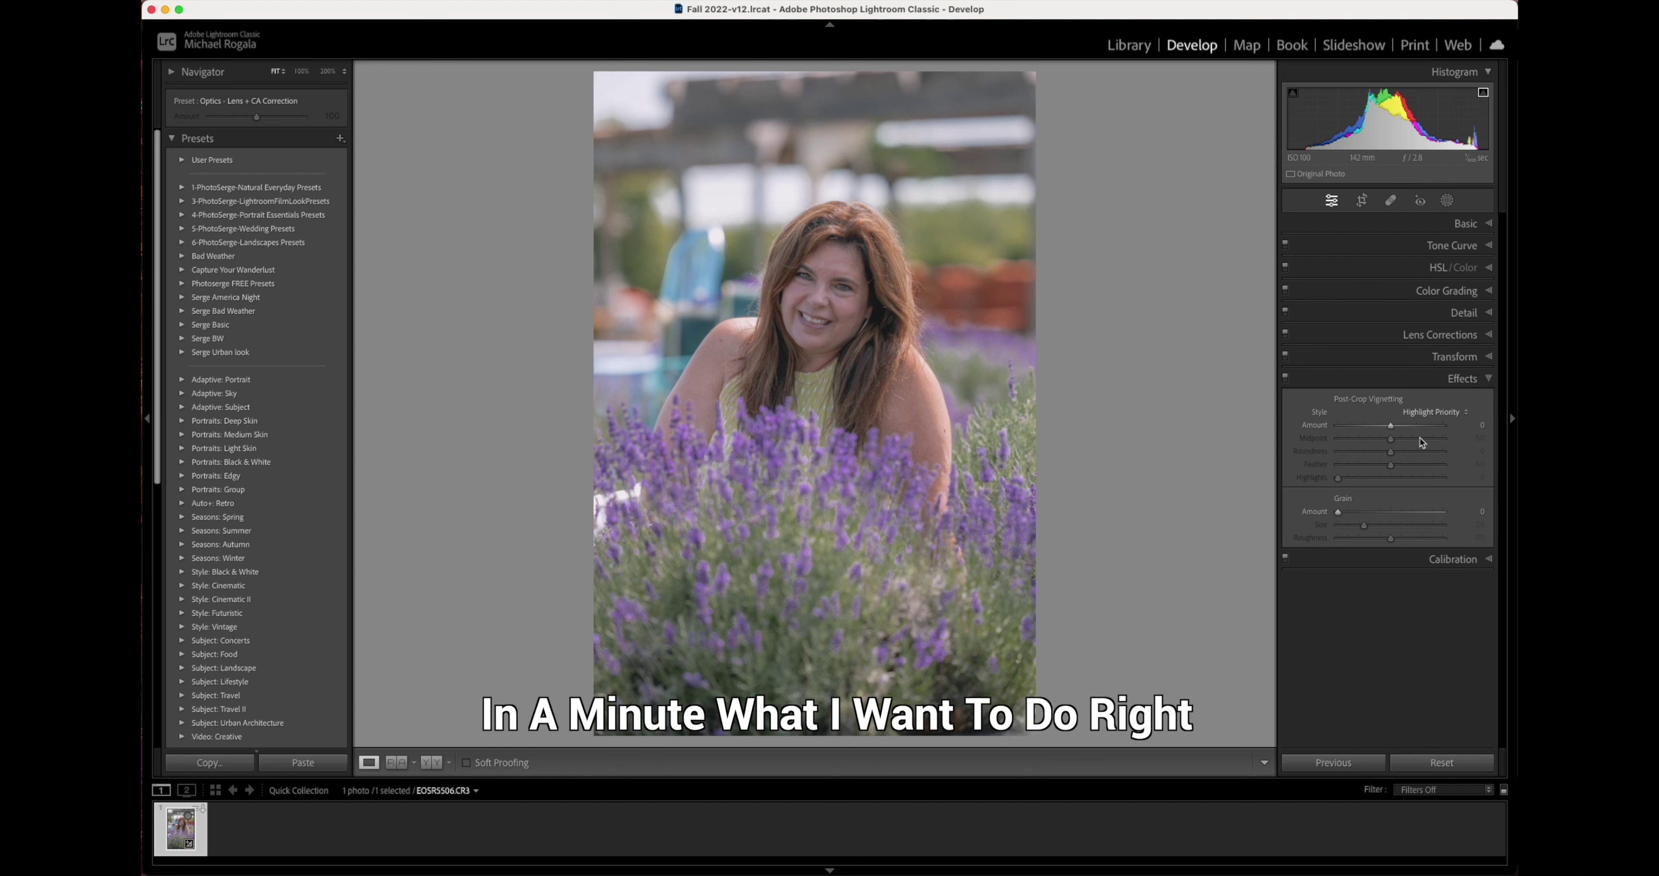
pyautogui.moveTo(1340, 510); pyautogui.dragTo(1385, 510)
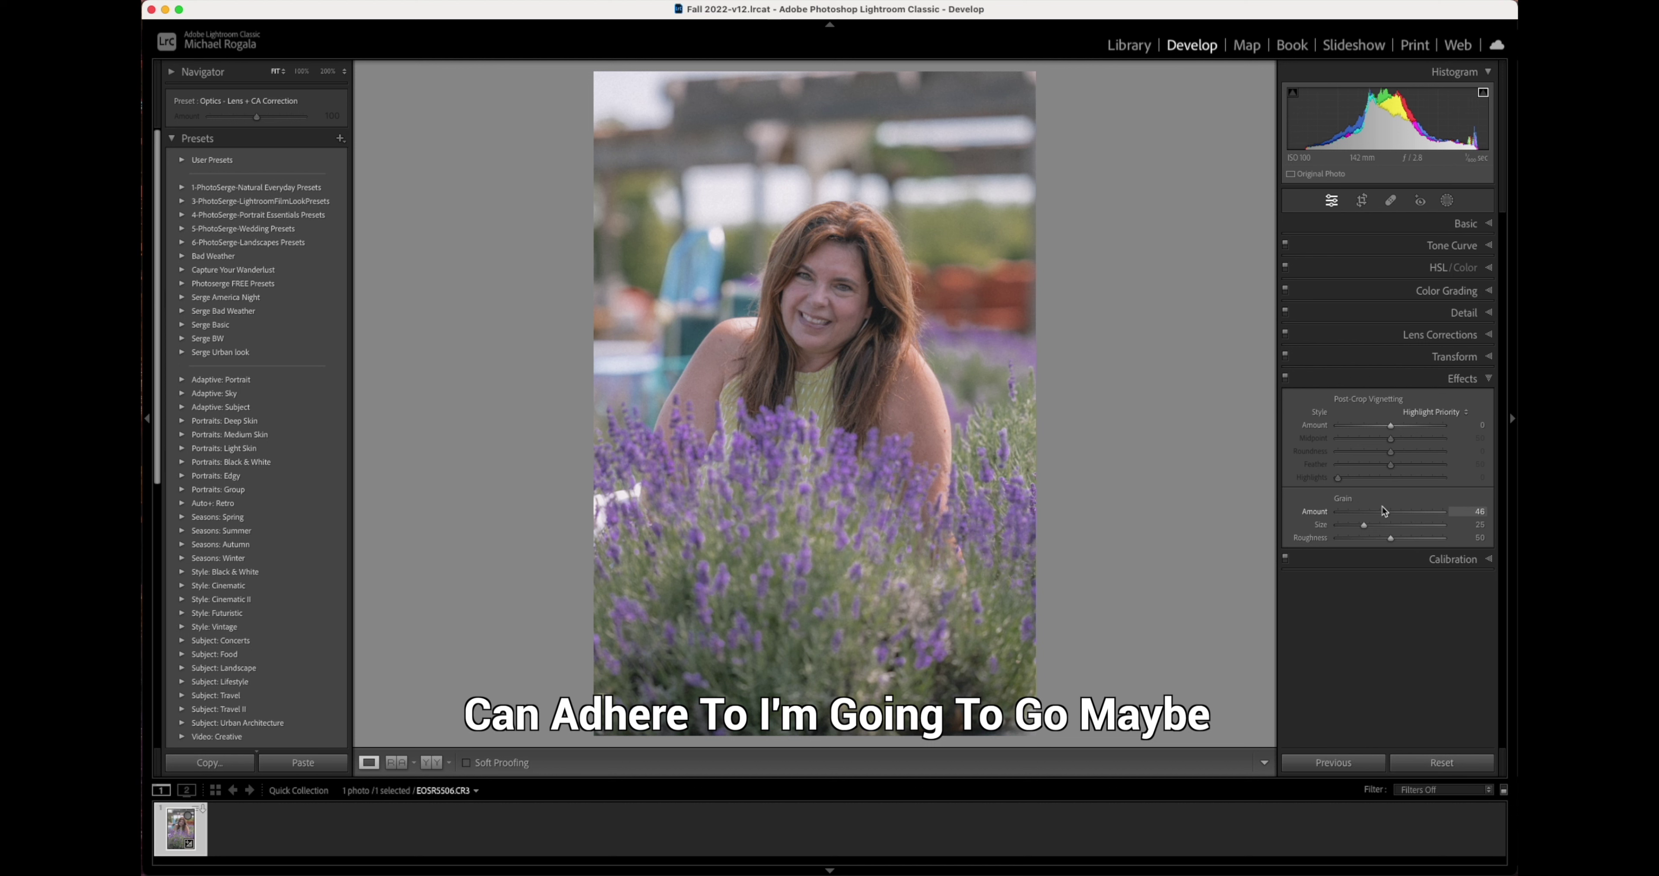
pyautogui.moveTo(1385, 510); pyautogui.dragTo(1380, 511)
pyautogui.moveTo(1381, 511)
pyautogui.mouseDown()
pyautogui.moveTo(1370, 528)
pyautogui.moveTo(1383, 522)
pyautogui.mouseUp()
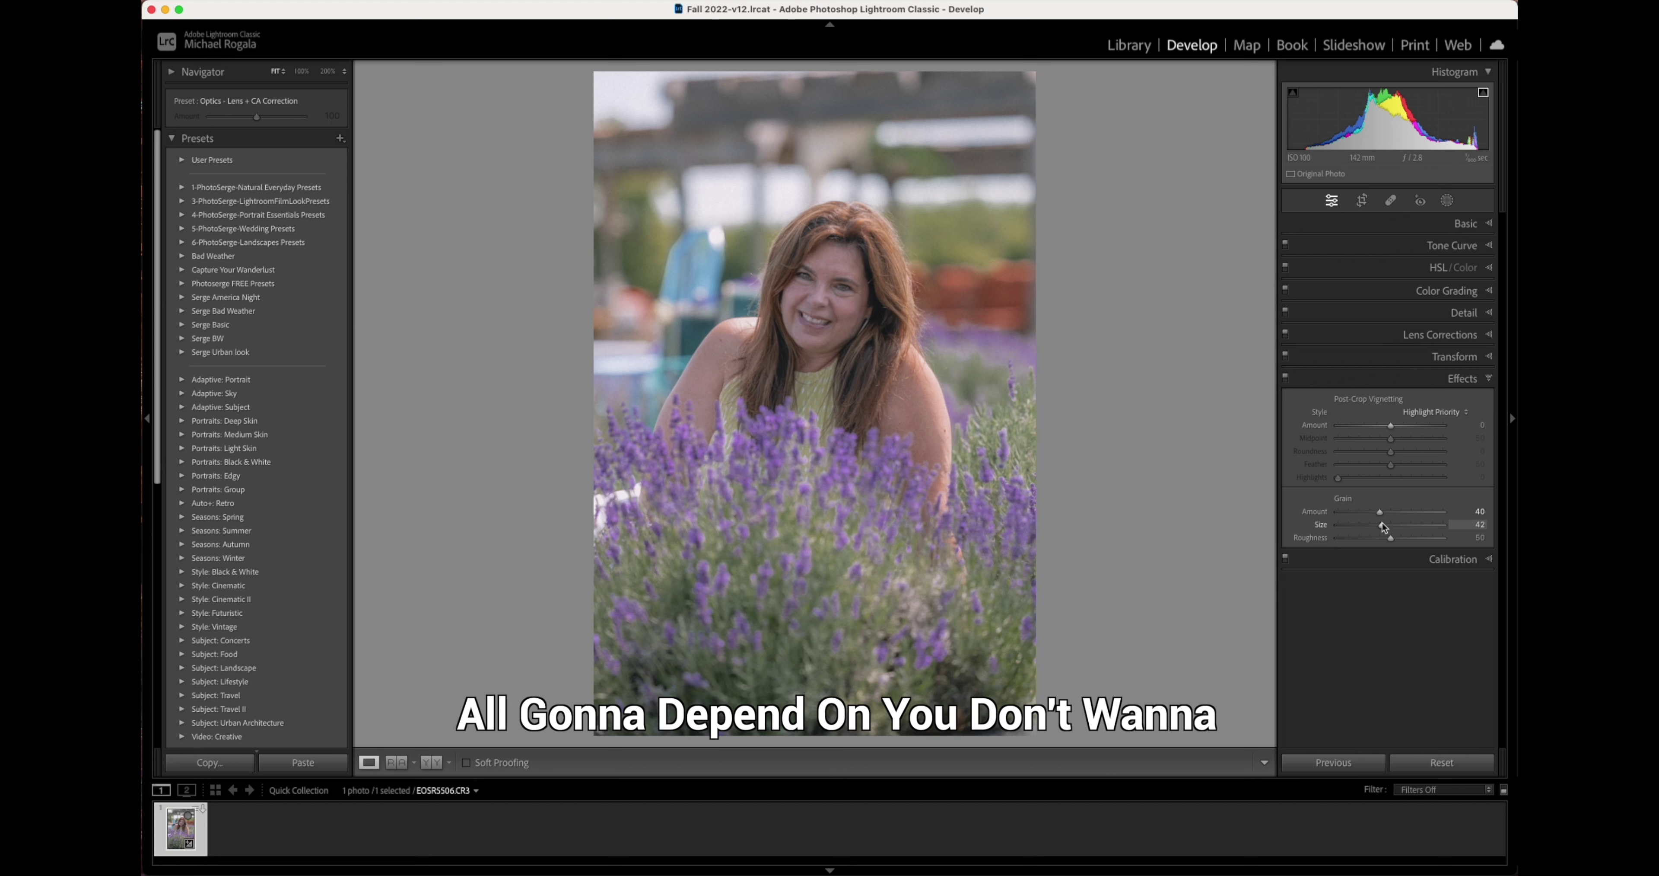
pyautogui.moveTo(1375, 525); pyautogui.dragTo(1370, 527)
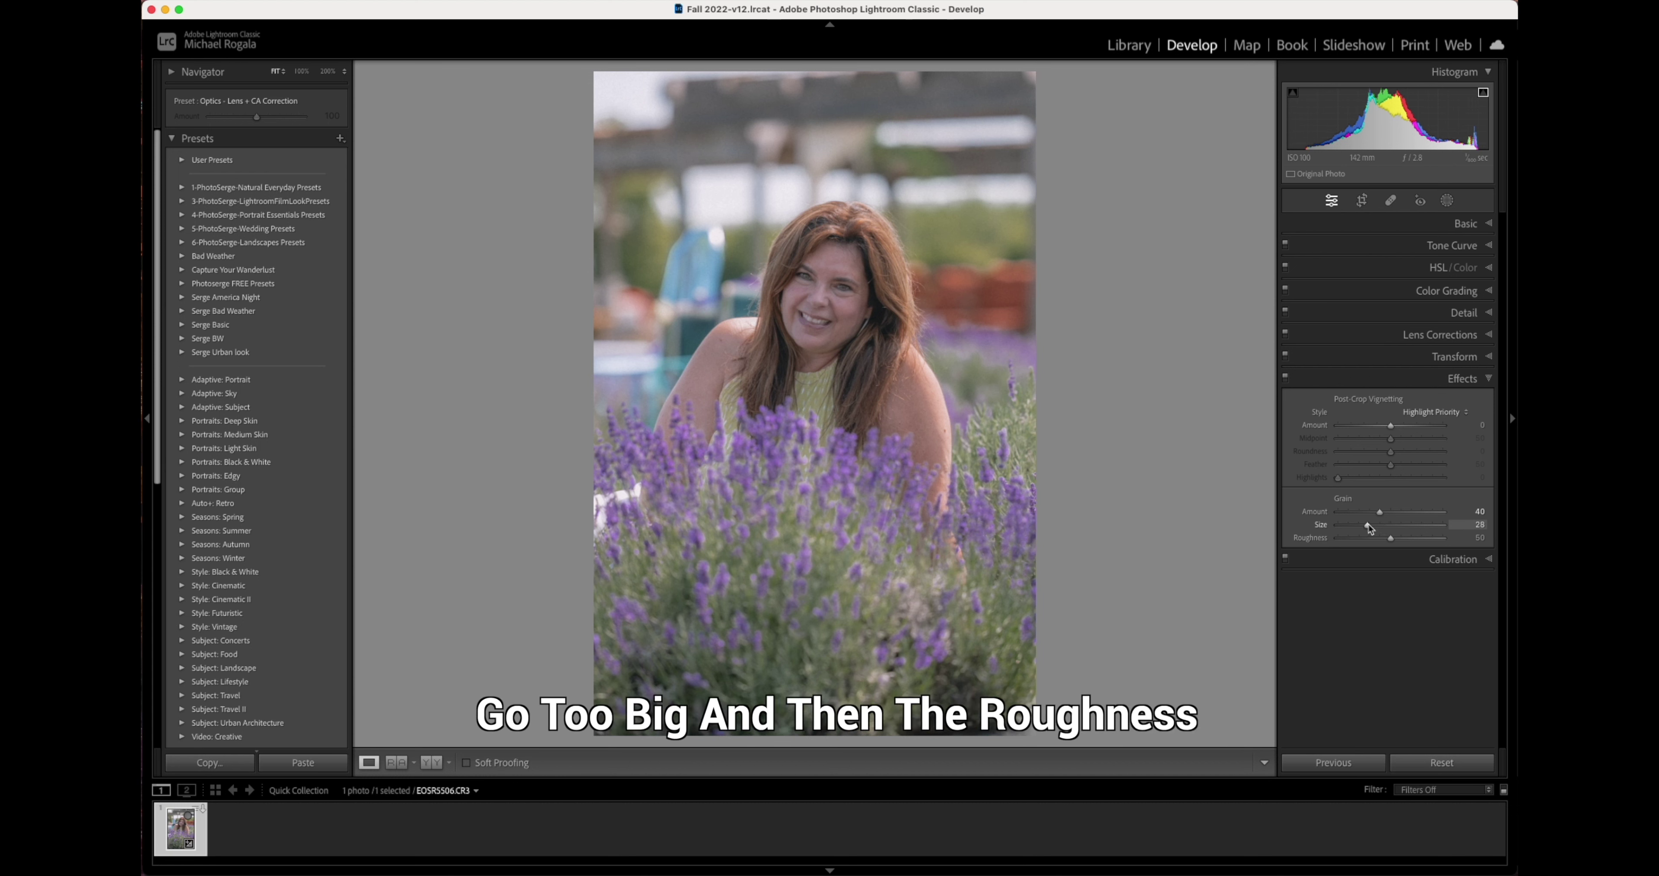
pyautogui.moveTo(1390, 538); pyautogui.dragTo(1374, 519)
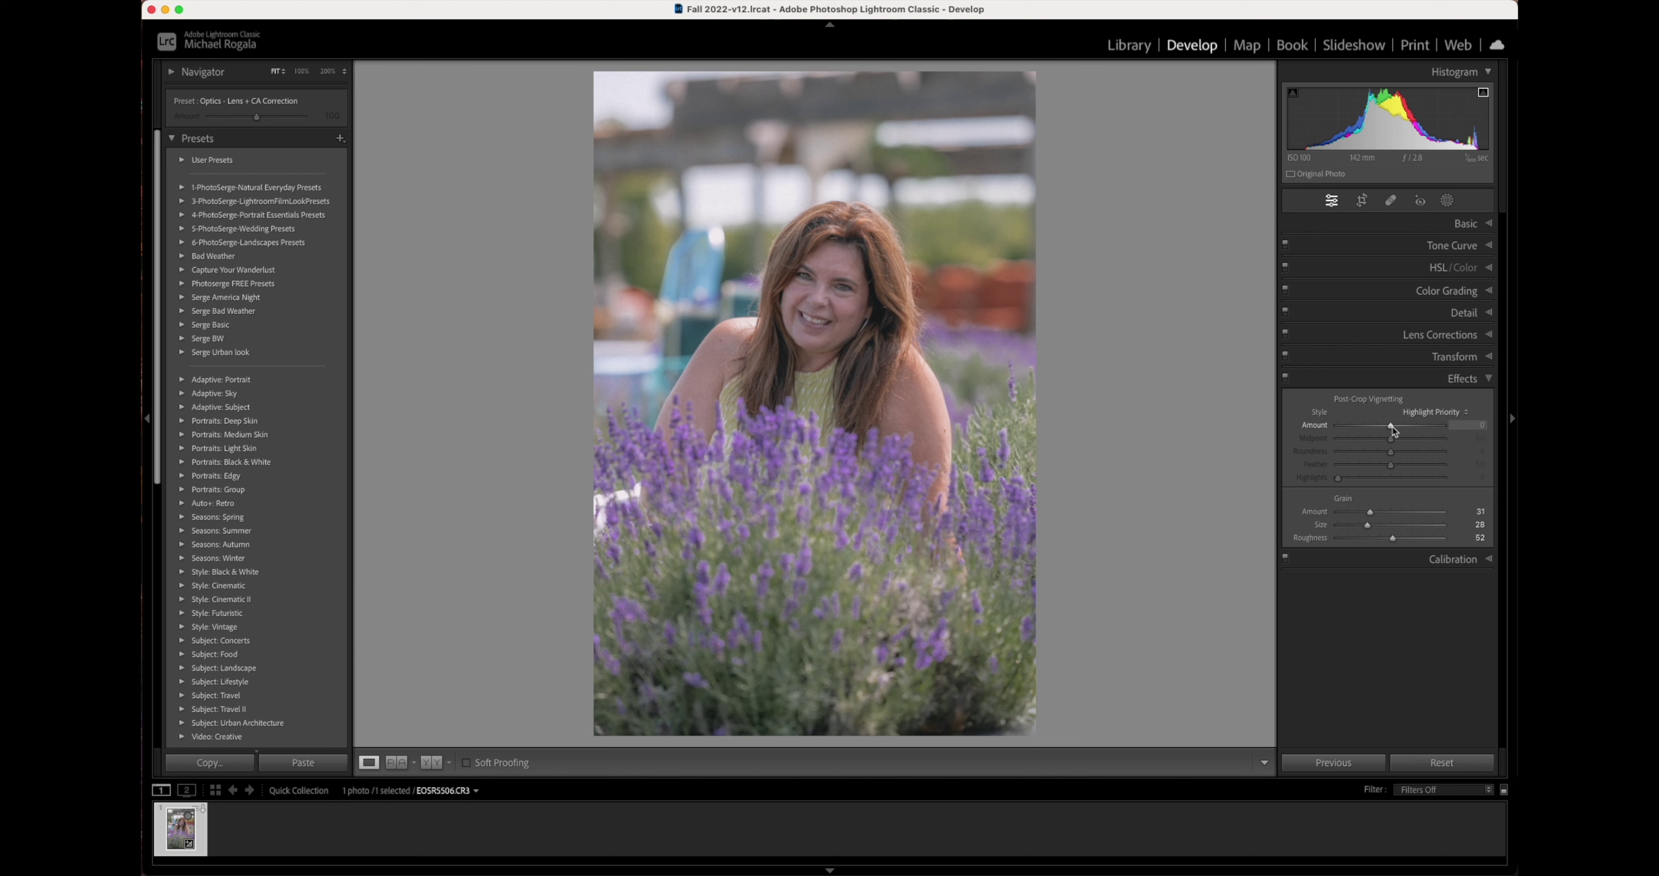
pyautogui.moveTo(1391, 426); pyautogui.dragTo(1386, 426)
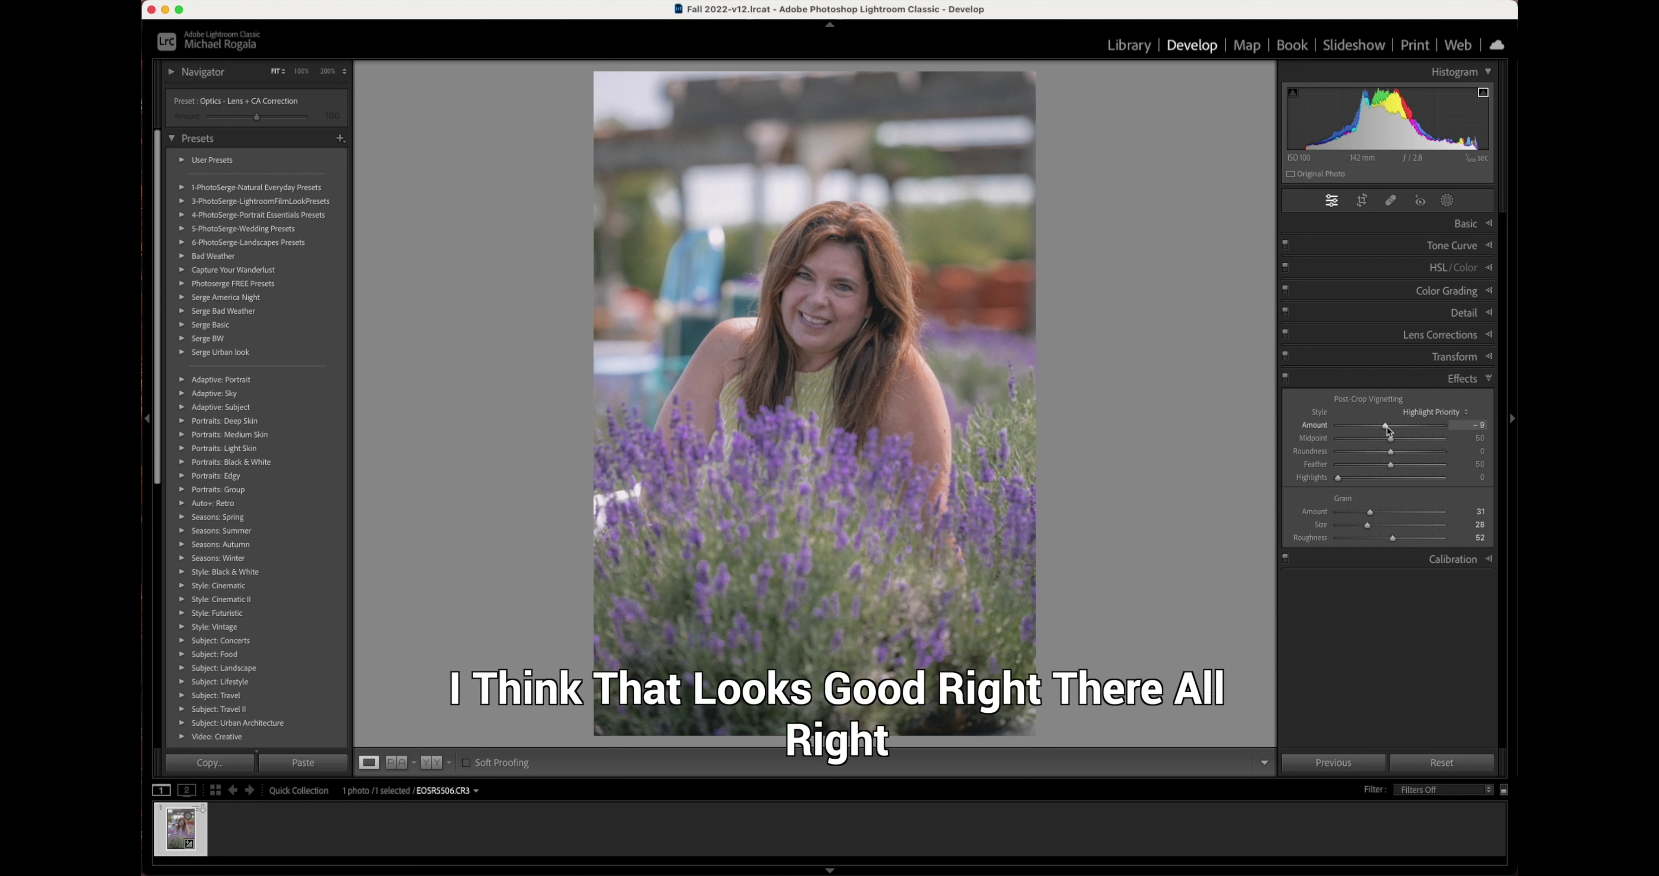
# Step: Set contrast to −38, whites to −59 and blacks to +22 in the basic tone adjustments
pyautogui.click(1482, 379)
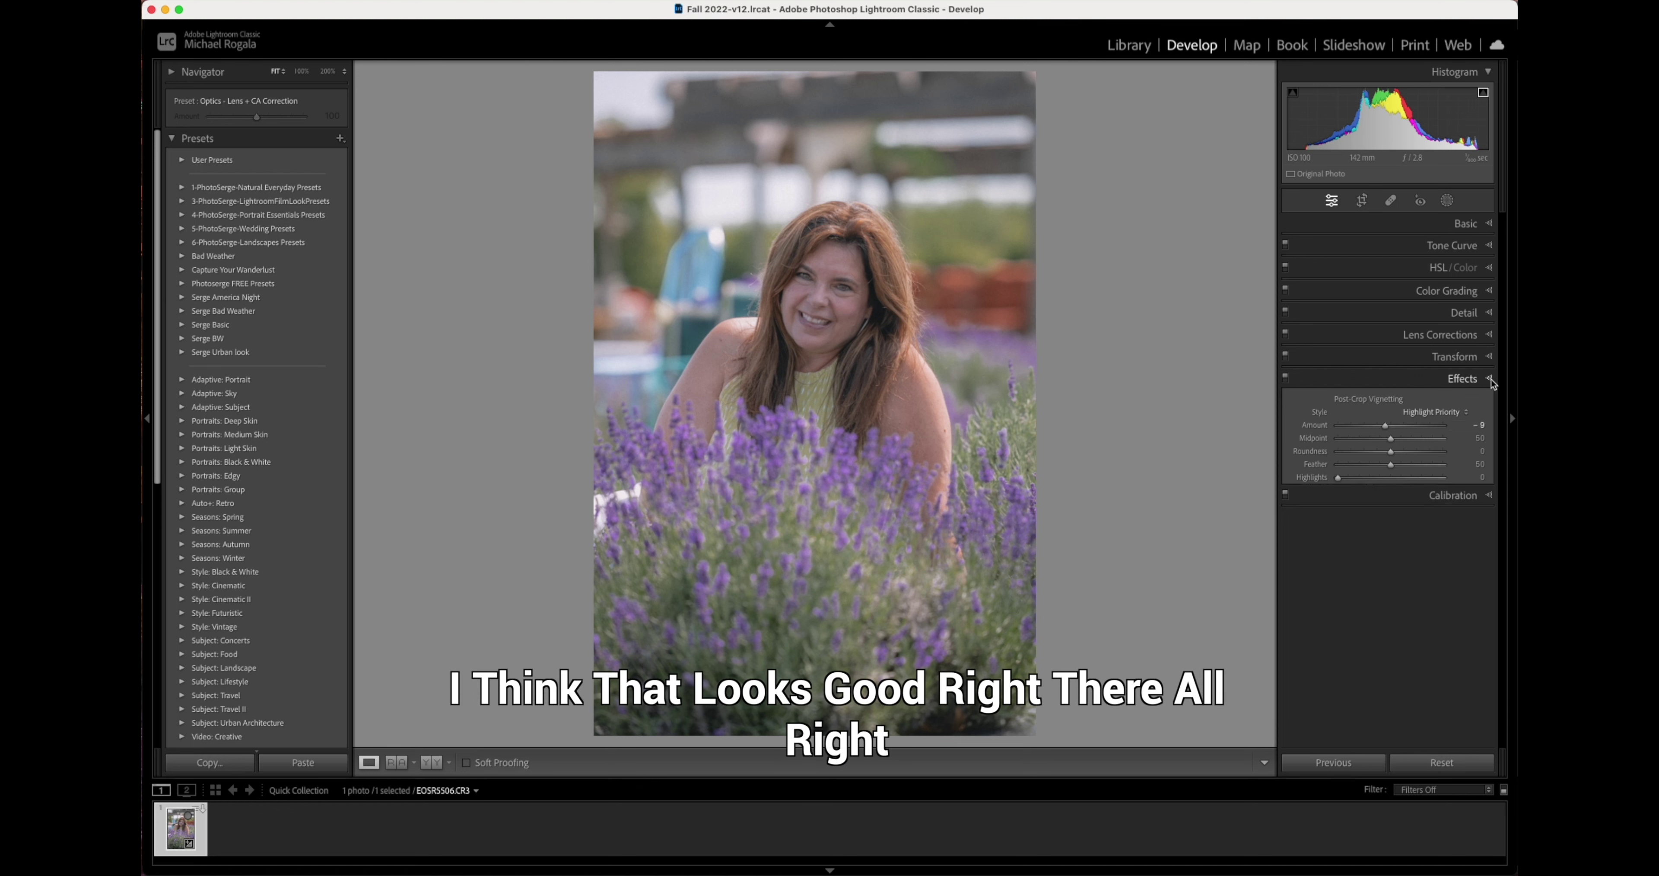
pyautogui.click(1488, 226)
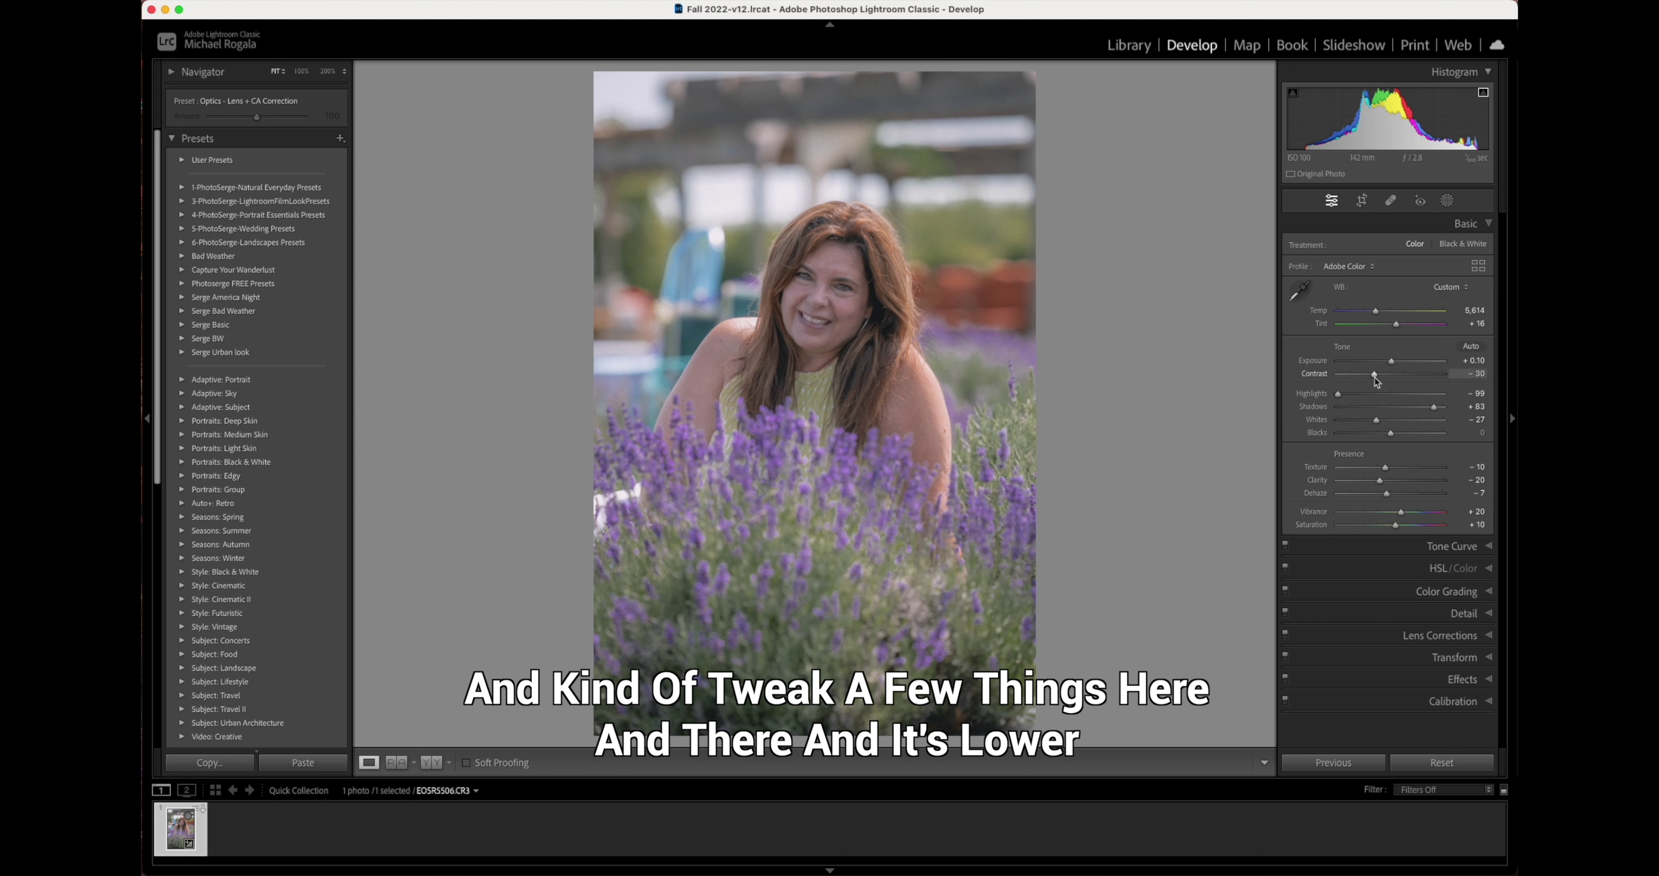
pyautogui.moveTo(1374, 378); pyautogui.dragTo(1367, 379)
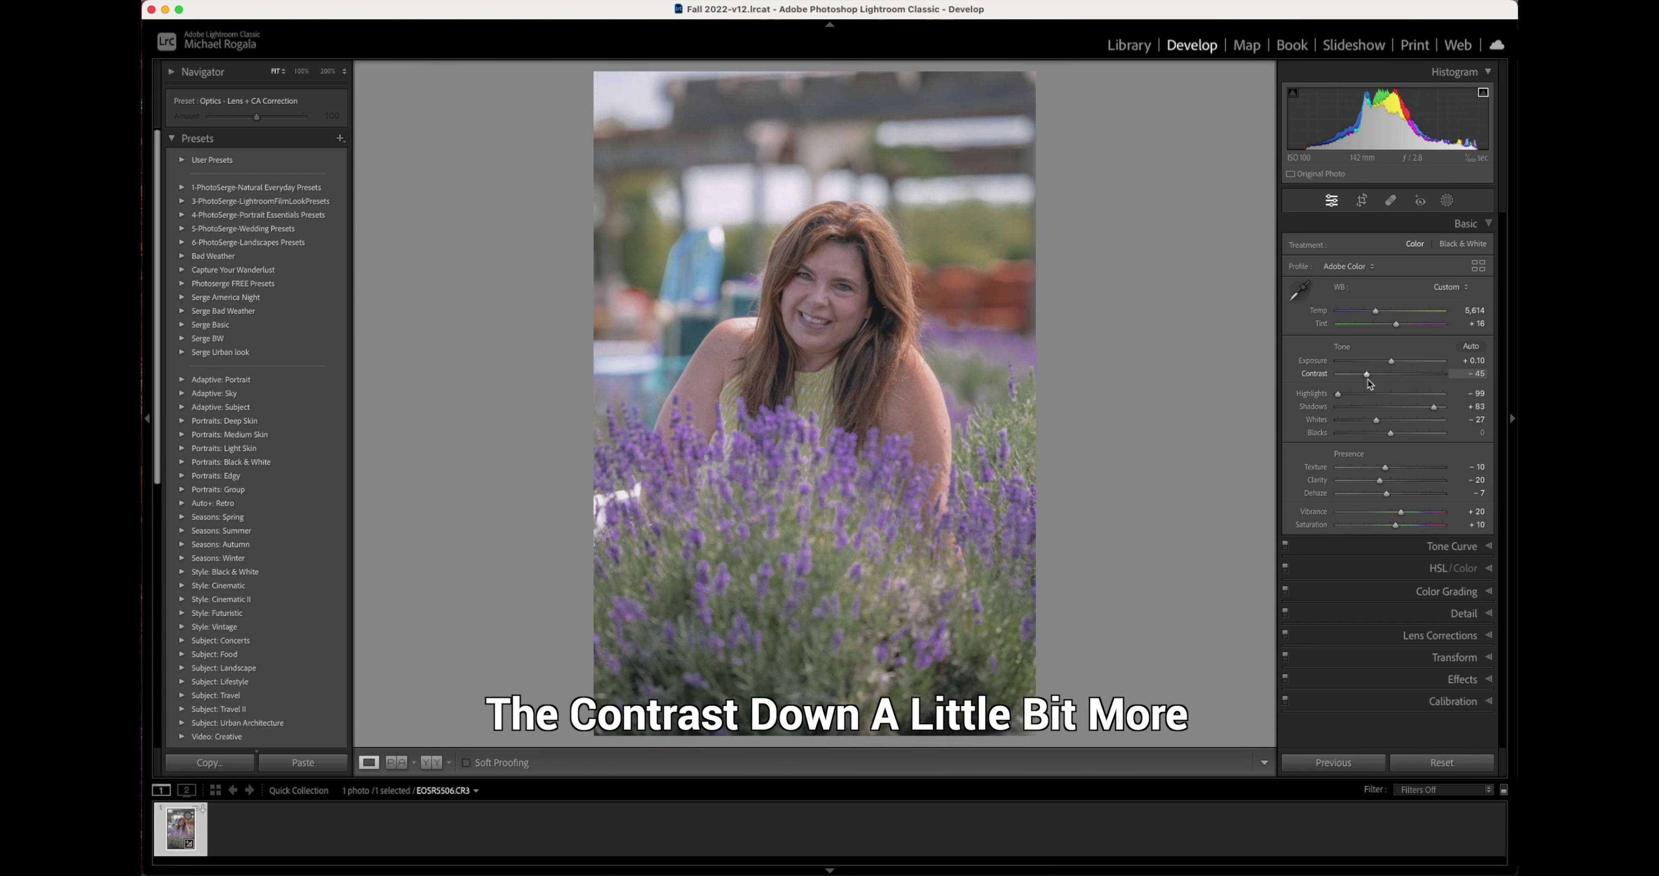
pyautogui.moveTo(1367, 380); pyautogui.dragTo(1372, 380)
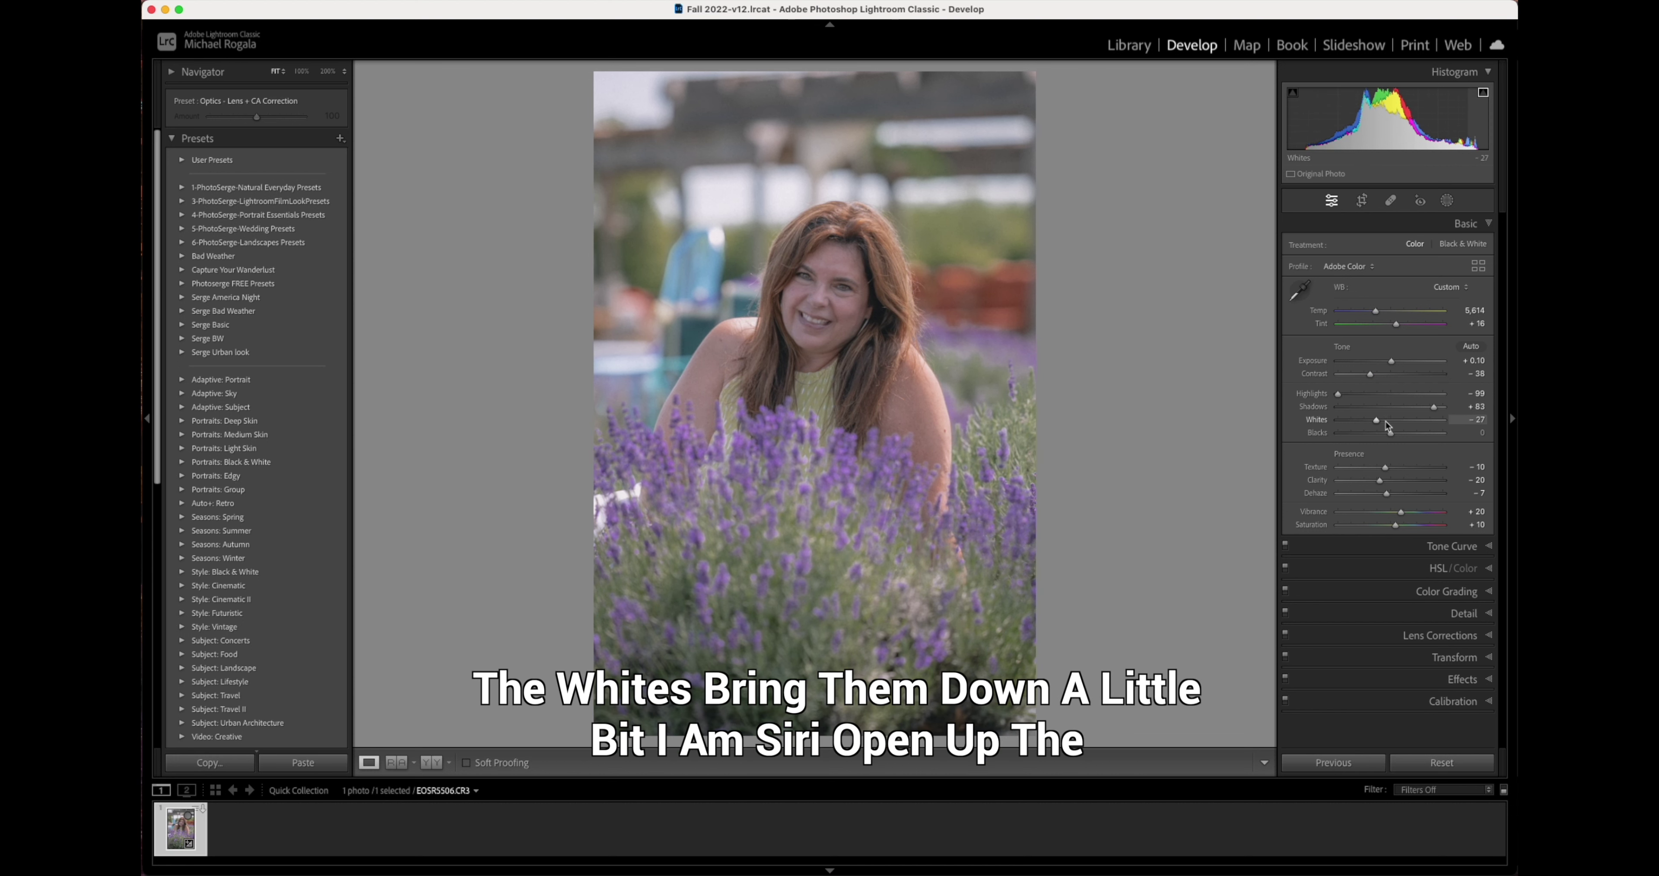
pyautogui.moveTo(1377, 421)
pyautogui.mouseDown()
pyautogui.moveTo(1360, 424)
pyautogui.moveTo(1402, 437)
pyautogui.mouseUp()
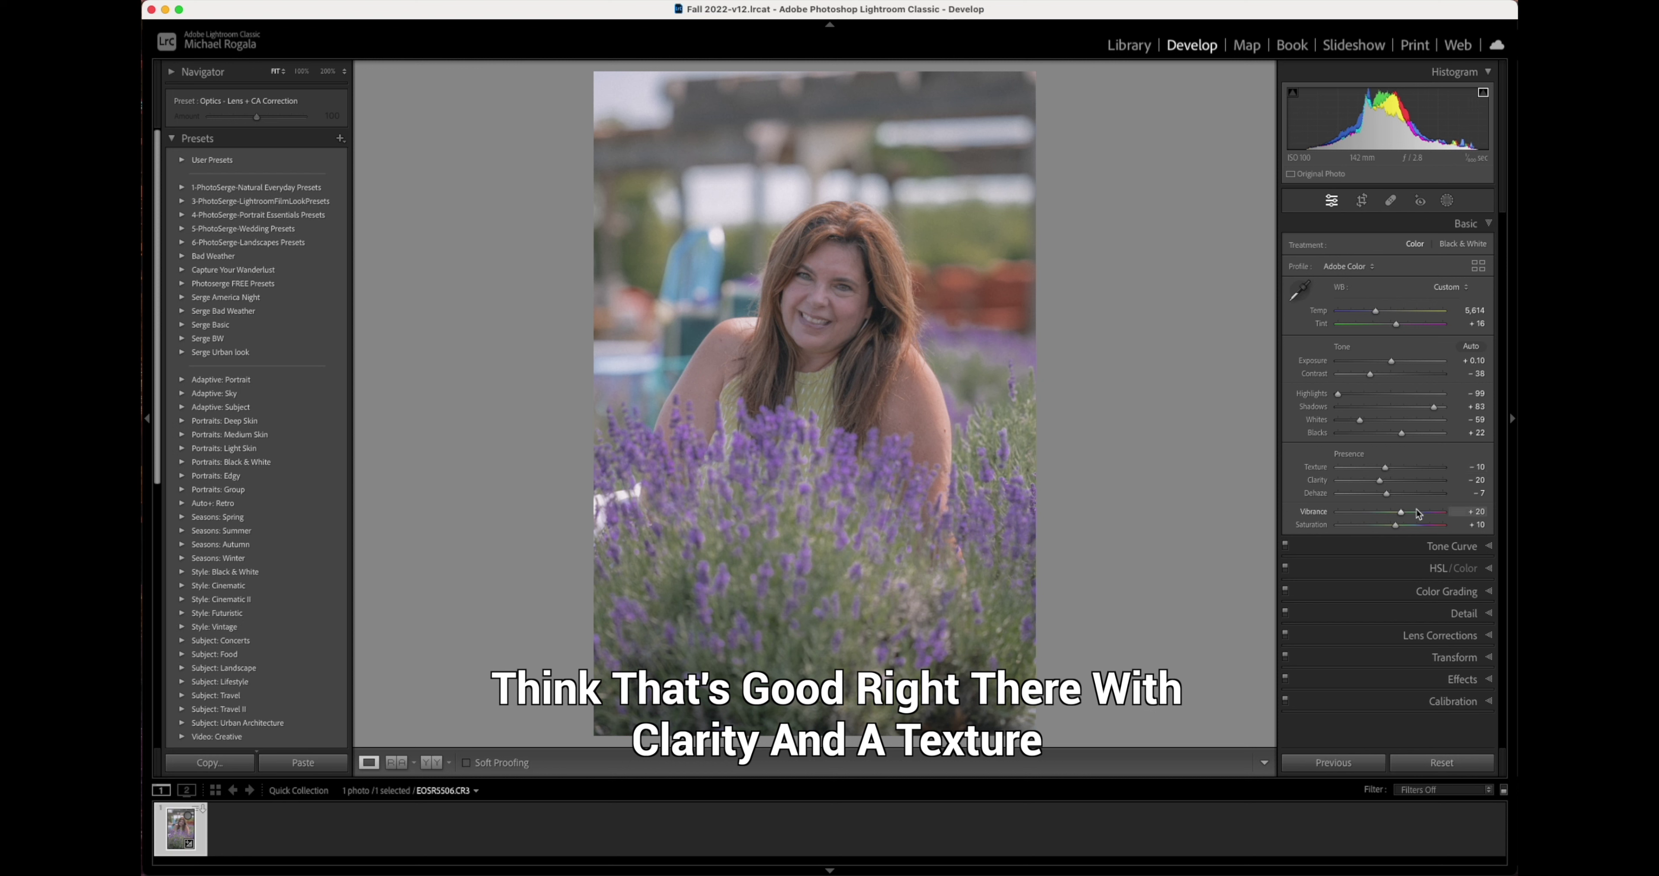
pyautogui.click(1487, 223)
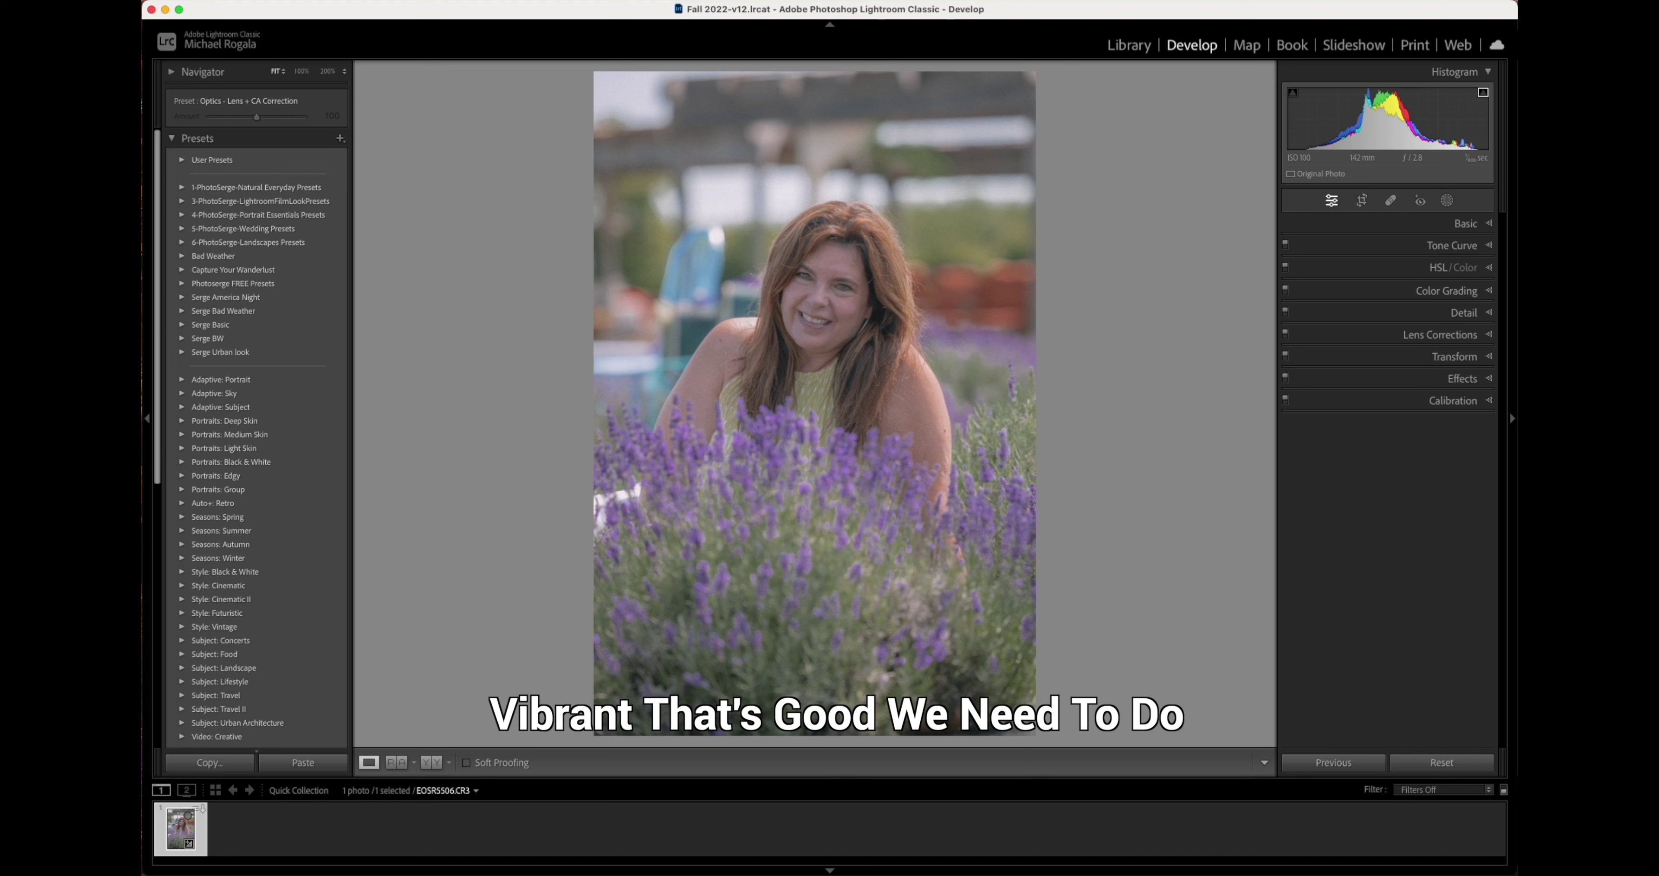
# Step: Set sharpening to amount 55, radius 0.5 and detail 100, with masking at about 76
pyautogui.click(1494, 317)
pyautogui.moveTo(1359, 361)
pyautogui.mouseDown()
pyautogui.moveTo(1330, 376)
pyautogui.moveTo(1446, 372)
pyautogui.moveTo(1386, 352)
pyautogui.mouseUp()
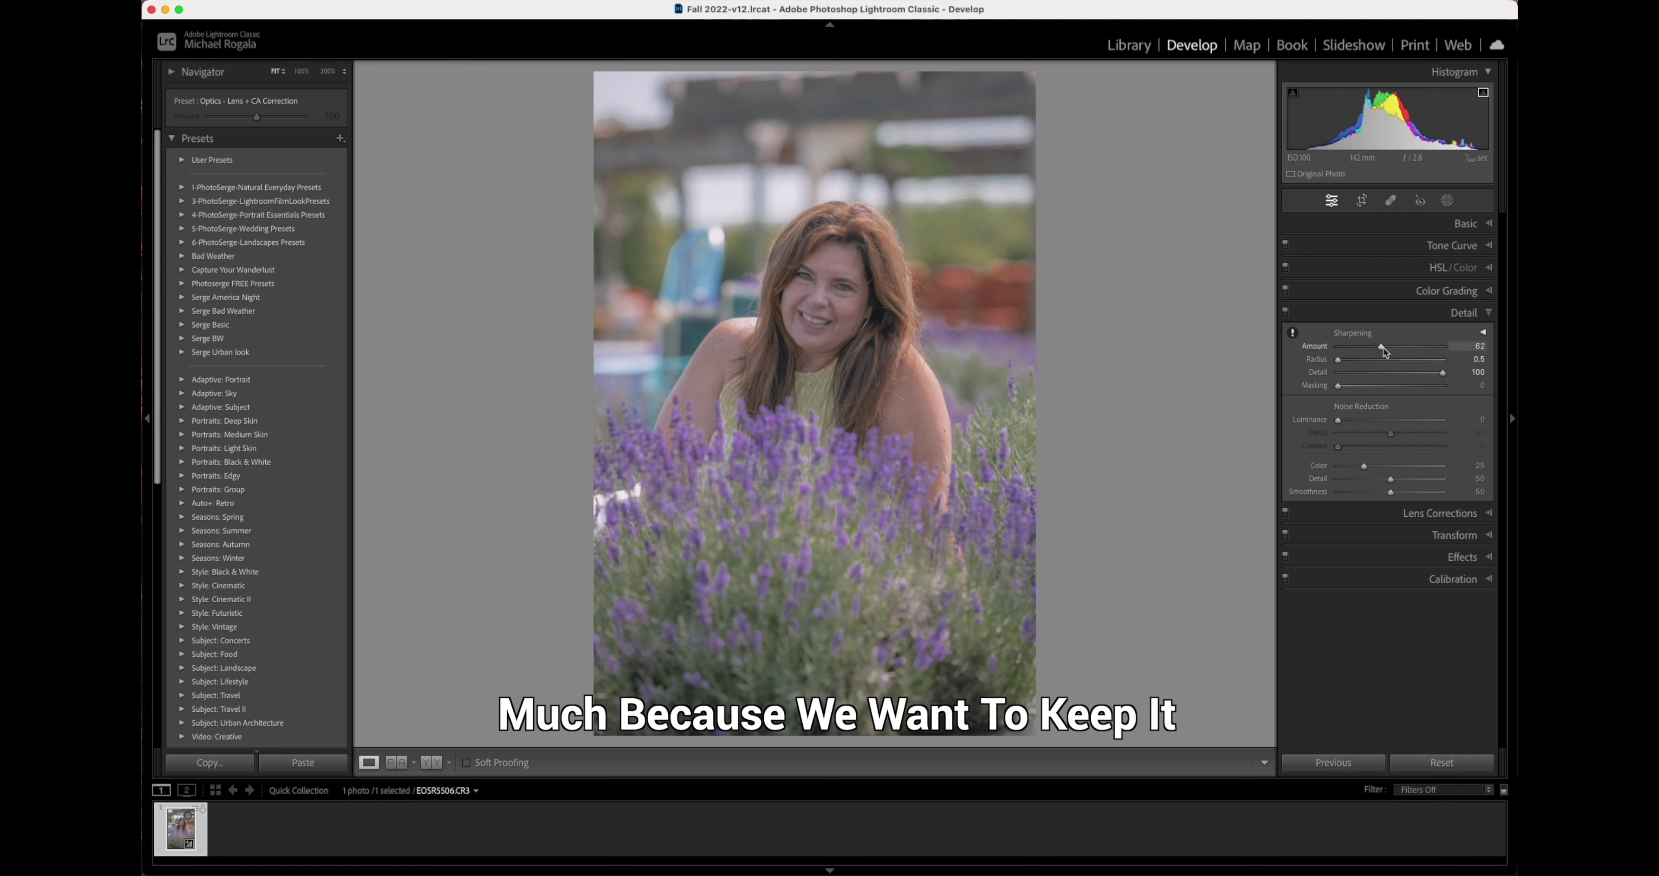
pyautogui.moveTo(1385, 349); pyautogui.dragTo(1380, 349)
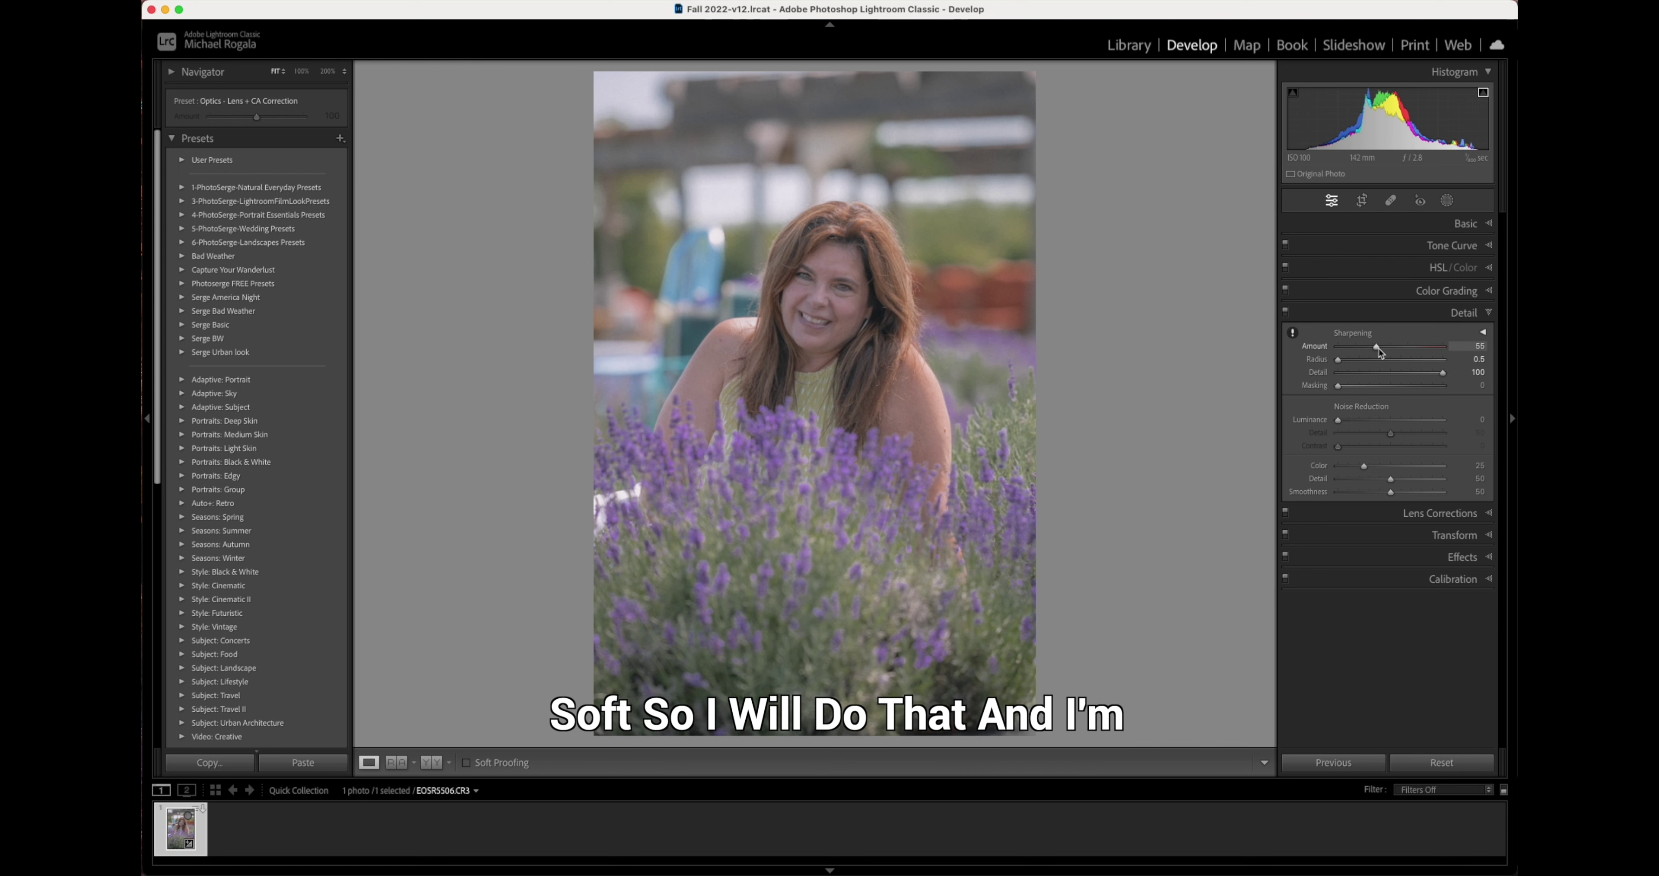
pyautogui.click(1343, 387)
pyautogui.moveTo(1343, 386); pyautogui.dragTo(1419, 394)
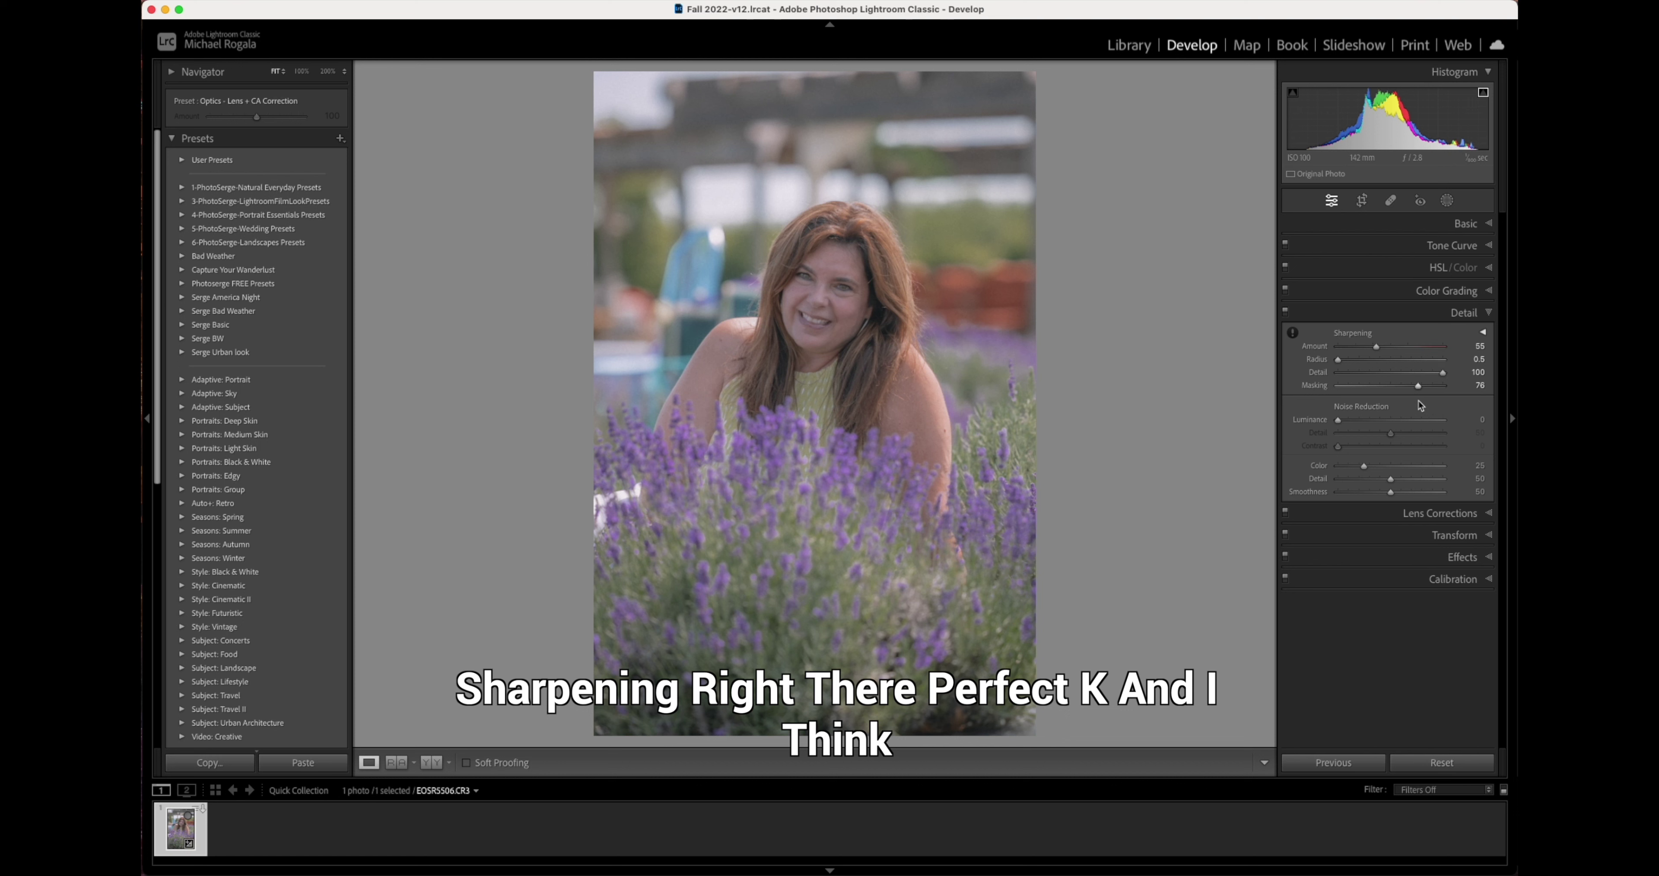
pyautogui.click(1493, 315)
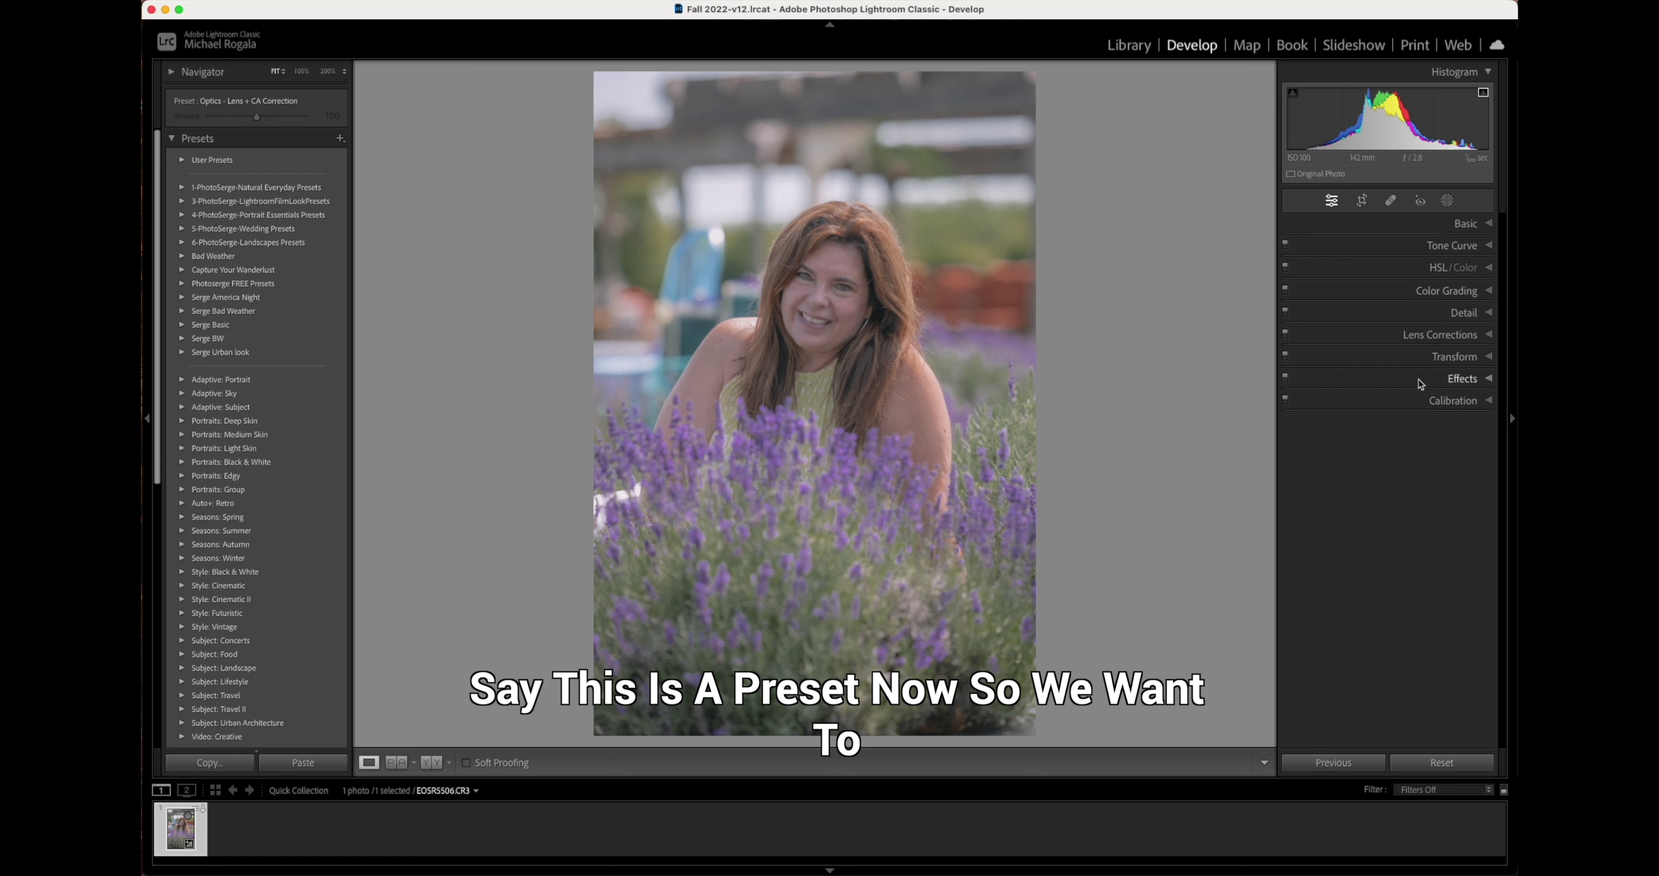
# Step: Start a new develop preset in User Presets with all available settings included, and enter a name beginning with "Ko"
pyautogui.click(340, 139)
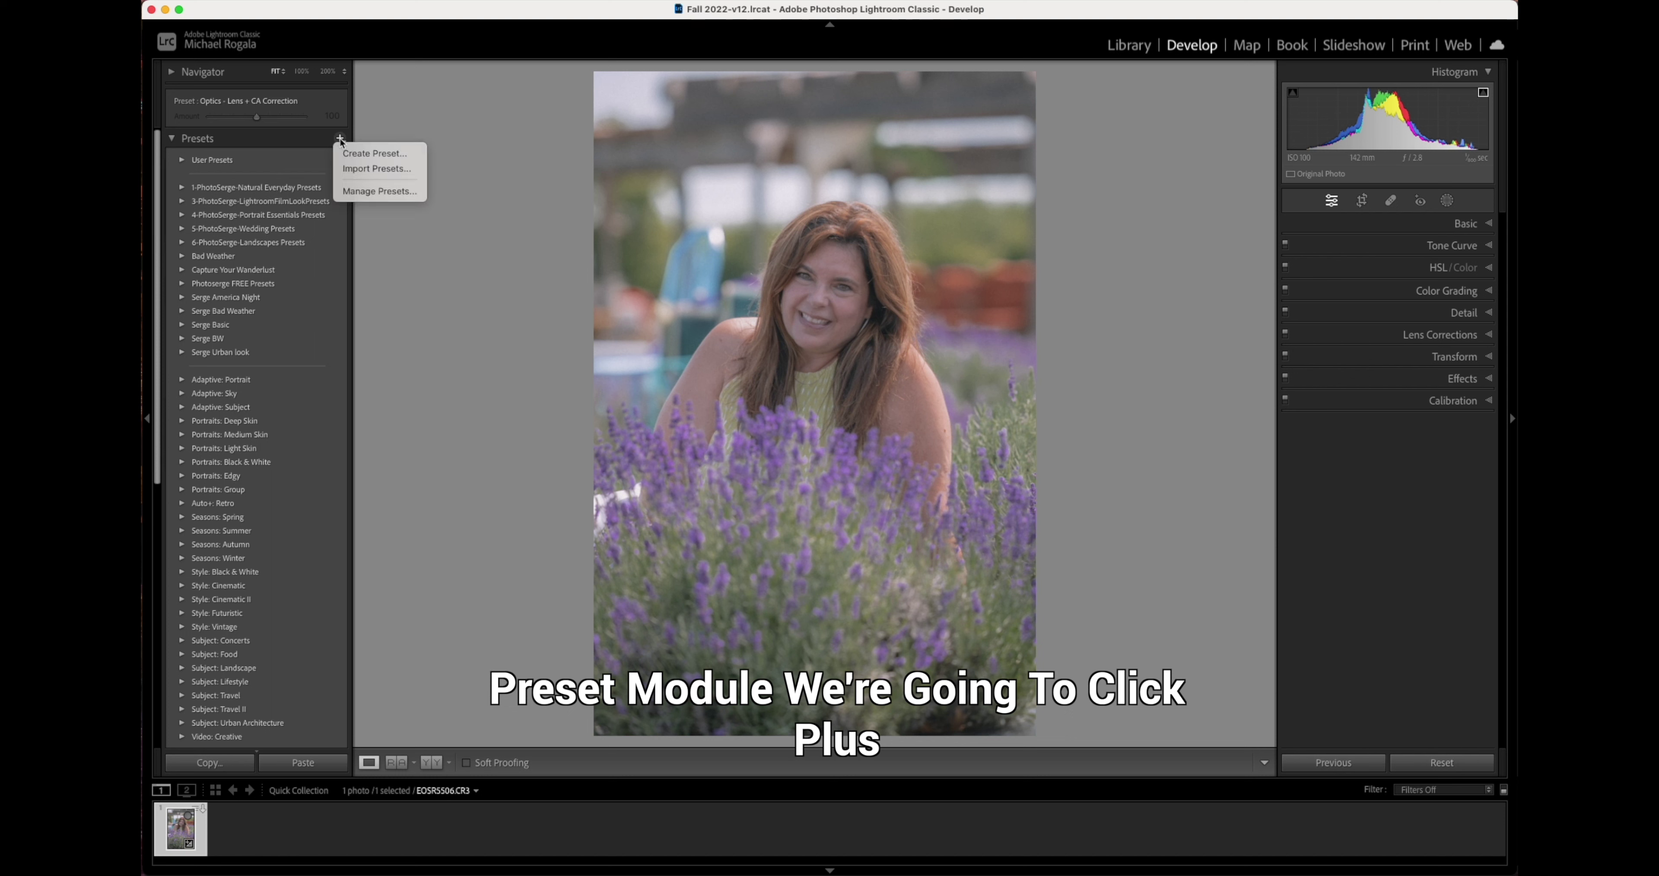
pyautogui.click(378, 155)
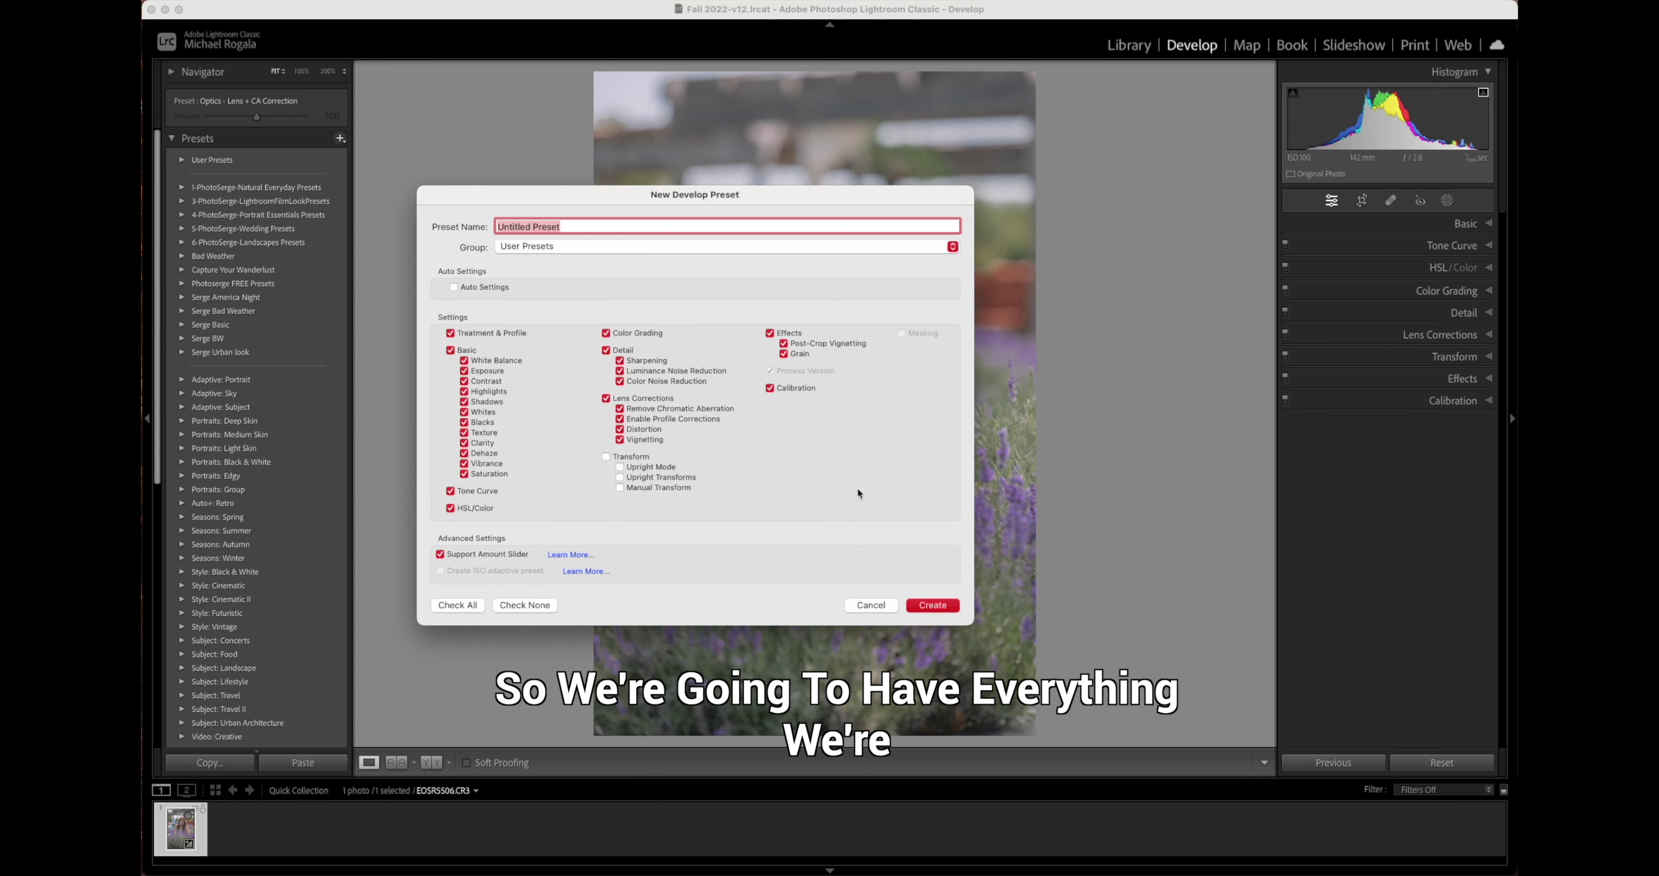
pyautogui.click(465, 602)
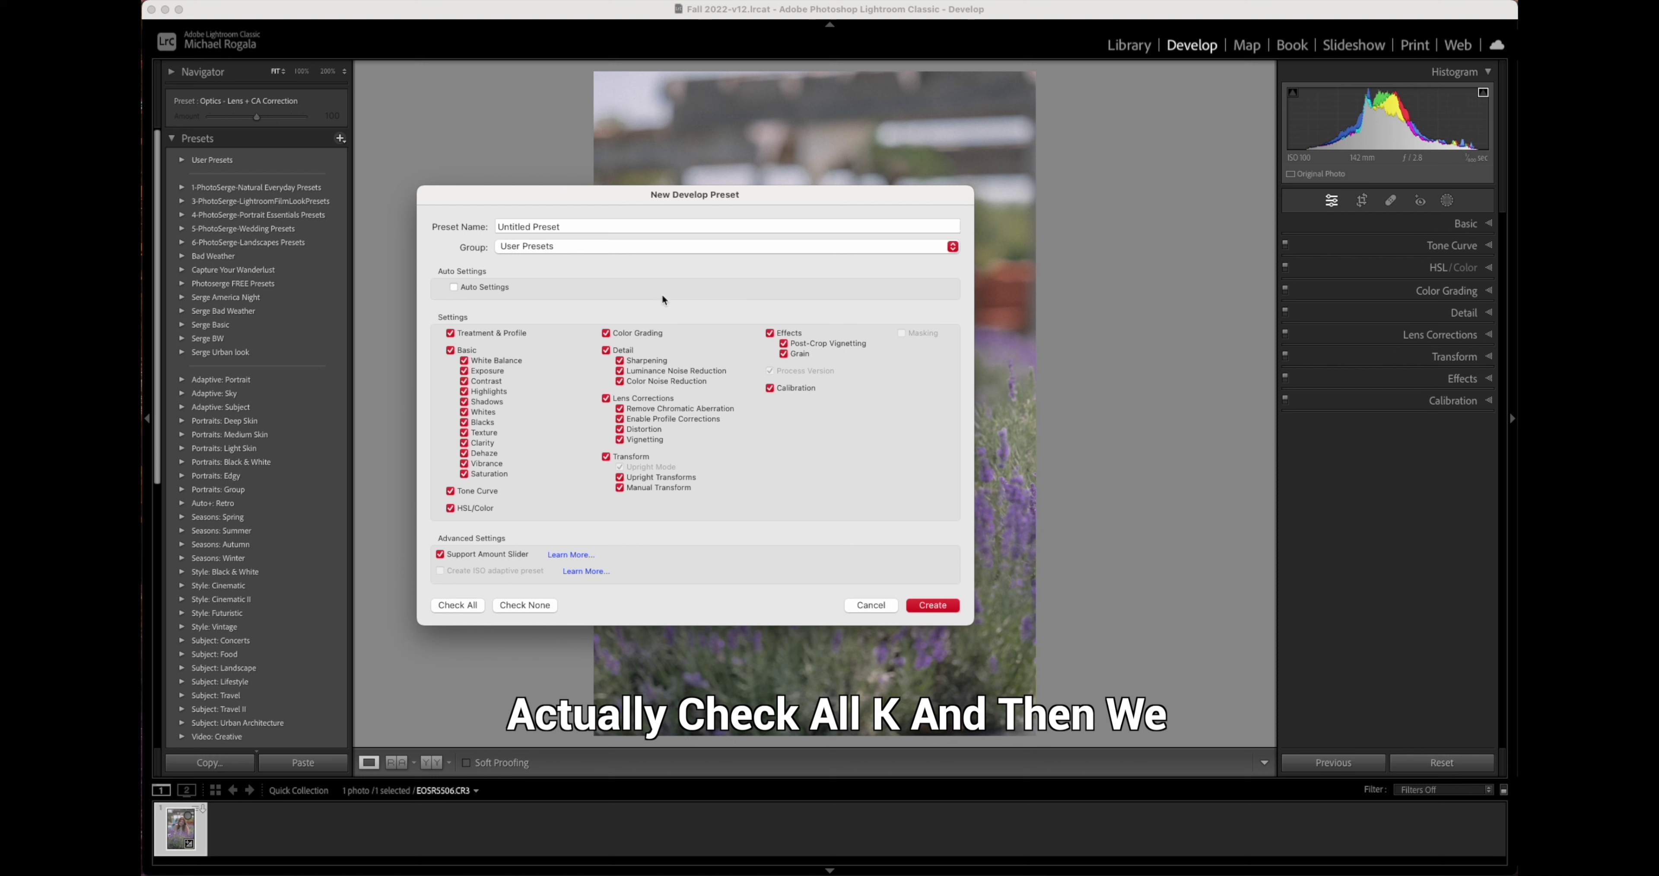
pyautogui.click(569, 226)
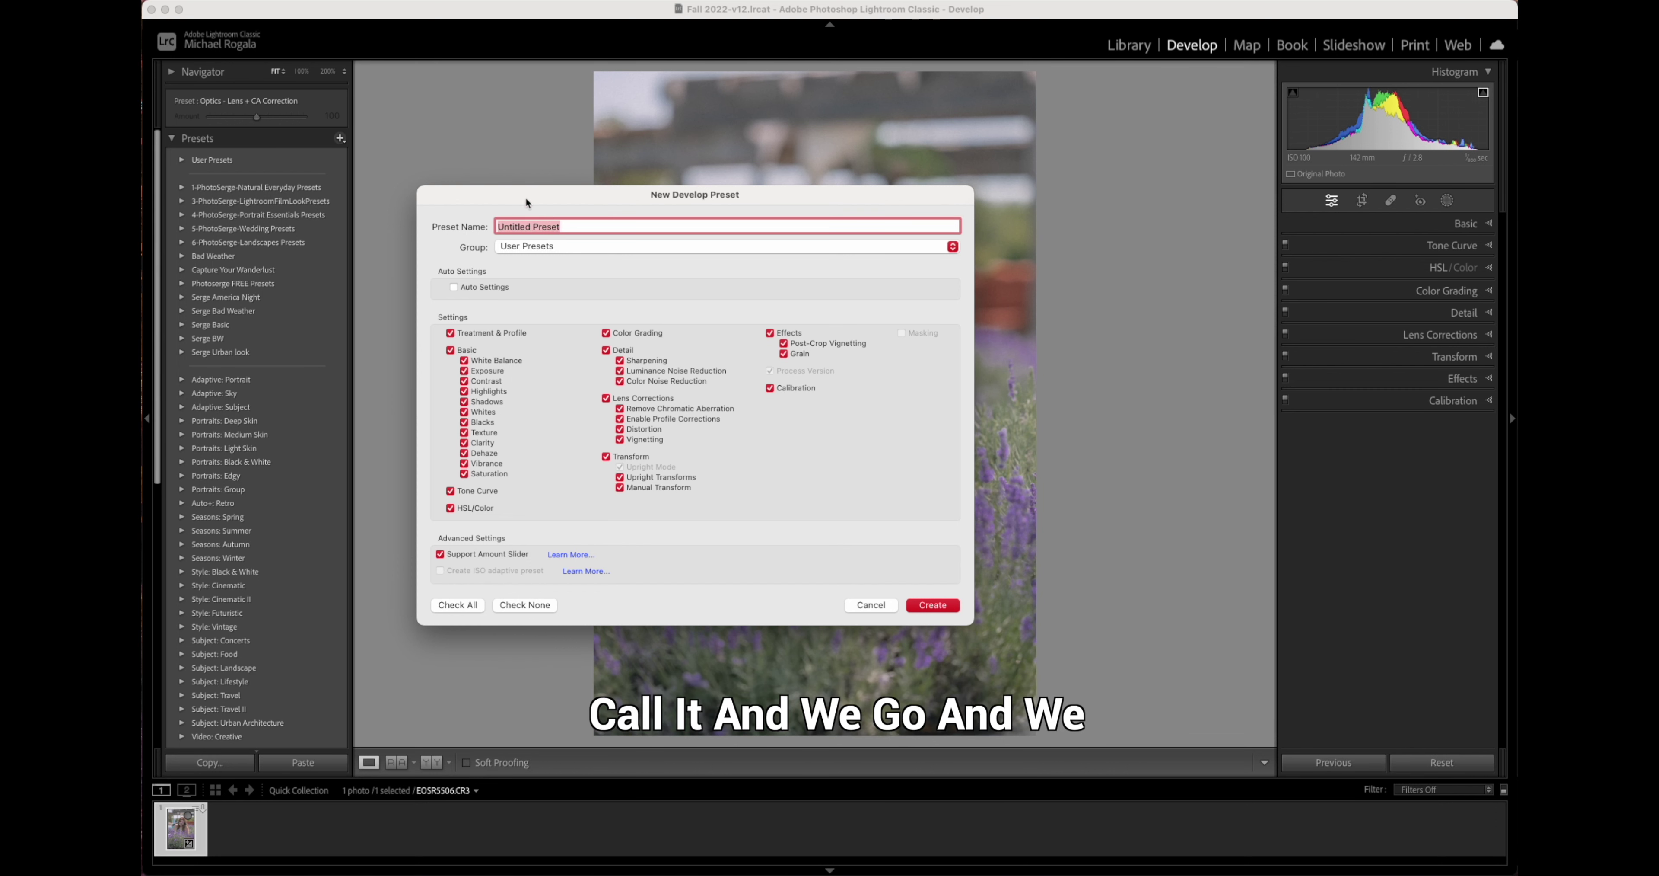
pyautogui.write('Ko')
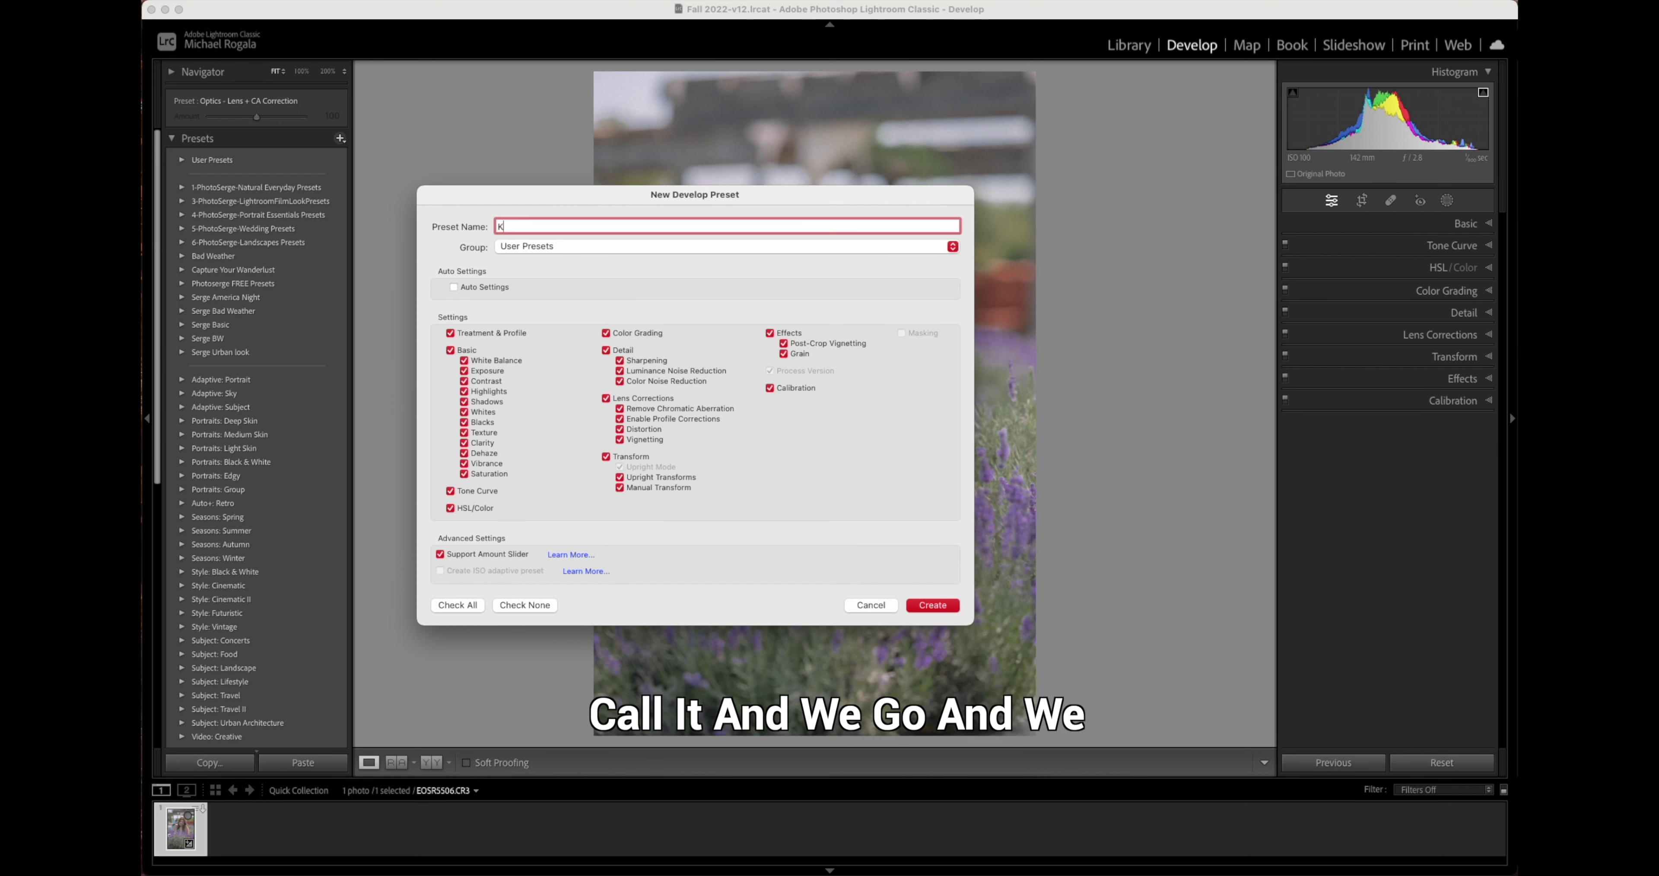